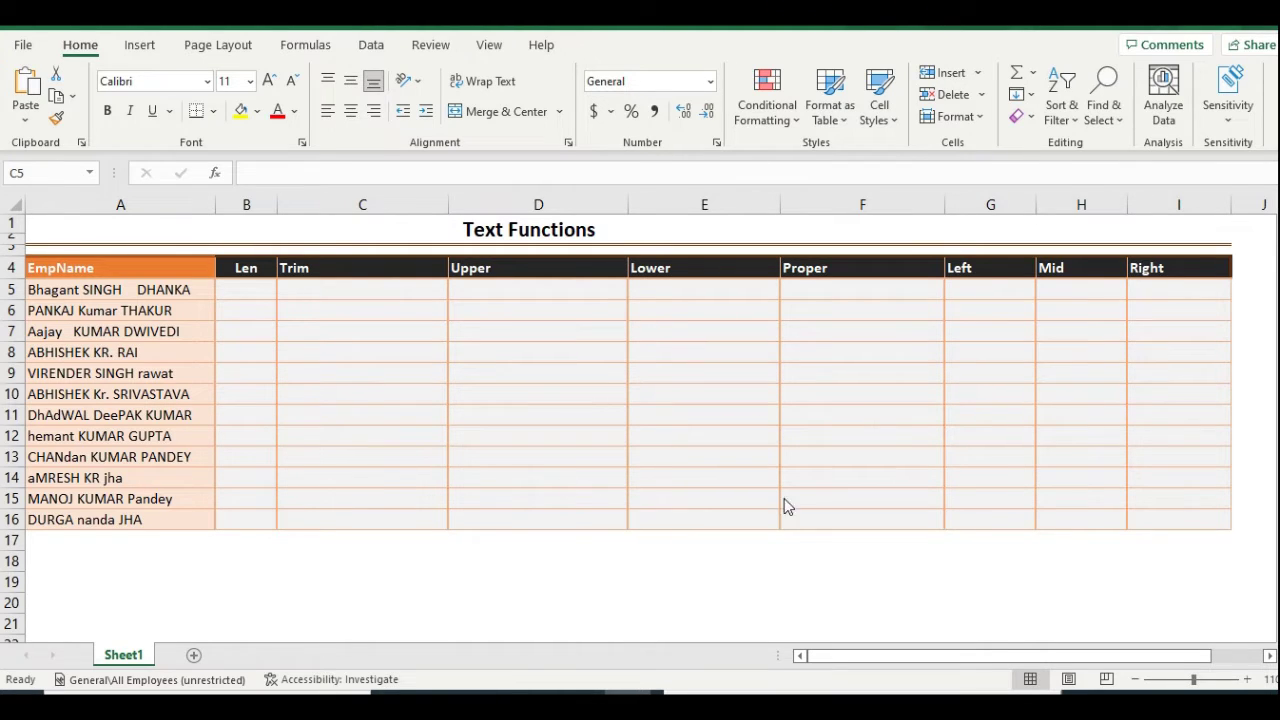
pyautogui.moveTo(214, 250)
pyautogui.mouseDown()
pyautogui.moveTo(342, 289)
pyautogui.moveTo(1129, 317)
pyautogui.moveTo(1252, 300)
pyautogui.moveTo(1236, 283)
pyautogui.mouseUp()
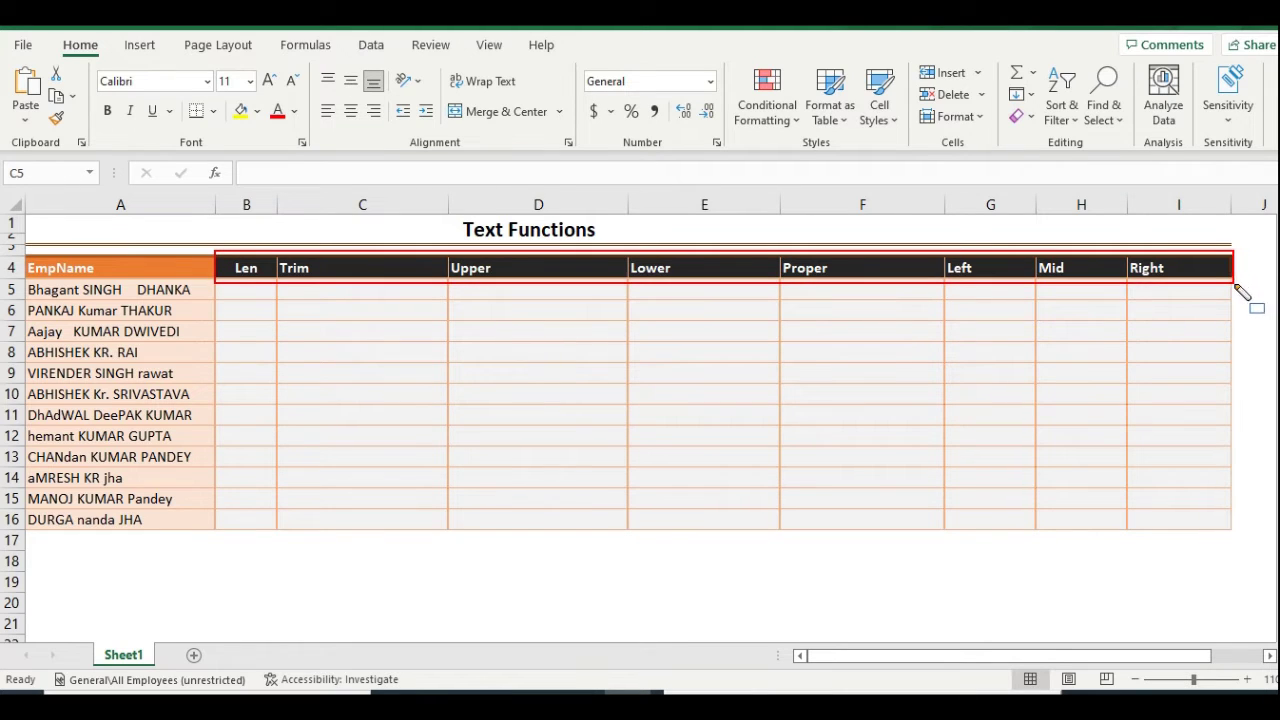
pyautogui.moveTo(430, 212); pyautogui.dragTo(652, 251)
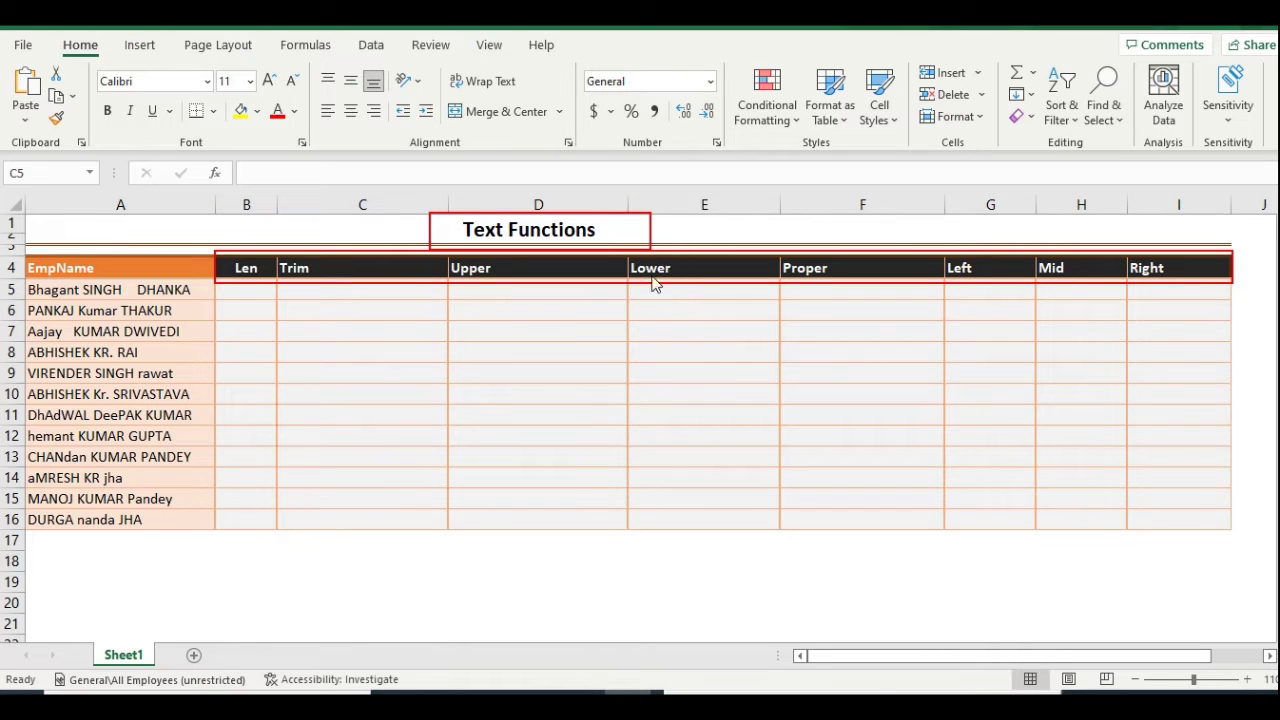
pyautogui.press('e')
pyautogui.moveTo(24, 255)
pyautogui.mouseDown()
pyautogui.moveTo(171, 529)
pyautogui.moveTo(216, 549)
pyautogui.mouseUp()
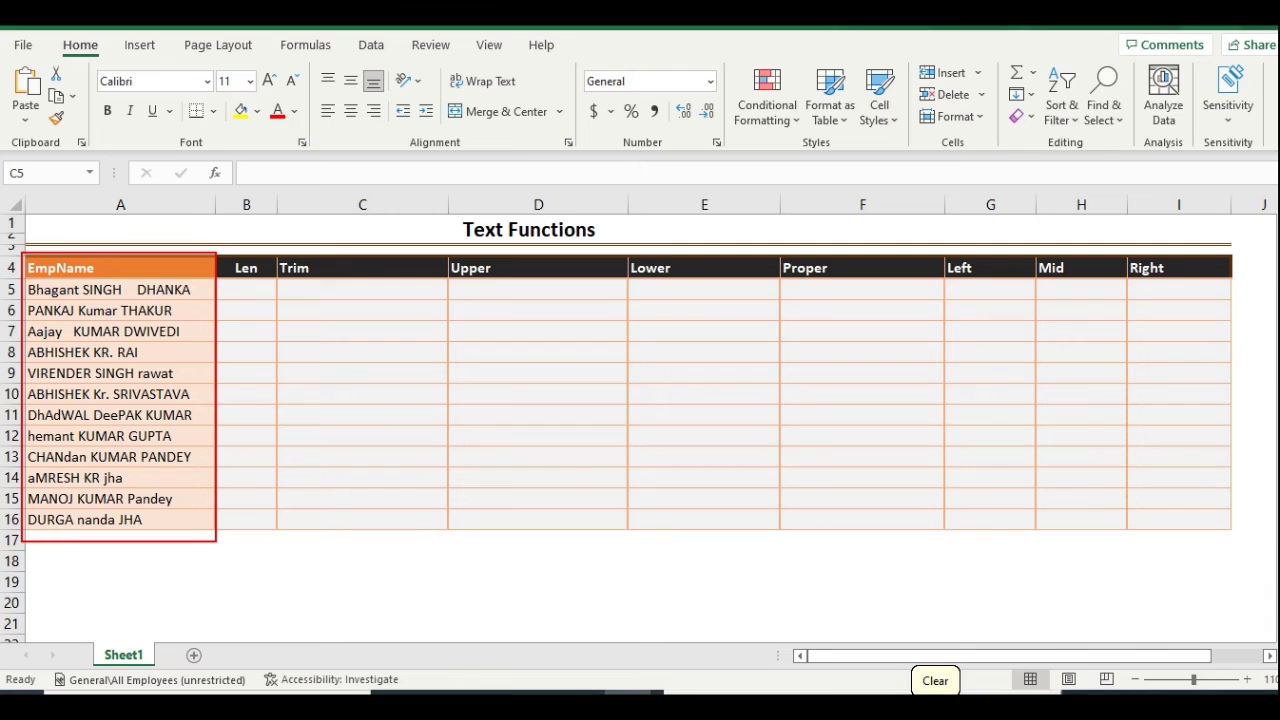
pyautogui.press('Escape')
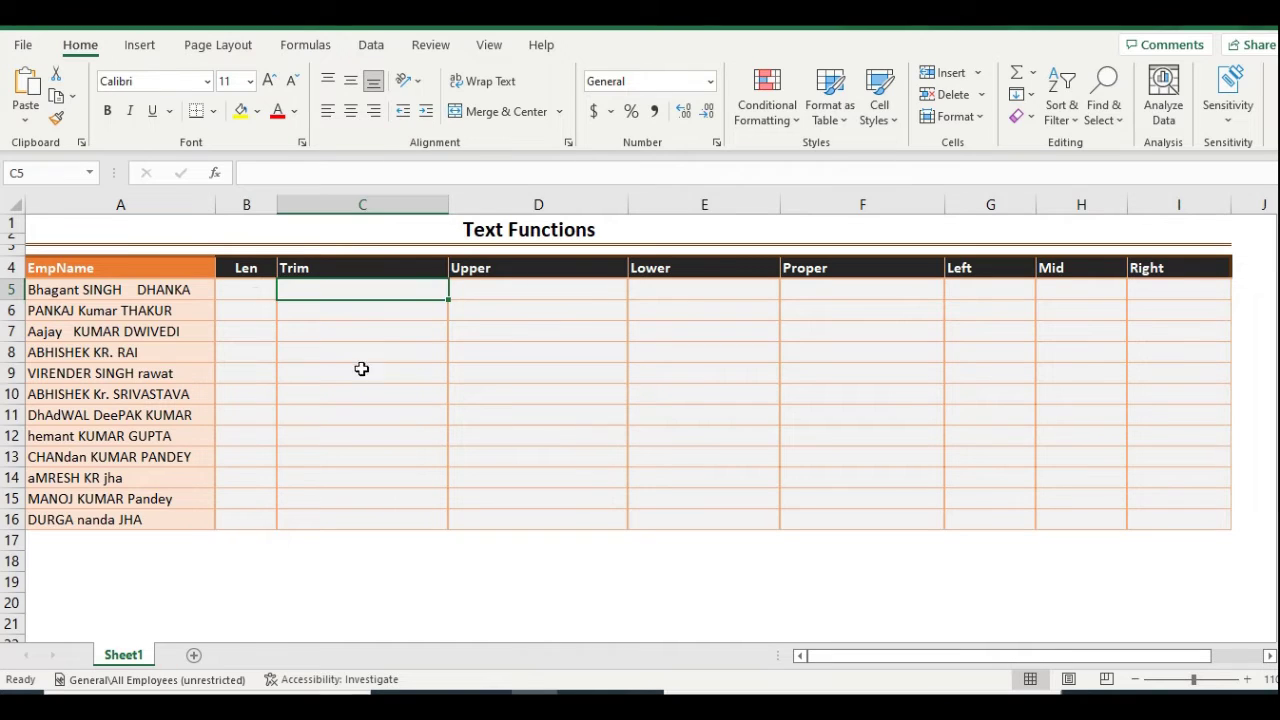
# Step: Enter =LEN(A5) in cell B5 to count the characters of the first employee name
pyautogui.click(257, 289)
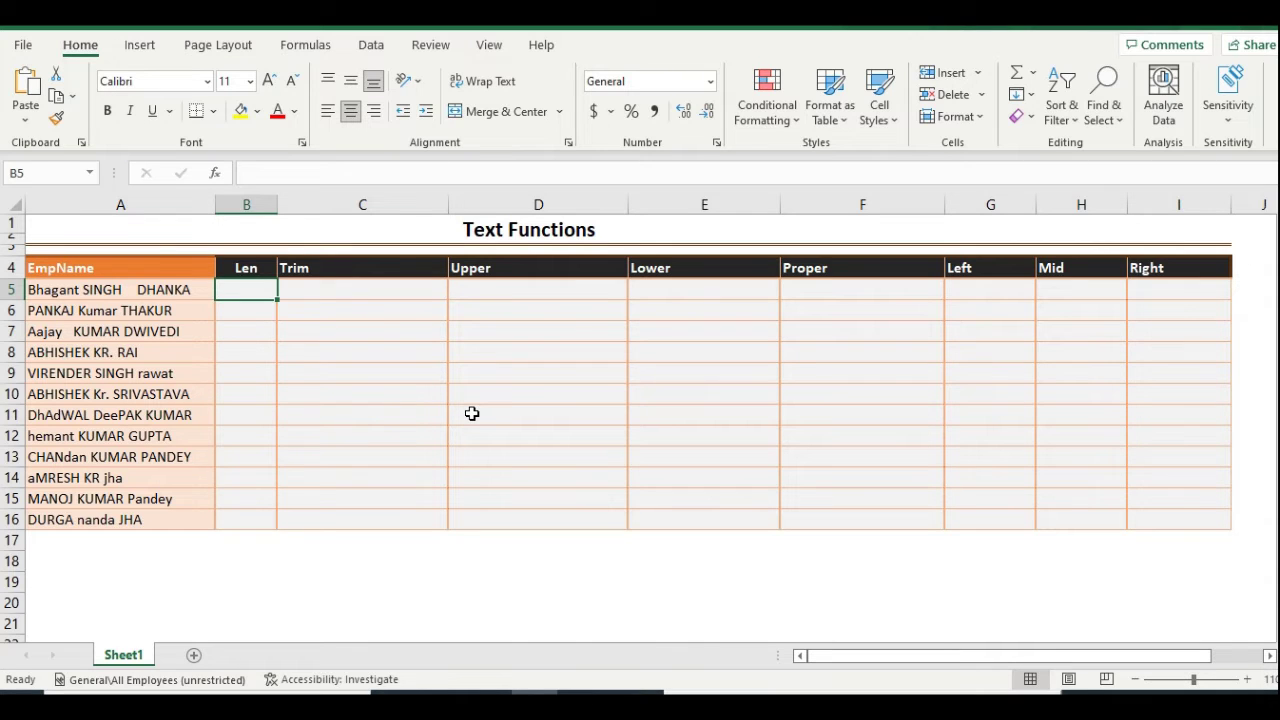
pyautogui.click(124, 290)
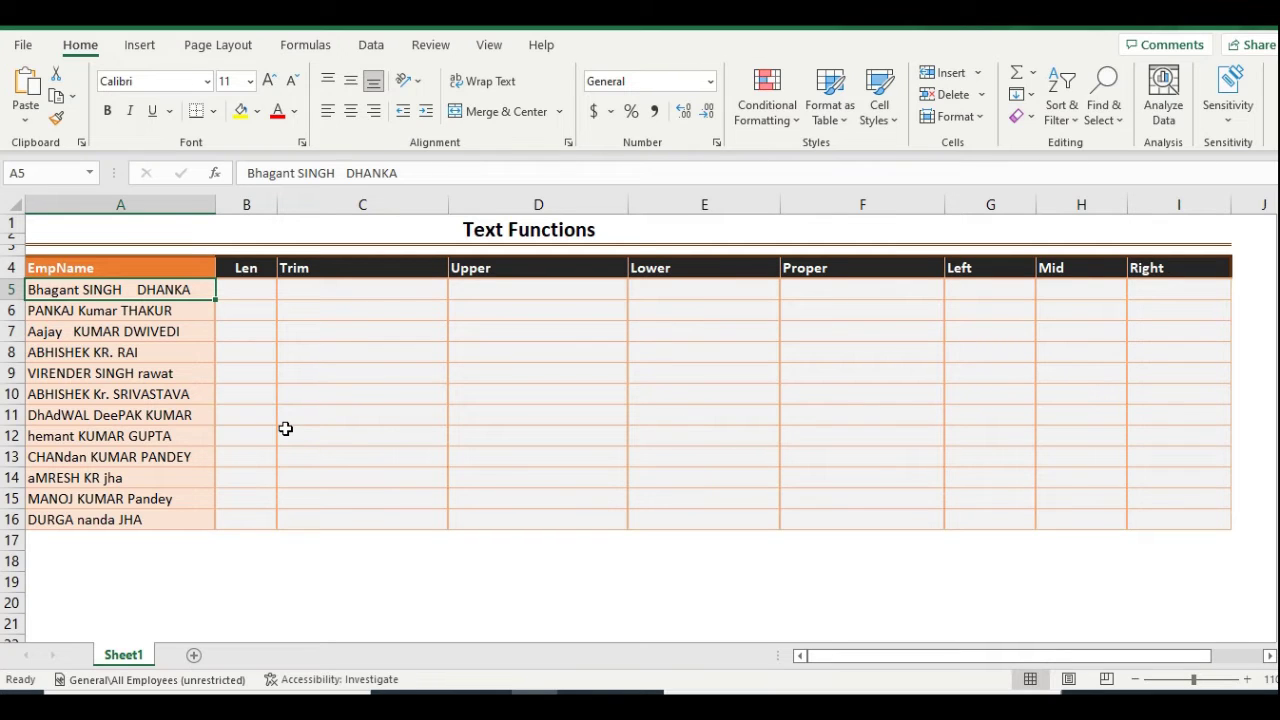
pyautogui.press('Right')
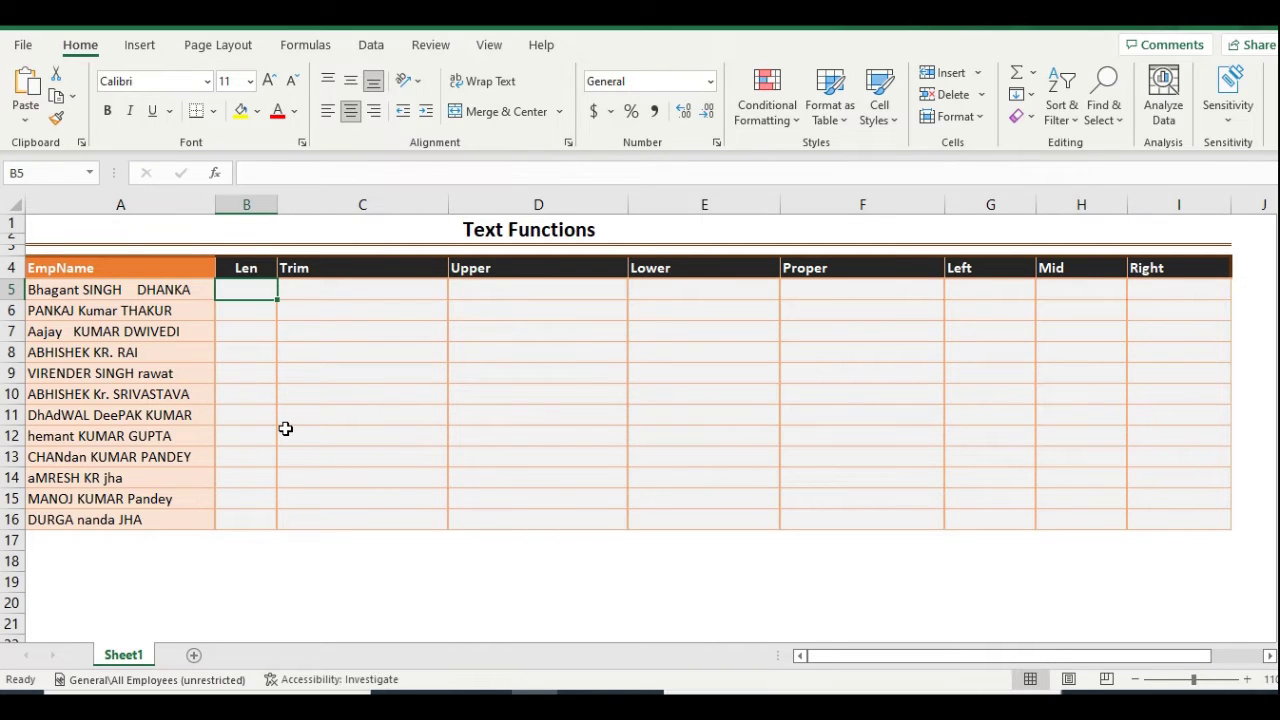
pyautogui.write('=len')
pyautogui.press('Tab')
pyautogui.press('Left')
pyautogui.hotkey('ctrl', 'Return')
# Step: Fill the LEN formula down the Len column from B5 to B16
pyautogui.press('Left')
pyautogui.hotkey('ctrl', 'Down')
pyautogui.press('Right')
pyautogui.hotkey('ctrl', 'shift', 'Up')
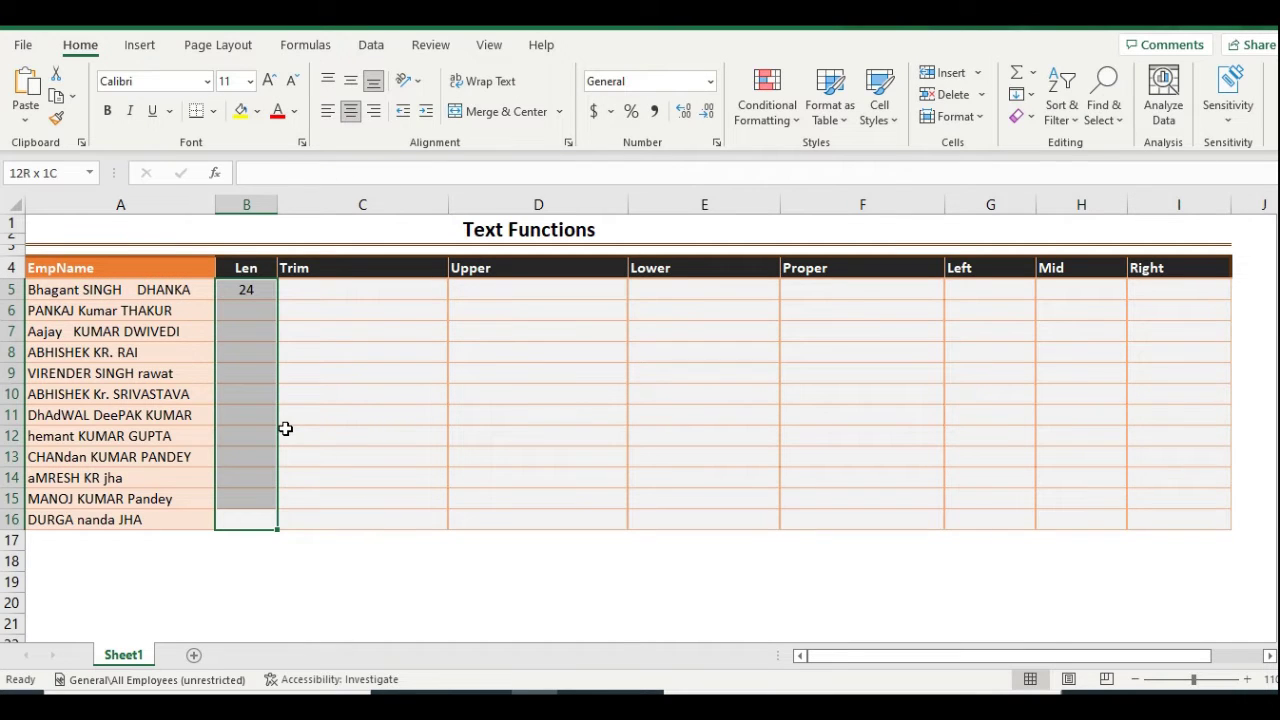
pyautogui.hotkey('ctrl', 'd')
pyautogui.click(146, 292)
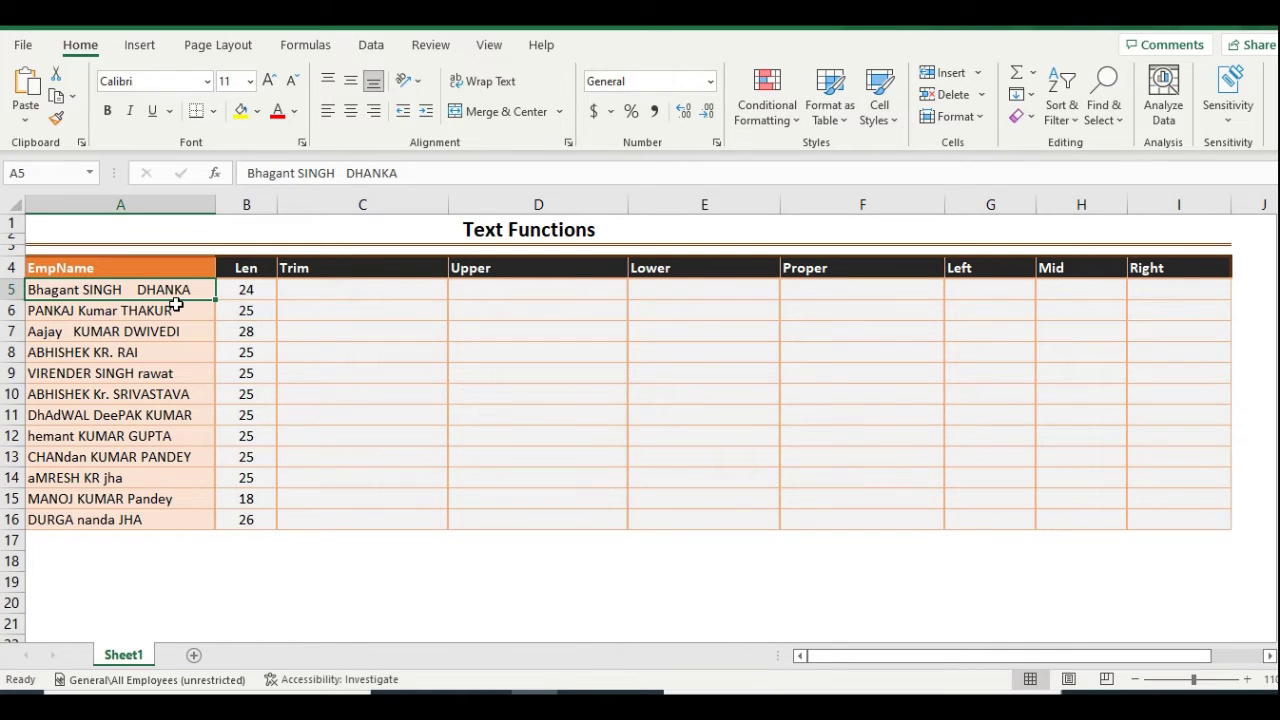
pyautogui.click(248, 288)
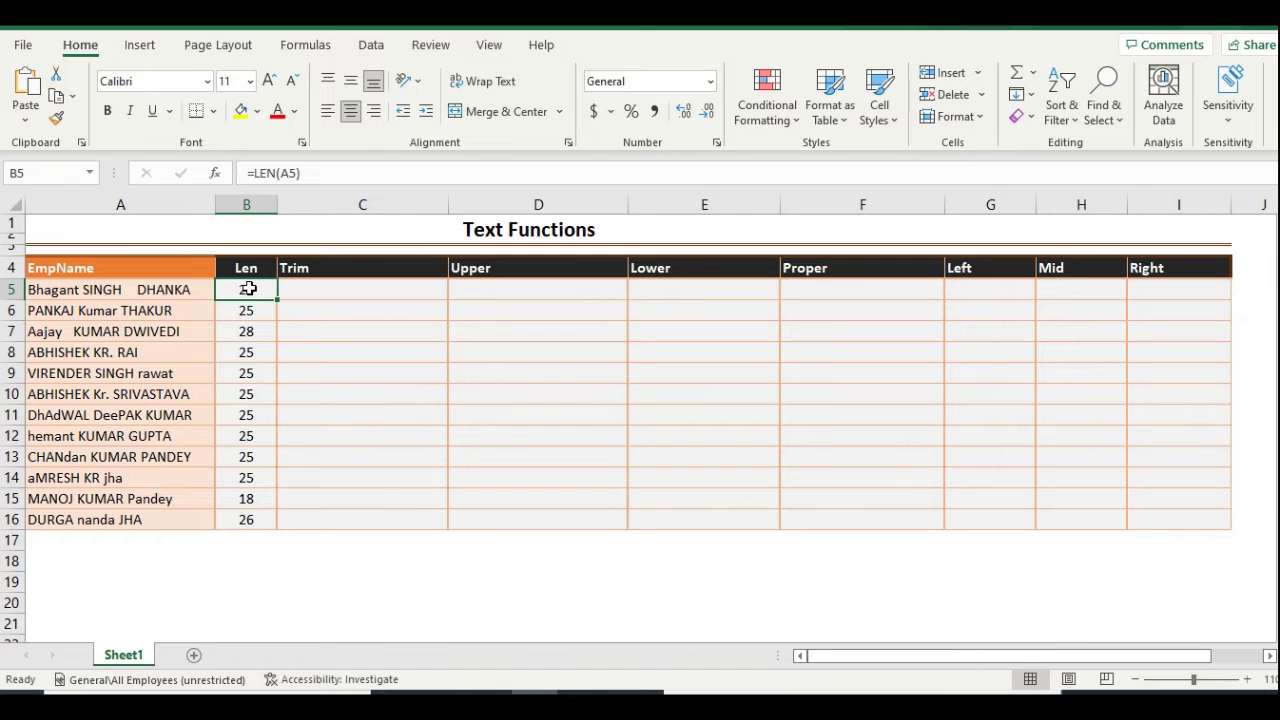
pyautogui.click(140, 289)
pyautogui.click(333, 292)
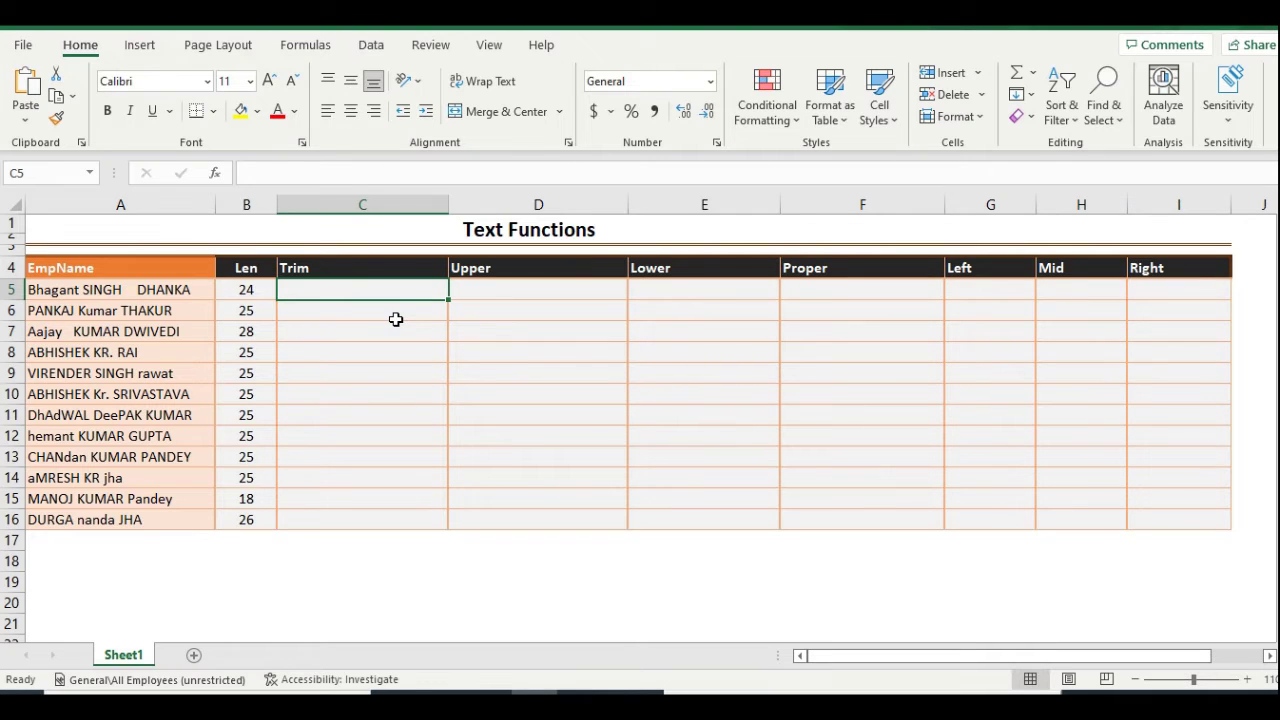
pyautogui.press('Left')
pyautogui.press('Left')
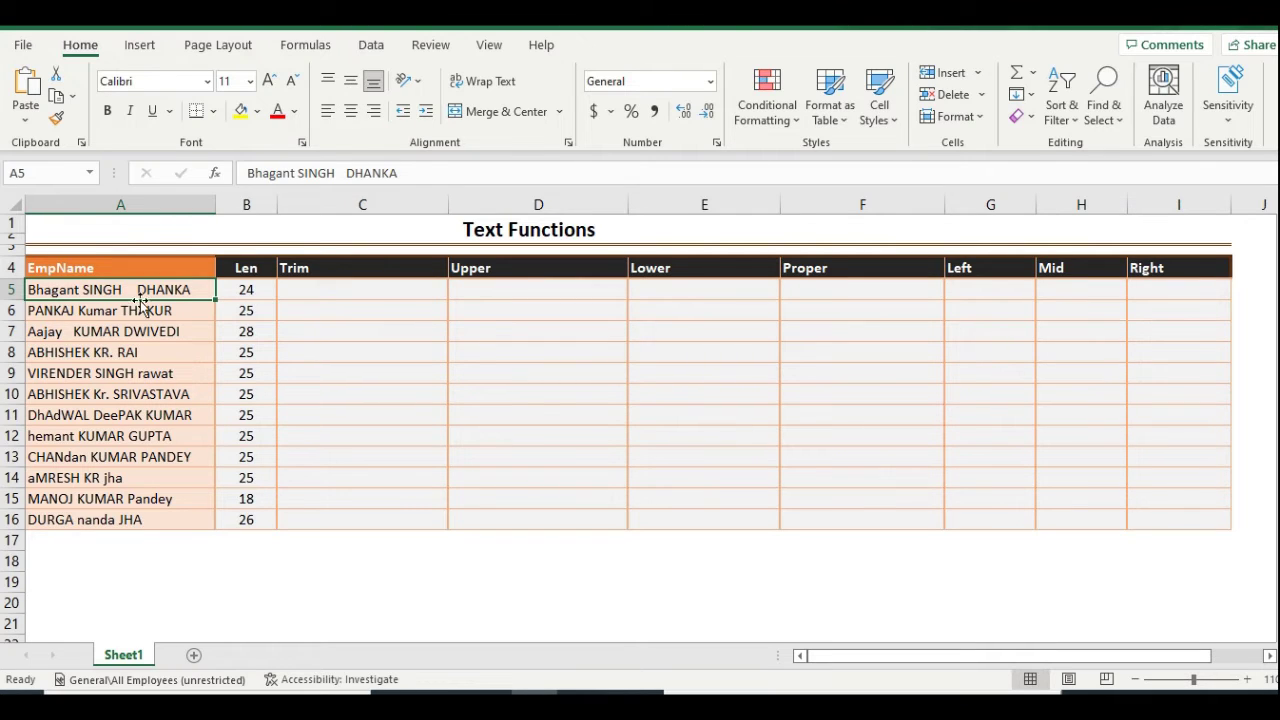
# Step: Enter =TRIM(A5) in cell C5 to remove extra spaces from the first employee name
pyautogui.click(336, 292)
pyautogui.write('=trim')
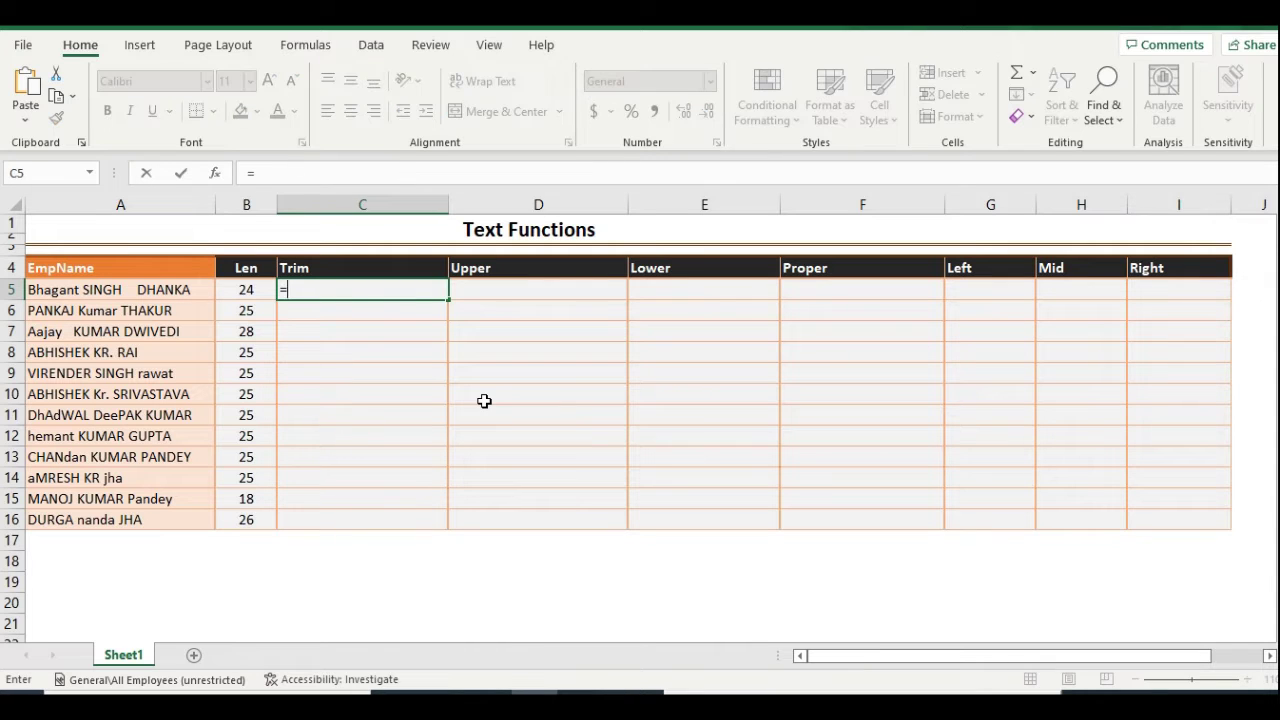
pyautogui.press('Tab')
pyautogui.press('Left')
pyautogui.press('Left')
pyautogui.press('Return')
# Step: Fill the TRIM formula down the Trim column from C5 to C16
pyautogui.press('Left')
pyautogui.hotkey('ctrl', 'Down')
pyautogui.press('Right')
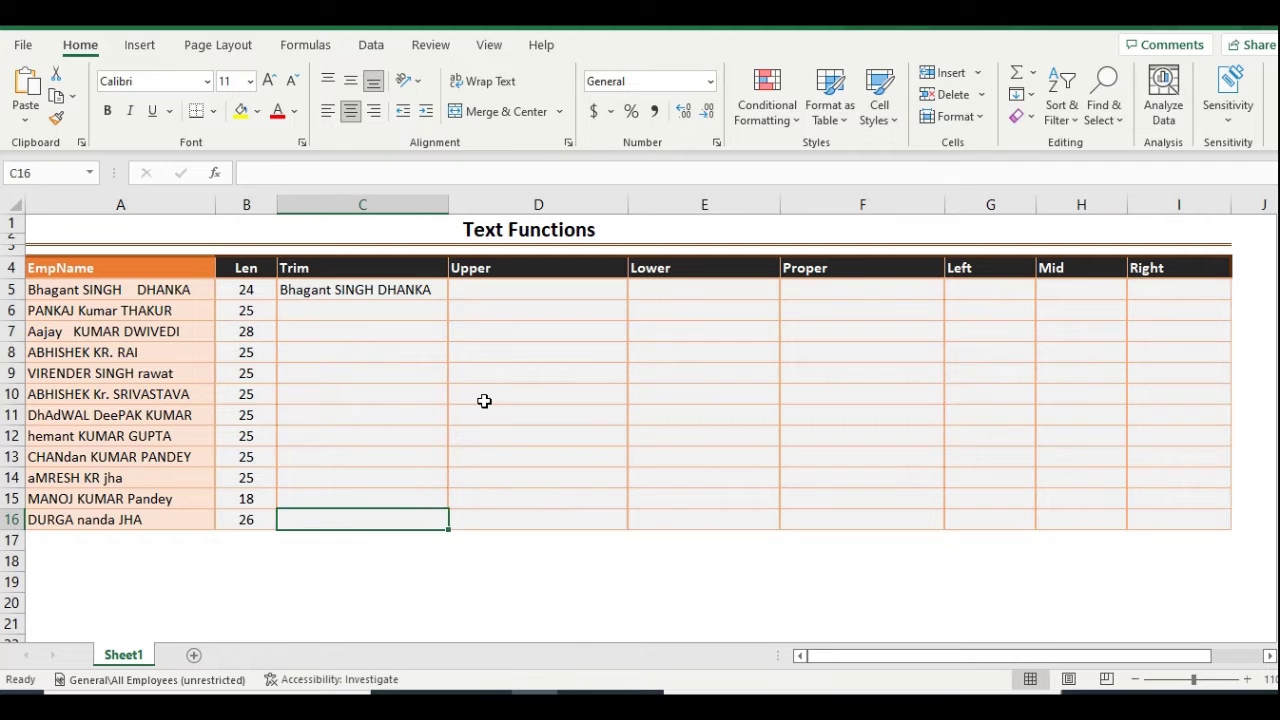
pyautogui.hotkey('ctrl', 'shift', 'Up')
pyautogui.hotkey('ctrl', 'd')
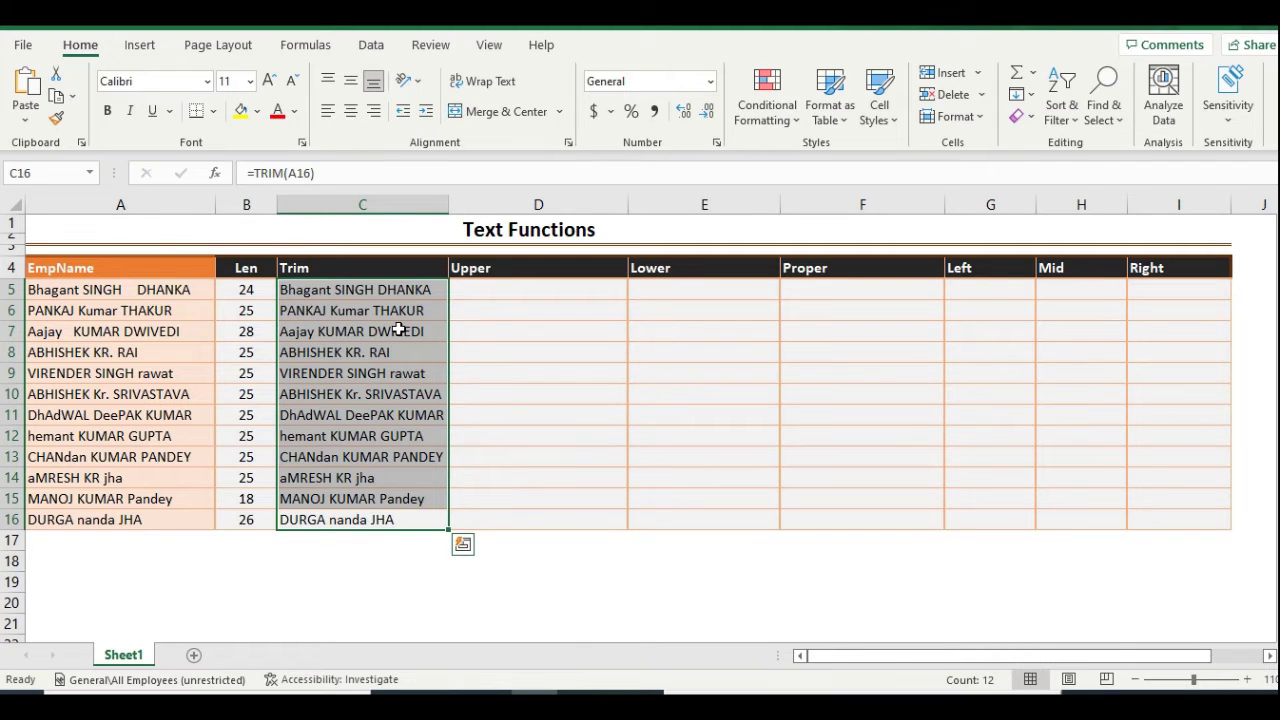
pyautogui.click(388, 294)
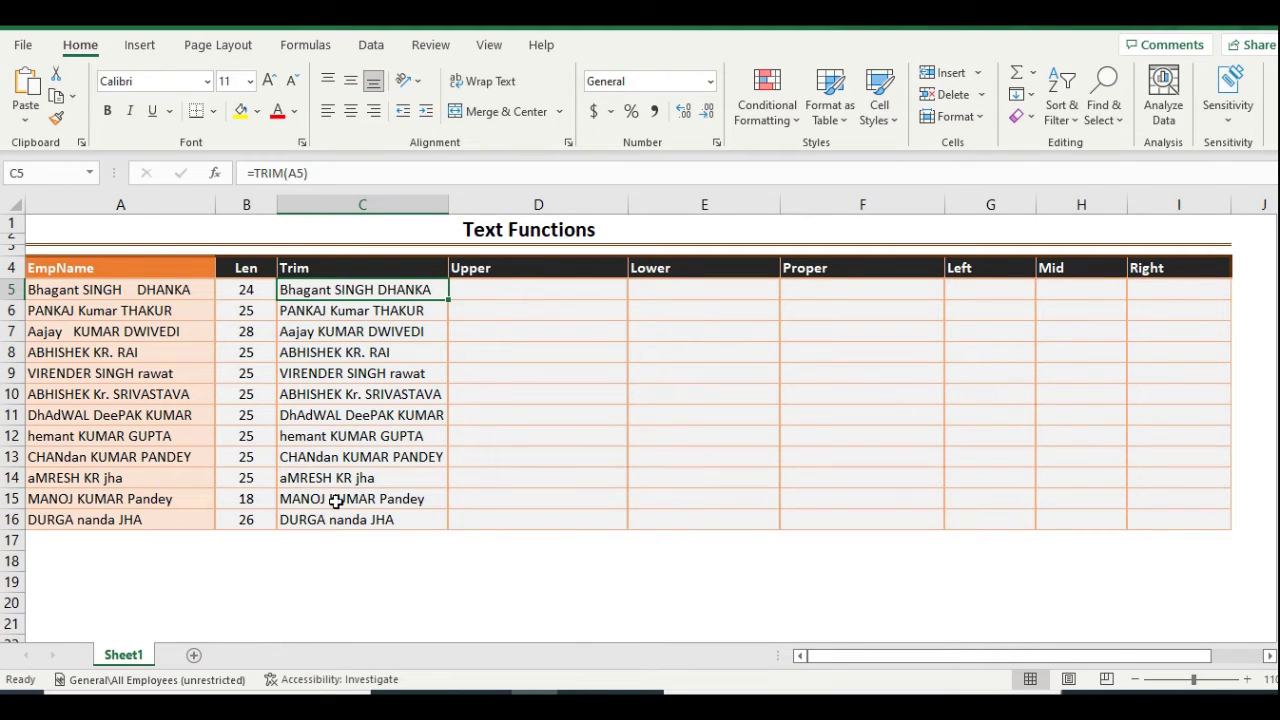
# Step: Enter =UPPER(C5) in cell D5 to convert the first trimmed name to uppercase
pyautogui.click(534, 293)
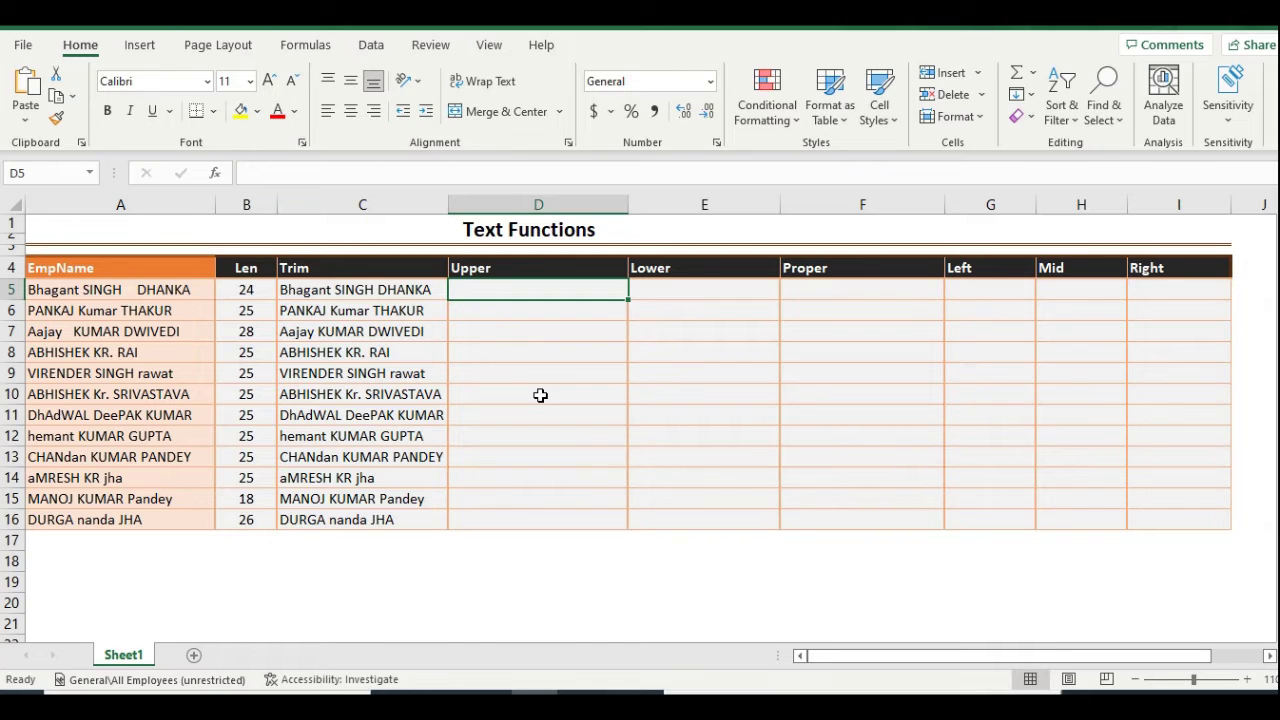
pyautogui.write('=')
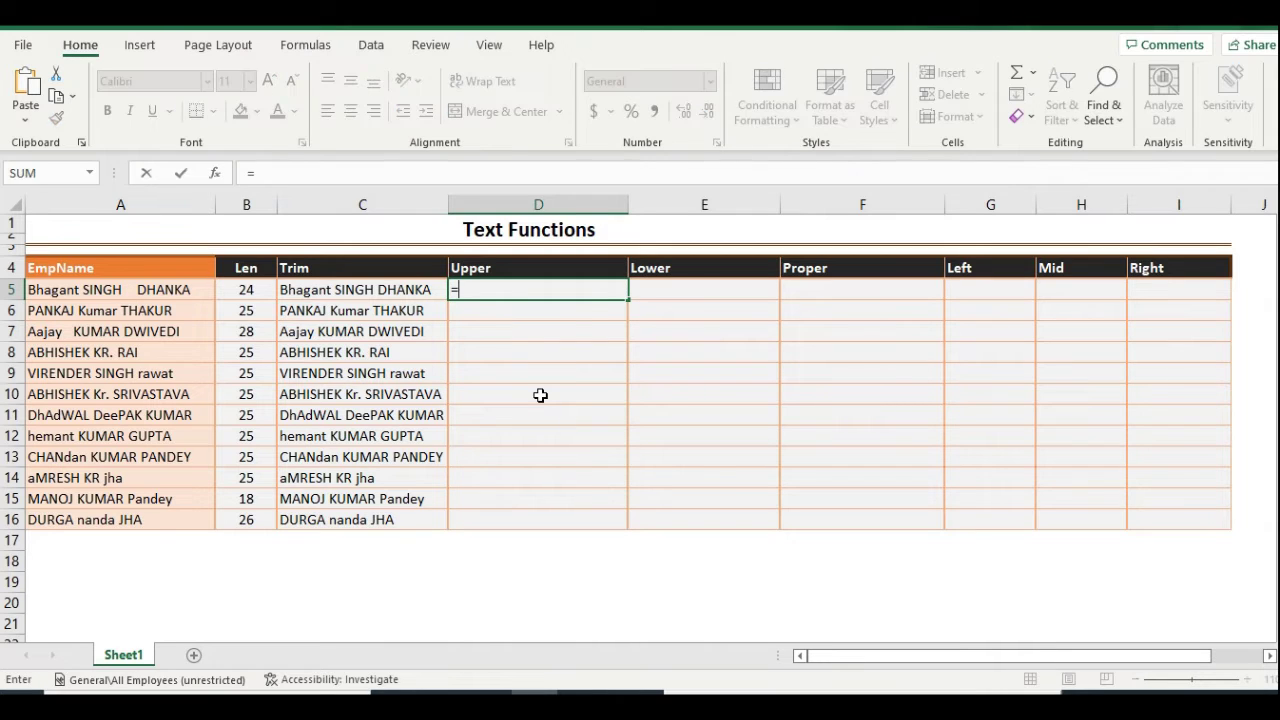
pyautogui.write('up')
pyautogui.press('Tab')
pyautogui.press('Left')
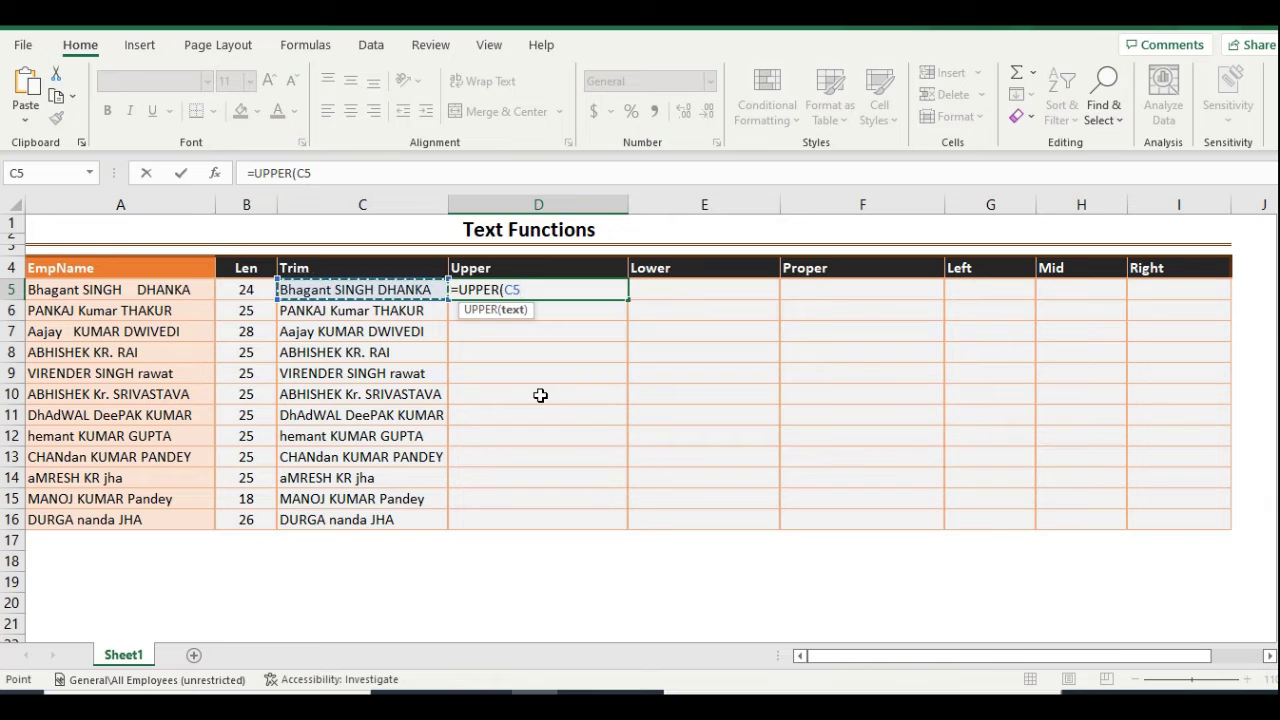
pyautogui.press('Return')
# Step: Fill the UPPER formula down the Upper column from D5 to D16
pyautogui.hotkey('ctrl', 'Down')
pyautogui.press('Right')
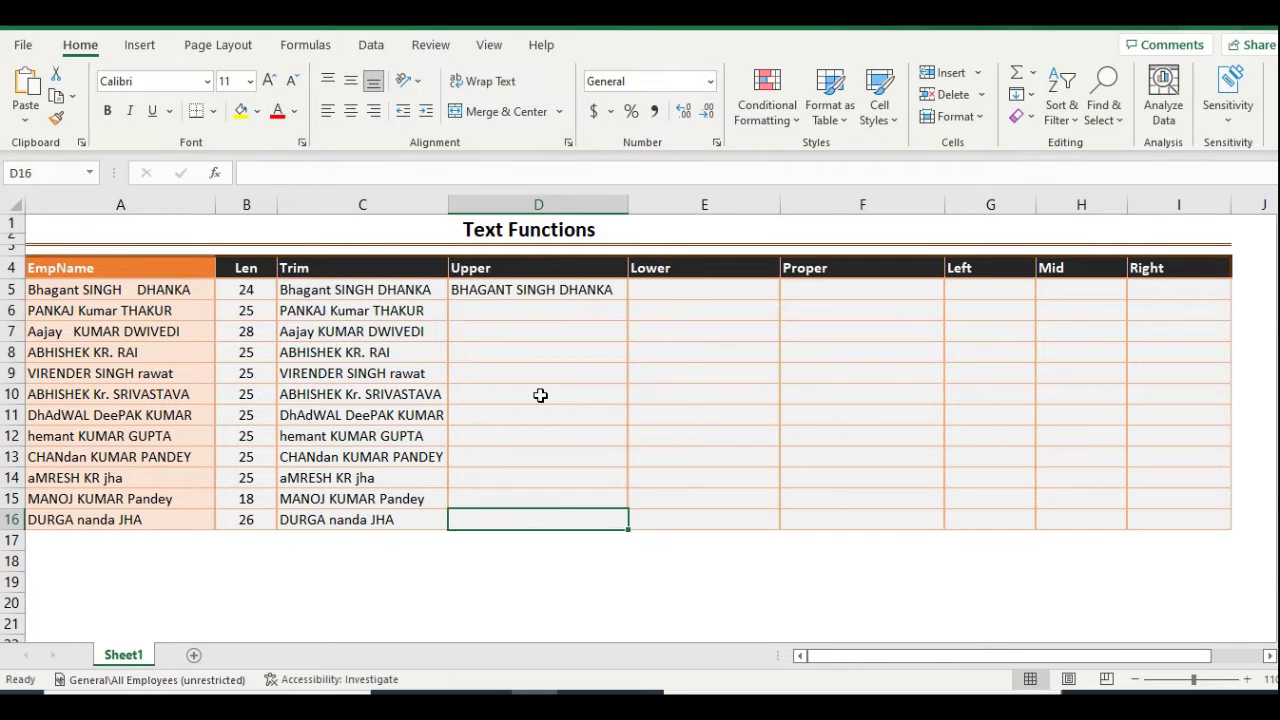
pyautogui.hotkey('ctrl', 'shift', 'Up')
pyautogui.hotkey('ctrl', 'd')
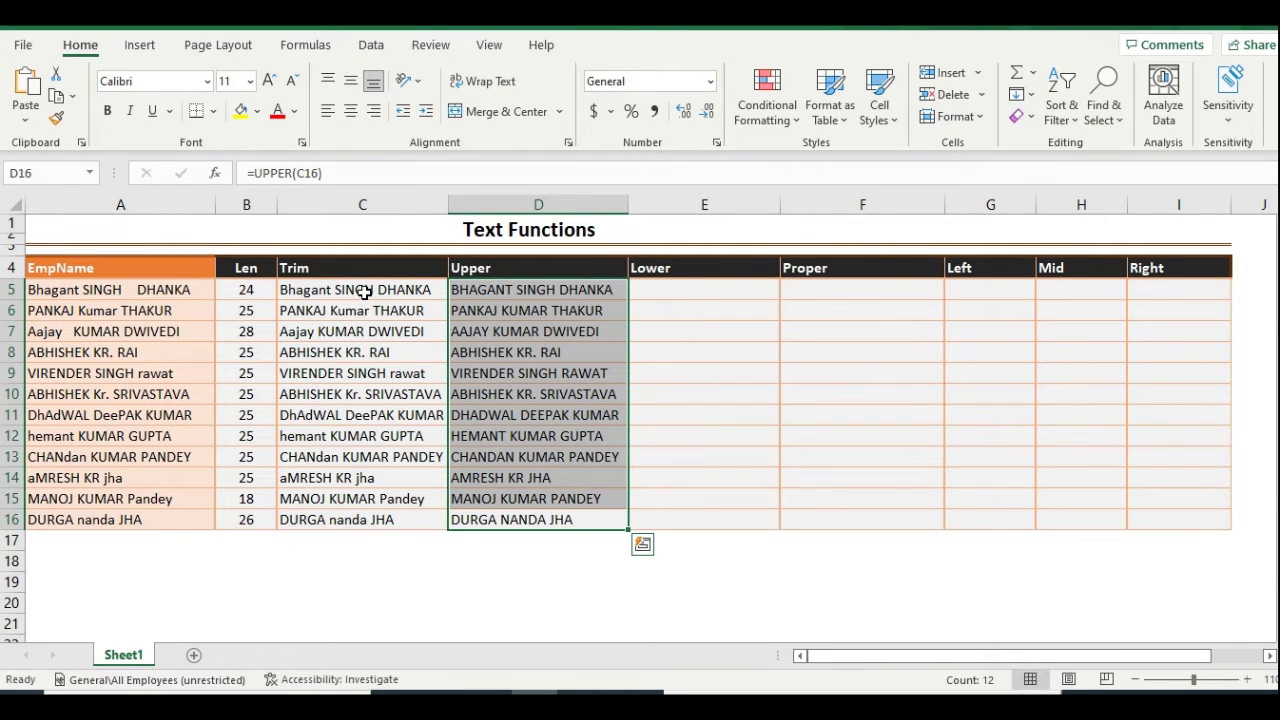
# Step: Enter =LOWER(D5) in cell E5 to convert the first uppercase name to lowercase
pyautogui.click(675, 295)
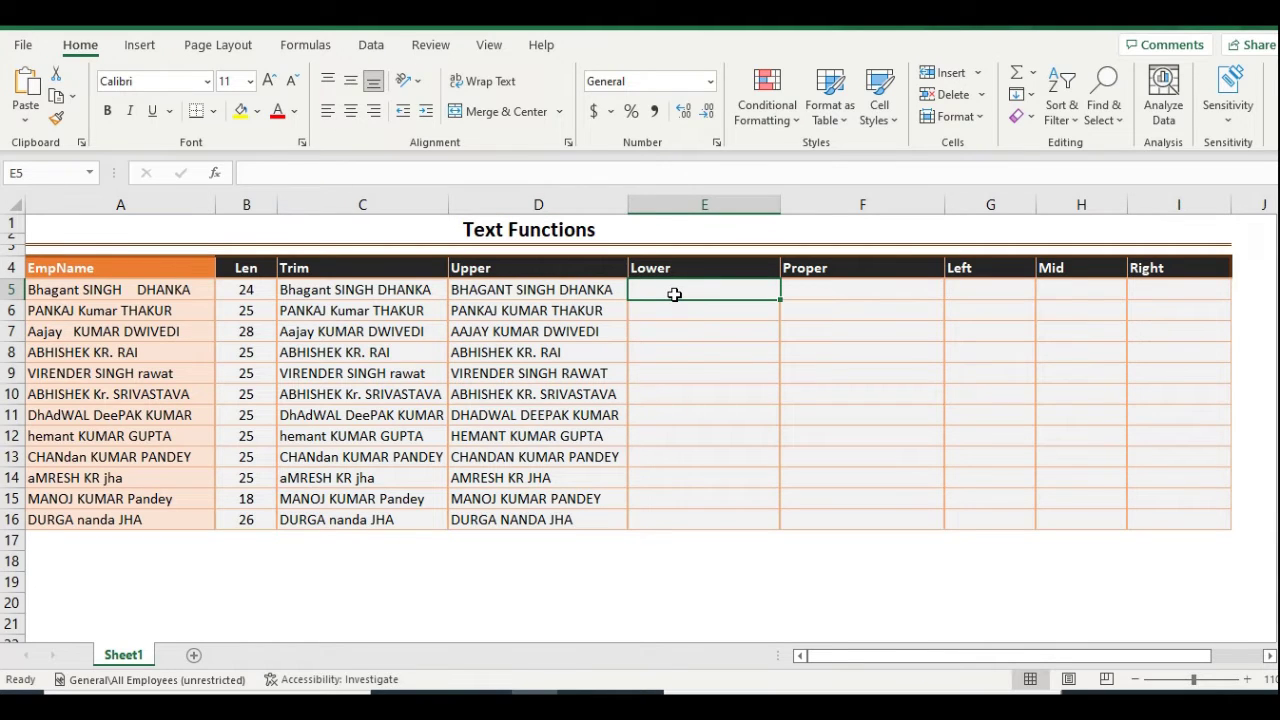
pyautogui.write('=low')
pyautogui.press('Tab')
pyautogui.press('Left')
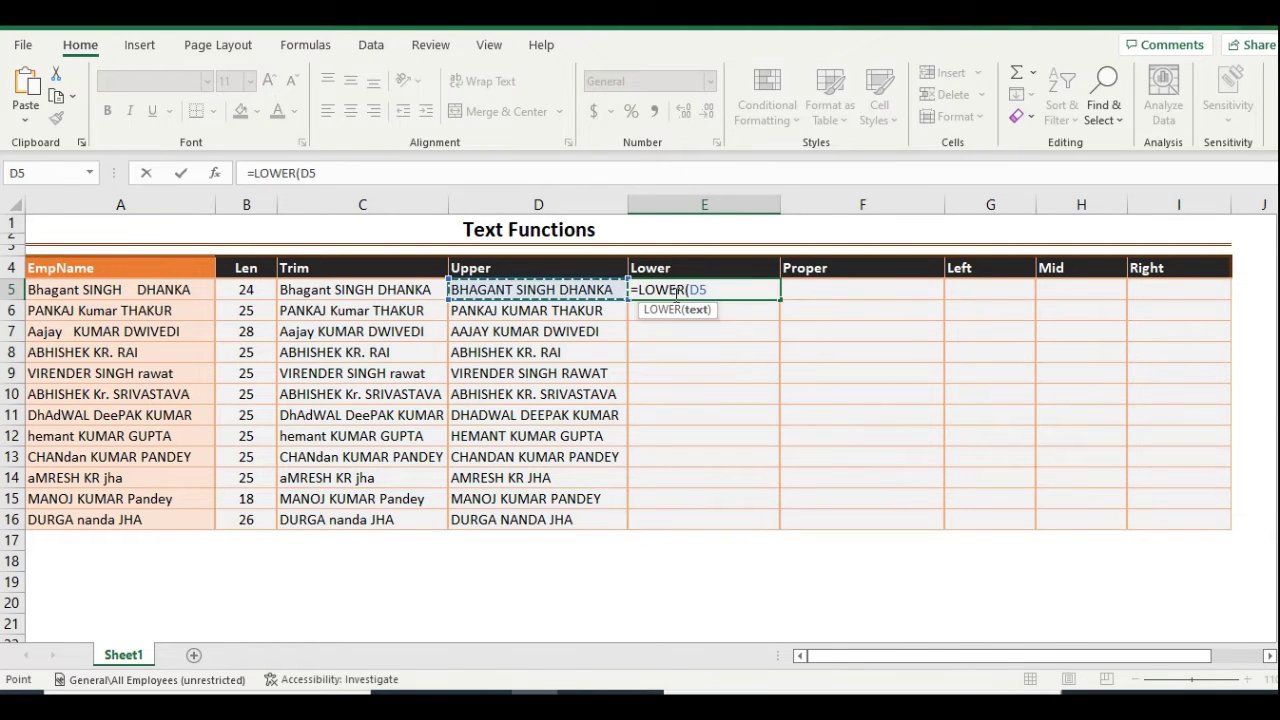
pyautogui.press('Return')
# Step: Fill the LOWER formula down the Lower column from E5 to E16
pyautogui.click(675, 295)
pyautogui.hotkey('shift', 'Down')
pyautogui.hotkey('shift', 'Down')
pyautogui.hotkey('shift', 'Down')
pyautogui.hotkey('shift', 'Down')
pyautogui.hotkey('shift', 'Down')
pyautogui.hotkey('shift', 'Down')
pyautogui.hotkey('shift', 'Down')
pyautogui.hotkey('shift', 'Down')
pyautogui.hotkey('shift', 'Down')
pyautogui.hotkey('shift', 'Down')
pyautogui.hotkey('shift', 'Down')
pyautogui.hotkey('ctrl', 'd')
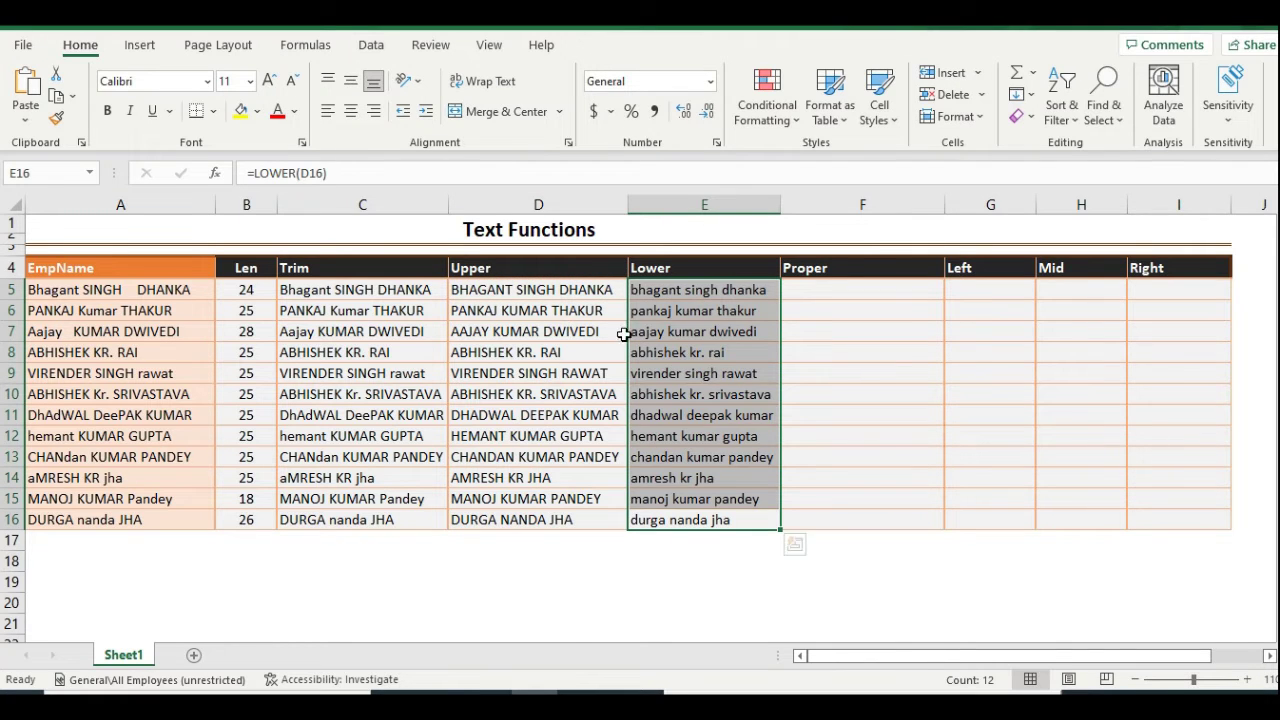
pyautogui.click(805, 300)
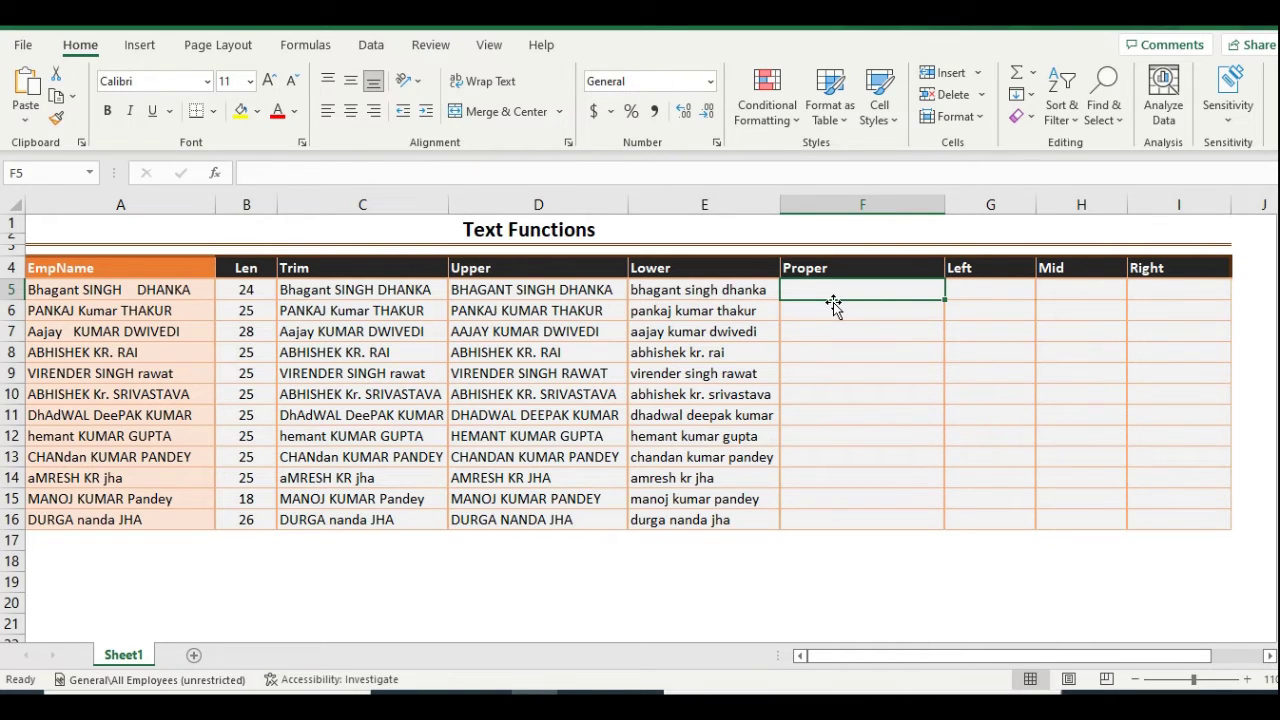
pyautogui.write('=pro')
pyautogui.press('Tab')
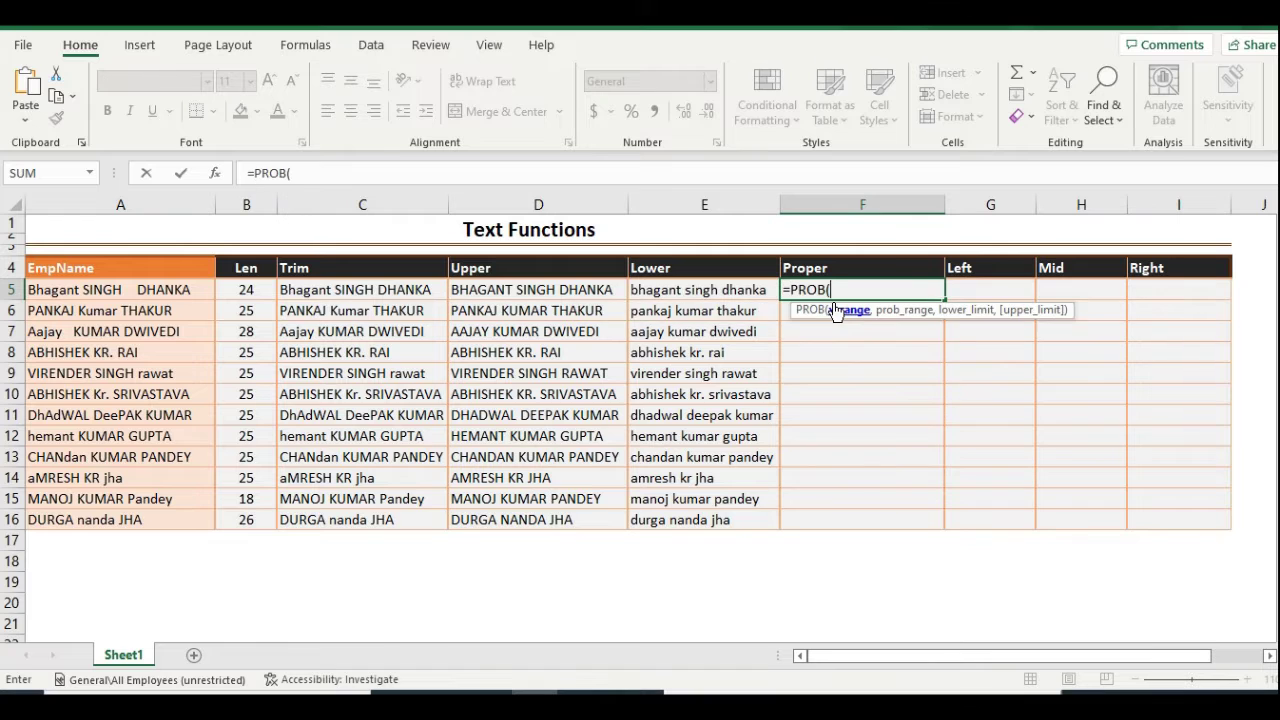
pyautogui.press('BackSpace')
pyautogui.press('BackSpace')
pyautogui.press('BackSpace')
pyautogui.press('BackSpace')
pyautogui.press('BackSpace')
# Step: Enter =PROPER(E5) in cell F5 to capitalize each word of the first lowercase name
pyautogui.write('ro')
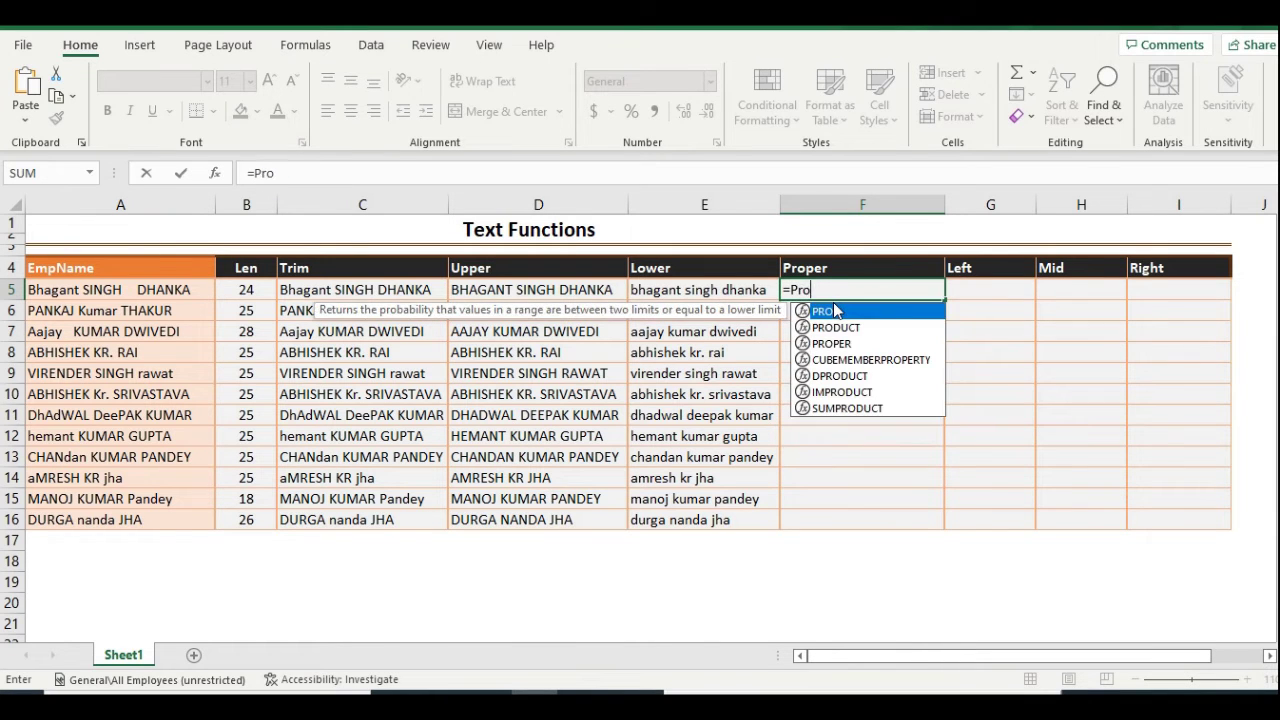
pyautogui.press('Down')
pyautogui.press('Down')
pyautogui.press('Tab')
pyautogui.press('Left')
pyautogui.press('Return')
# Step: Fill the PROPER formula down the Proper column from F5 to F16
pyautogui.press('Left')
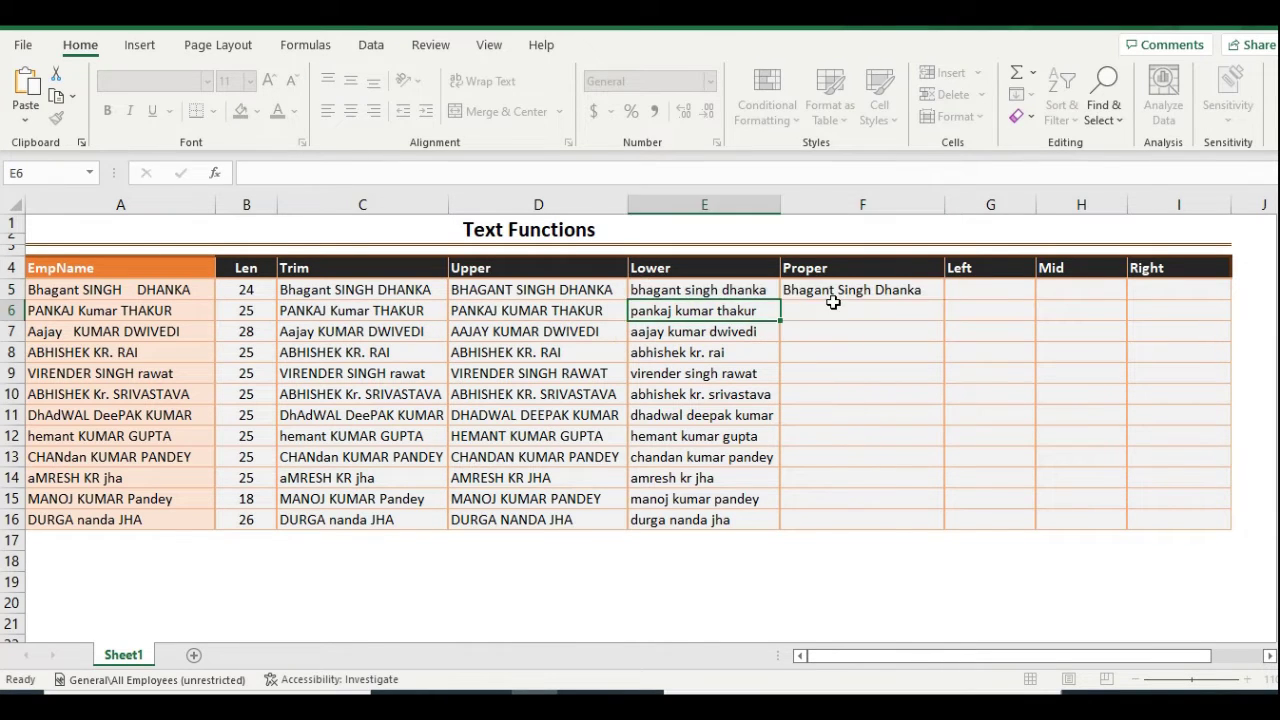
pyautogui.hotkey('ctrl', 'Down')
pyautogui.press('Right')
pyautogui.hotkey('ctrl', 'shift', 'Up')
pyautogui.hotkey('ctrl', 'd')
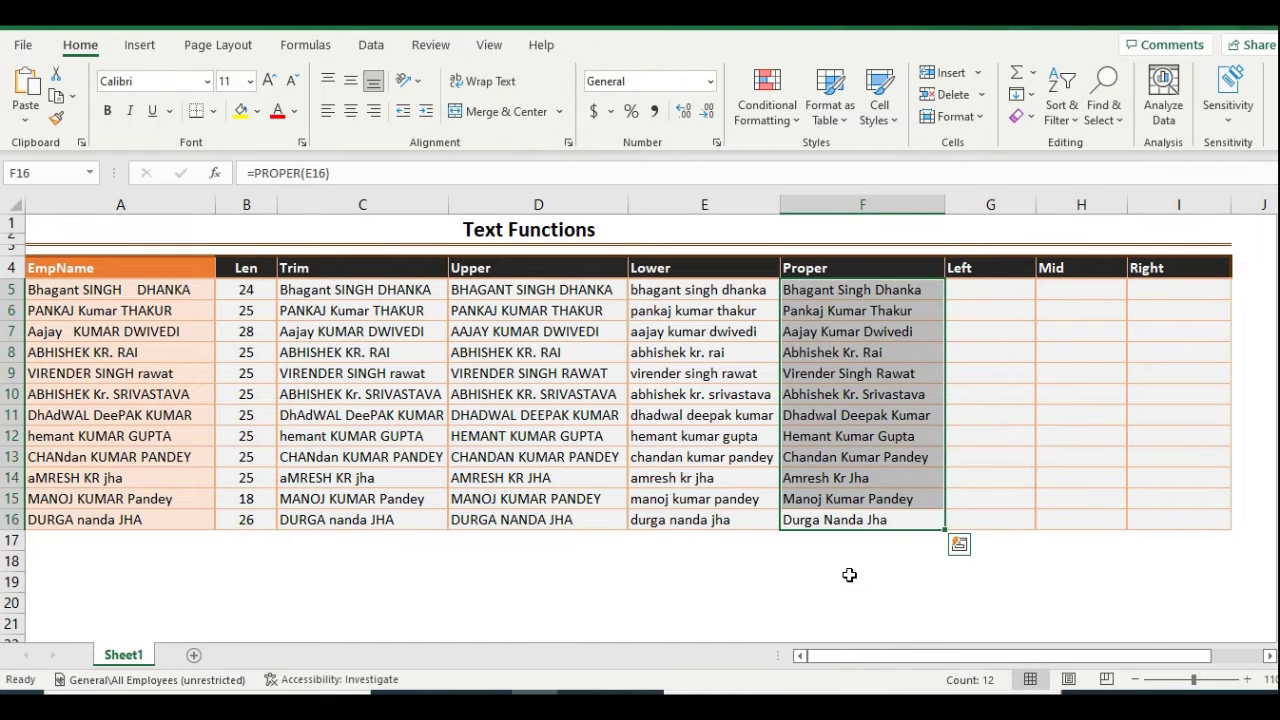
pyautogui.click(849, 575)
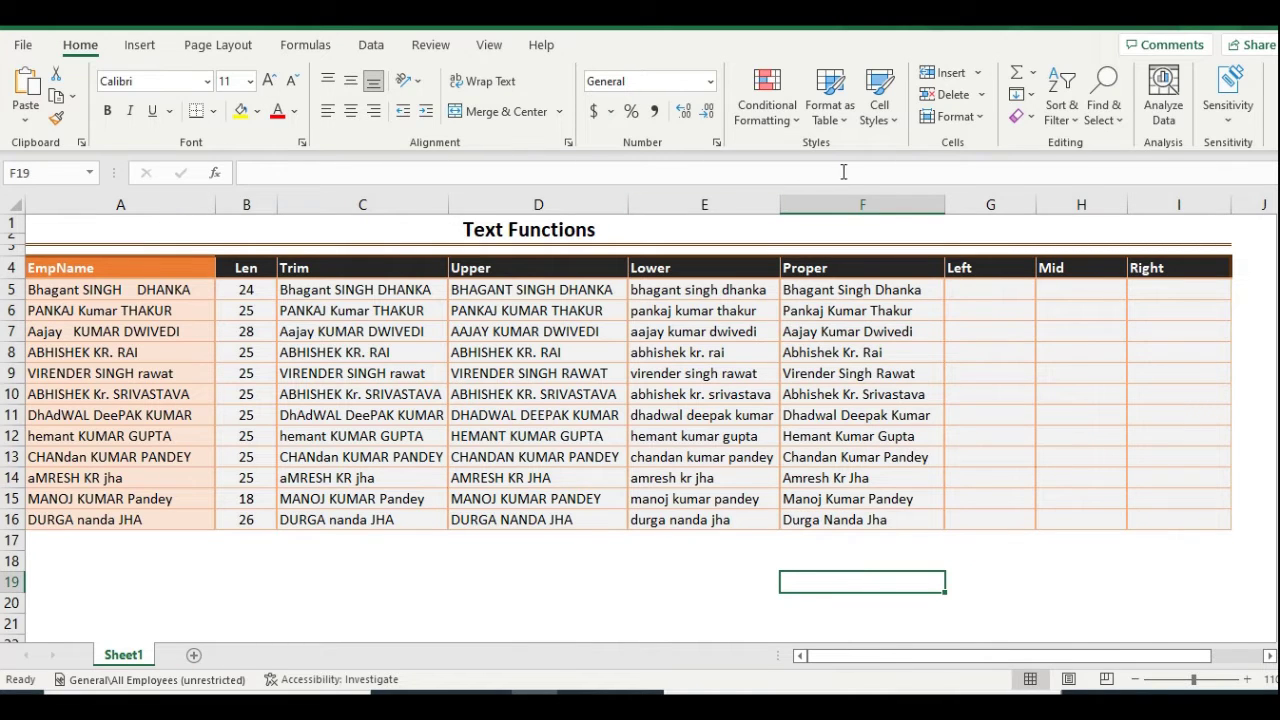
# Step: Compare the Proper column with the EmpName column and review the row 5 formulas from B5 to F5
pyautogui.click(861, 204)
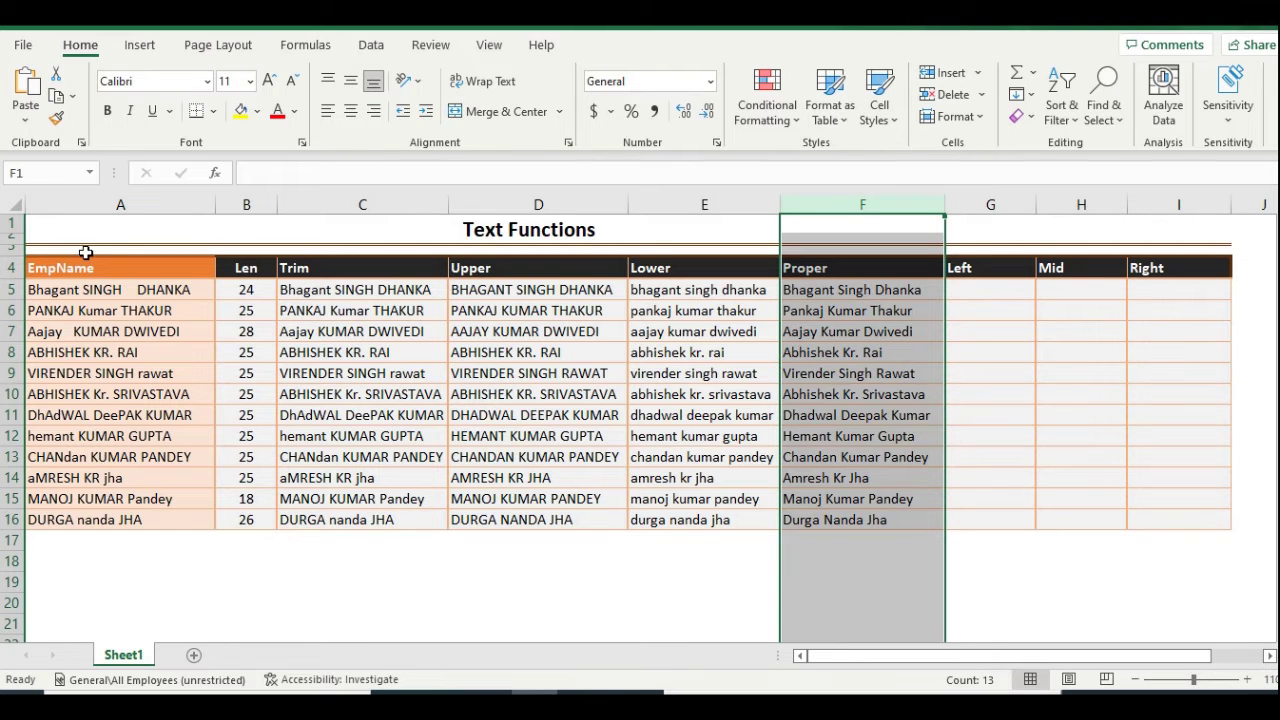
pyautogui.keyDown('ctrl'); pyautogui.click(110, 204); pyautogui.keyUp('ctrl')
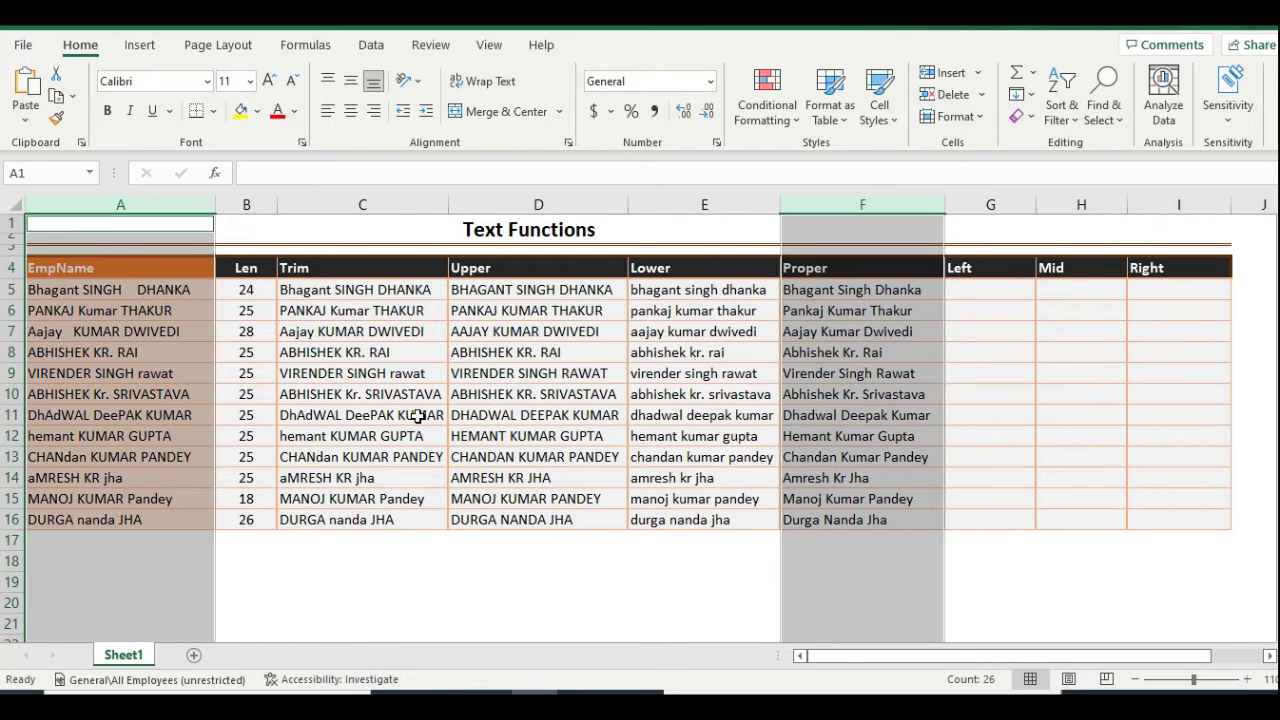
pyautogui.click(866, 356)
pyautogui.click(851, 295)
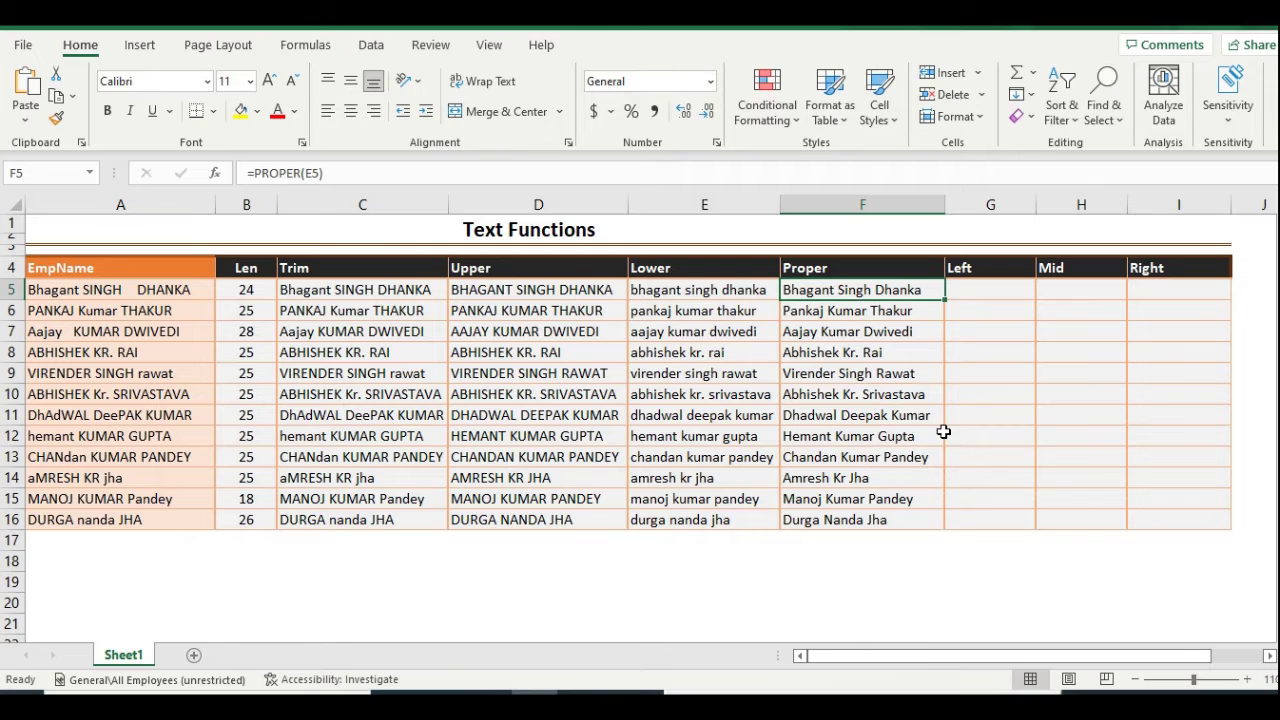
pyautogui.press('Left')
pyautogui.press('Left')
pyautogui.press('Left')
pyautogui.press('Left')
pyautogui.press('Right')
pyautogui.press('Right')
pyautogui.press('Right')
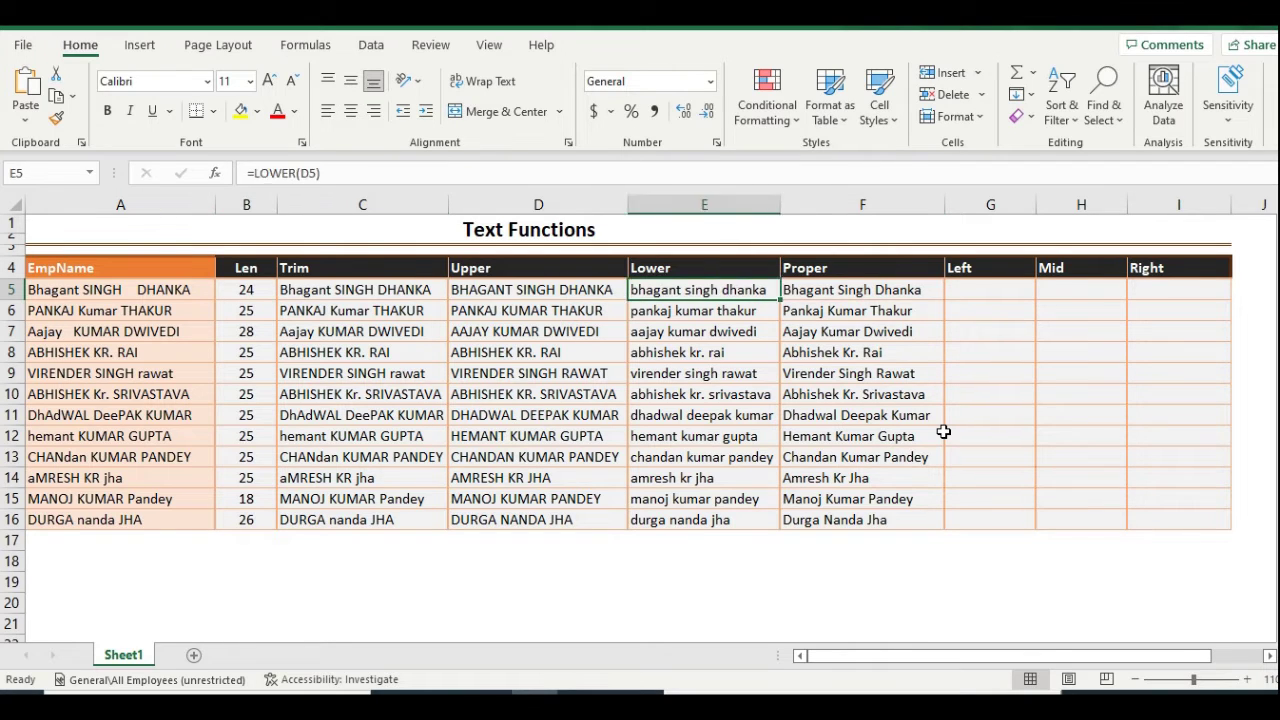
pyautogui.press('Right')
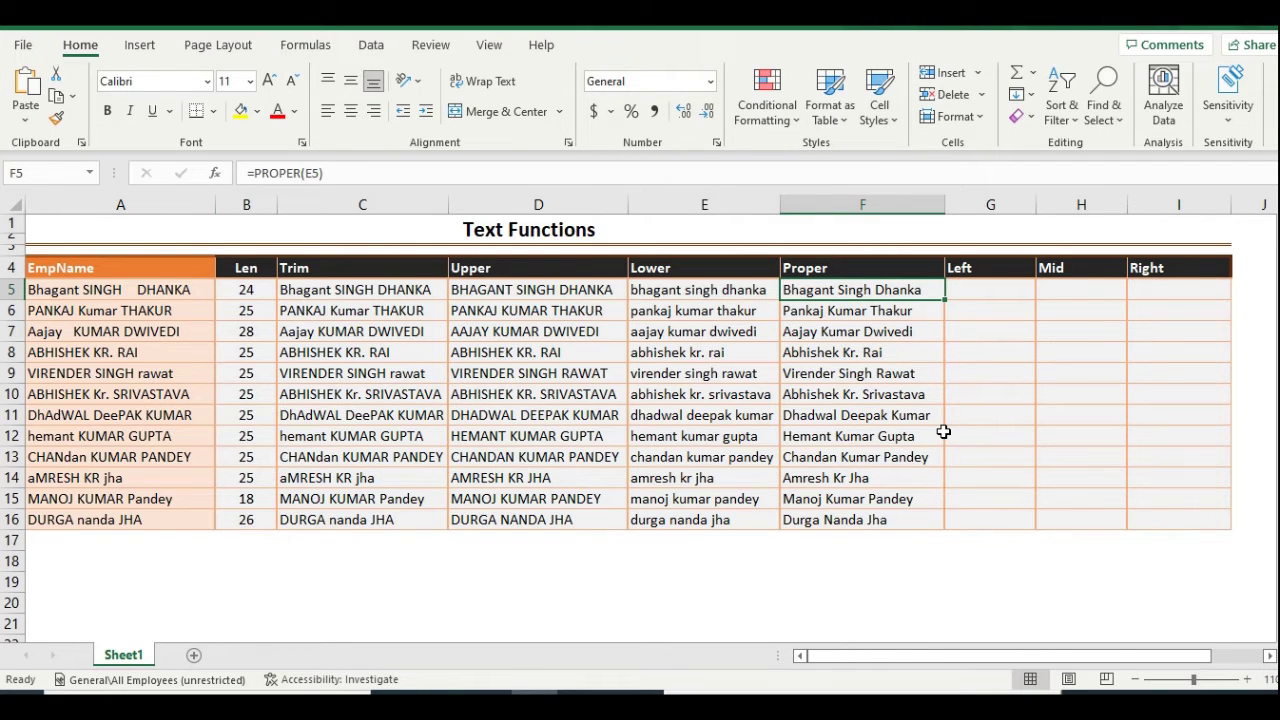
# Step: Enter =LEFT(F5,7) in cell G5 to extract the first seven characters of the proper-case name
pyautogui.press('Right')
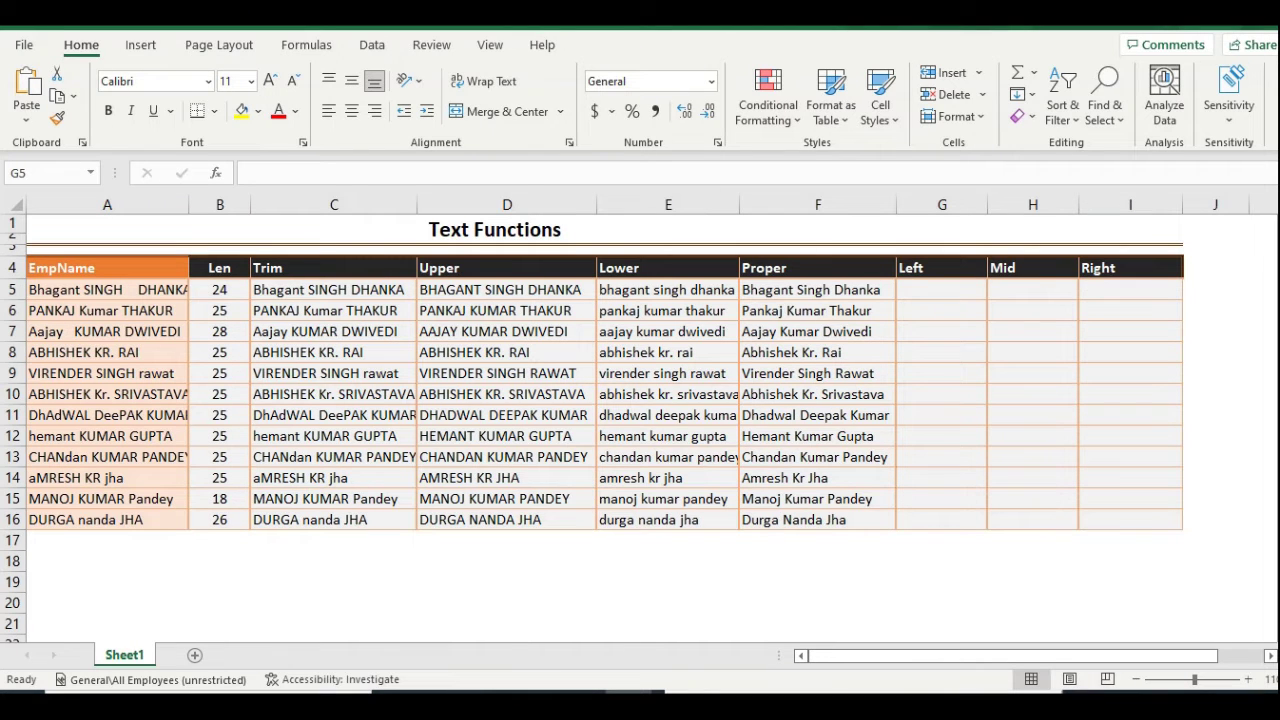
pyautogui.moveTo(886, 242)
pyautogui.mouseDown()
pyautogui.moveTo(1058, 285)
pyautogui.moveTo(1193, 287)
pyautogui.mouseUp()
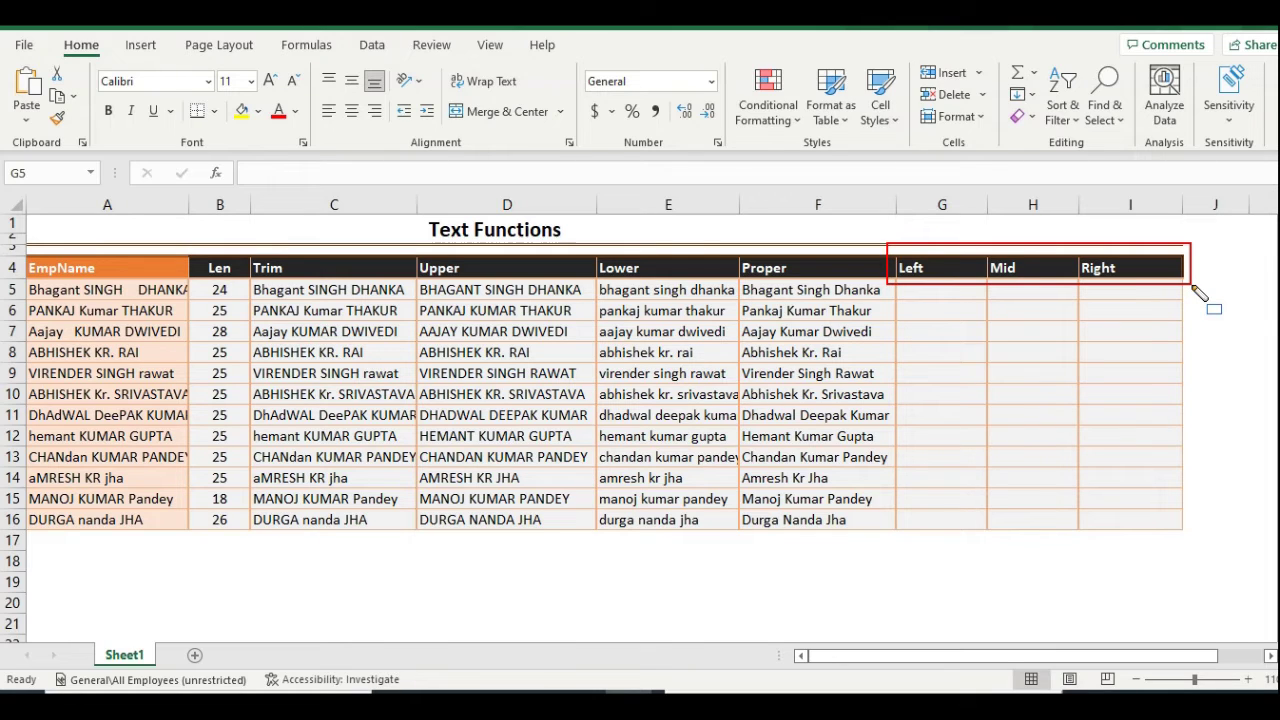
pyautogui.moveTo(742, 248)
pyautogui.mouseDown()
pyautogui.moveTo(766, 503)
pyautogui.moveTo(896, 538)
pyautogui.mouseUp()
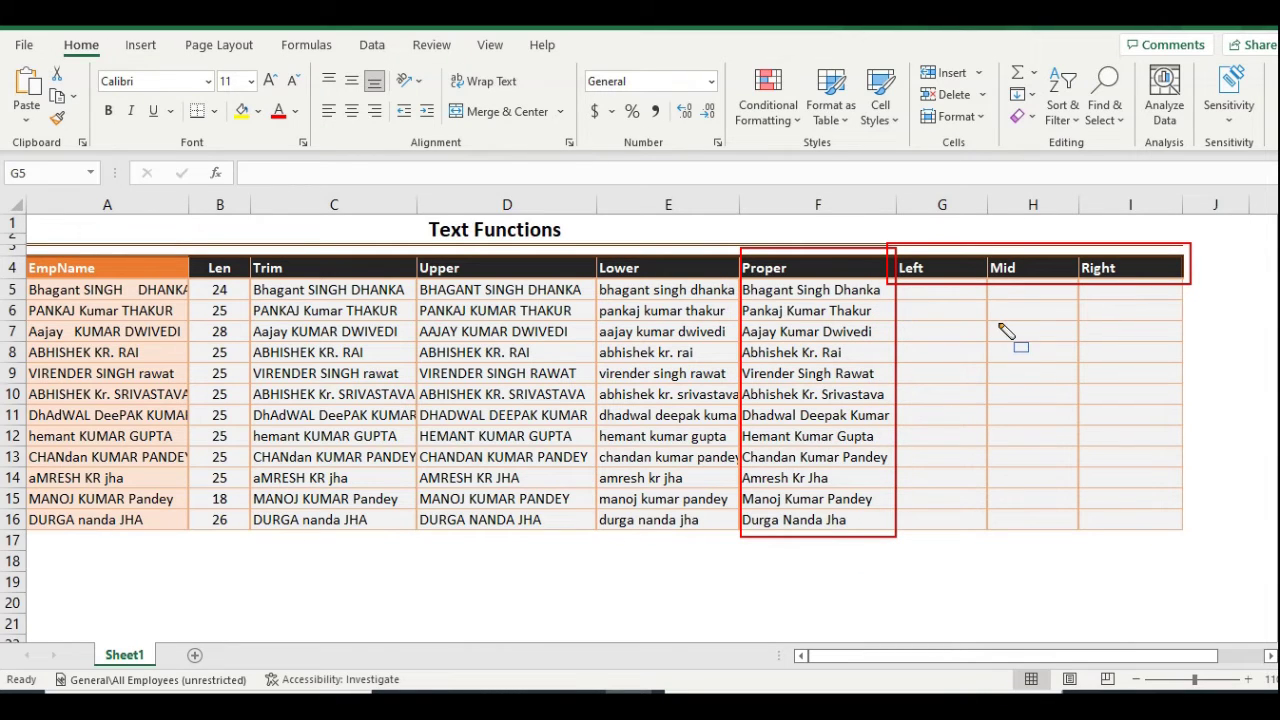
pyautogui.press('Escape')
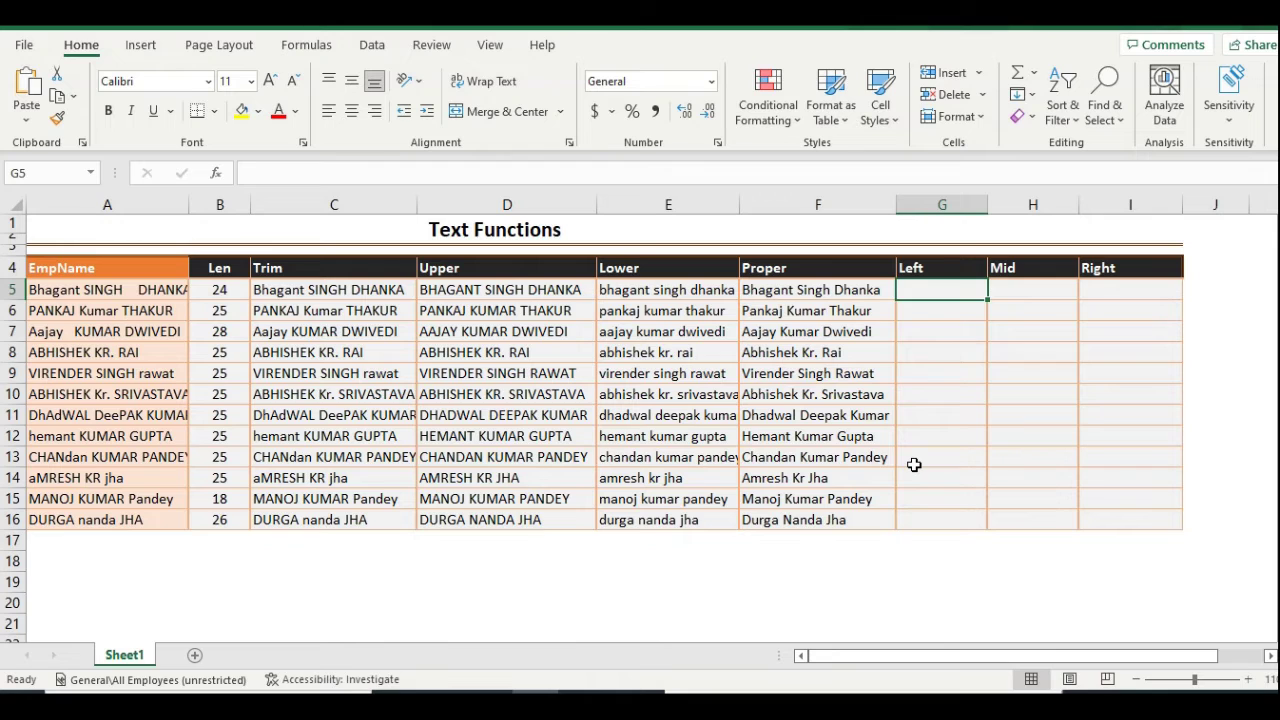
pyautogui.write('=lef')
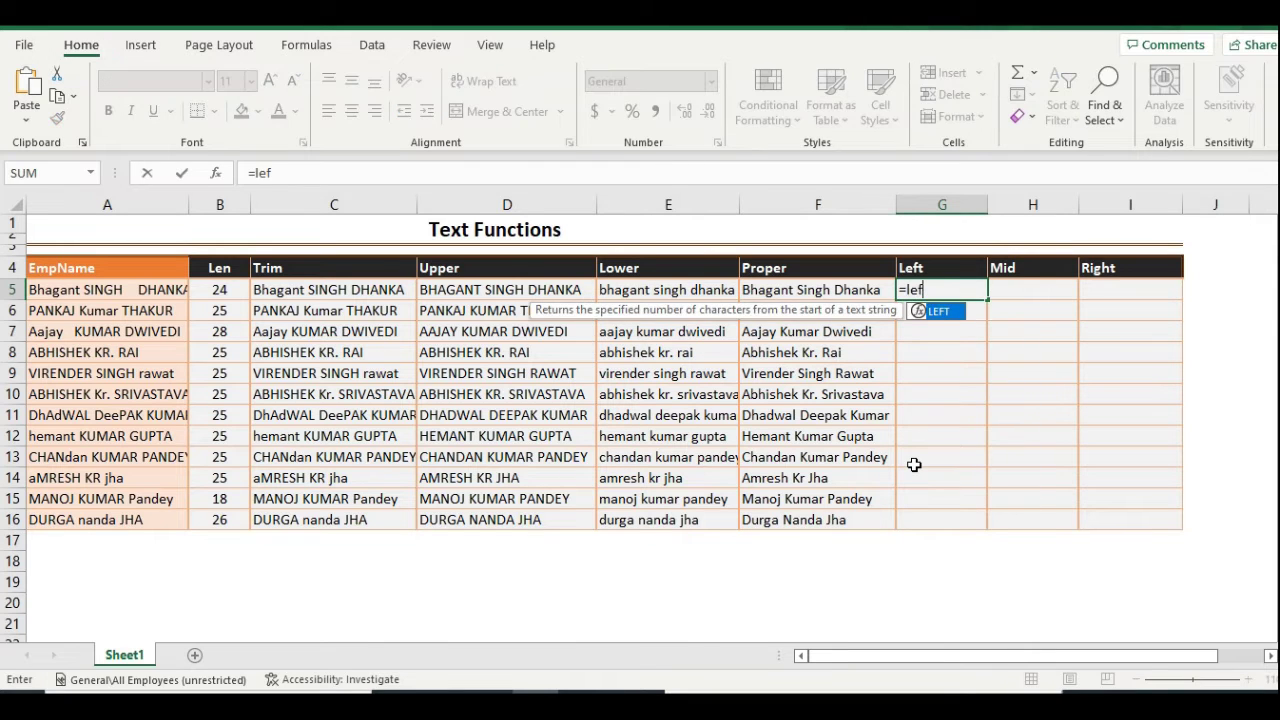
pyautogui.press('Tab')
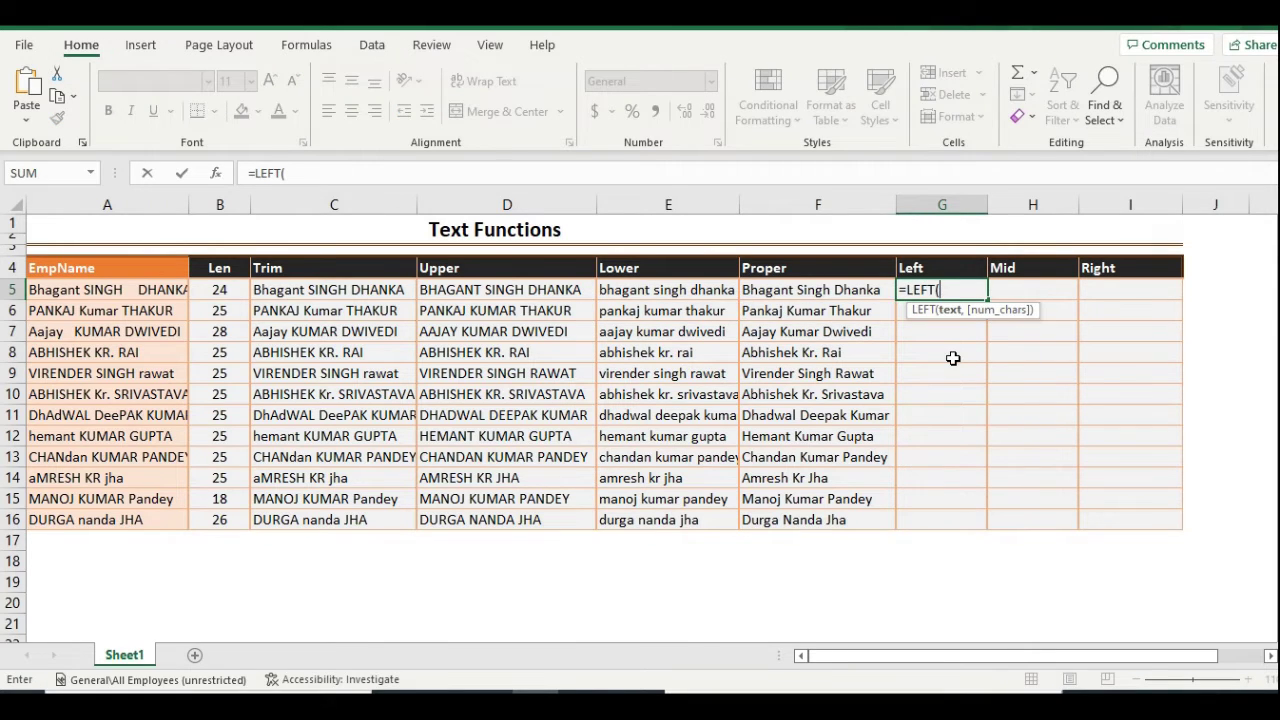
pyautogui.press('Left')
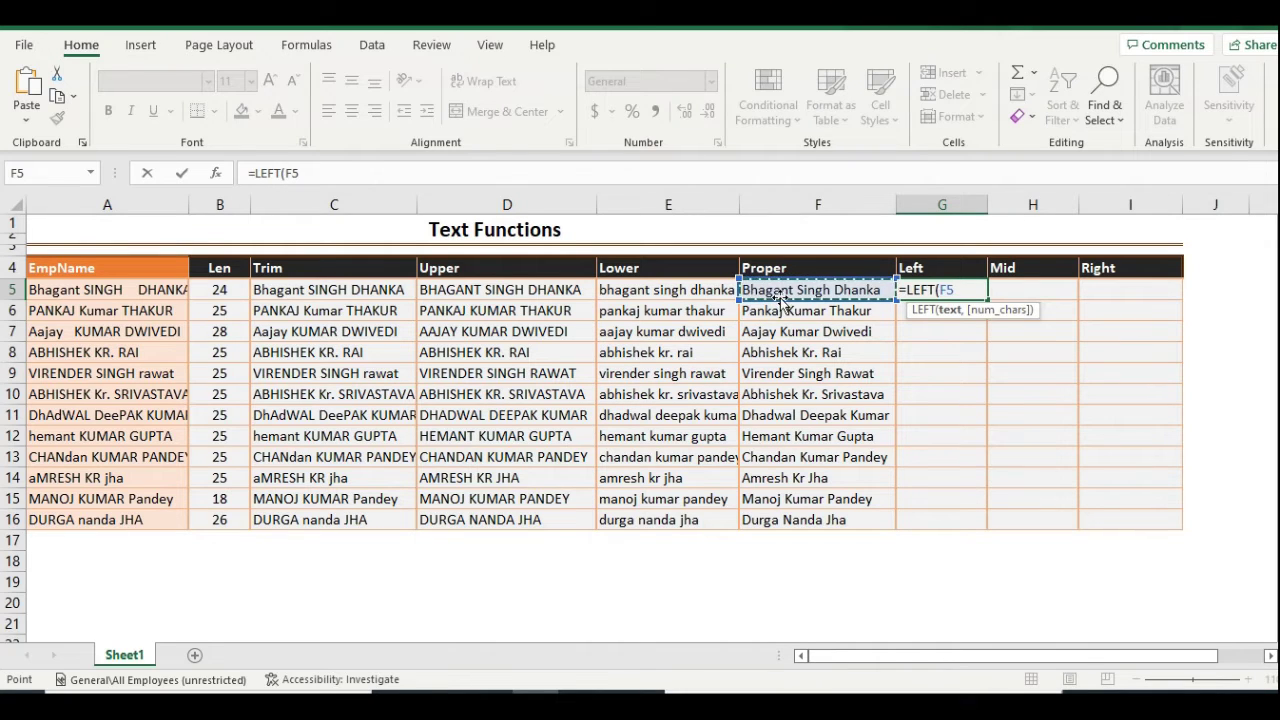
pyautogui.write(',7')
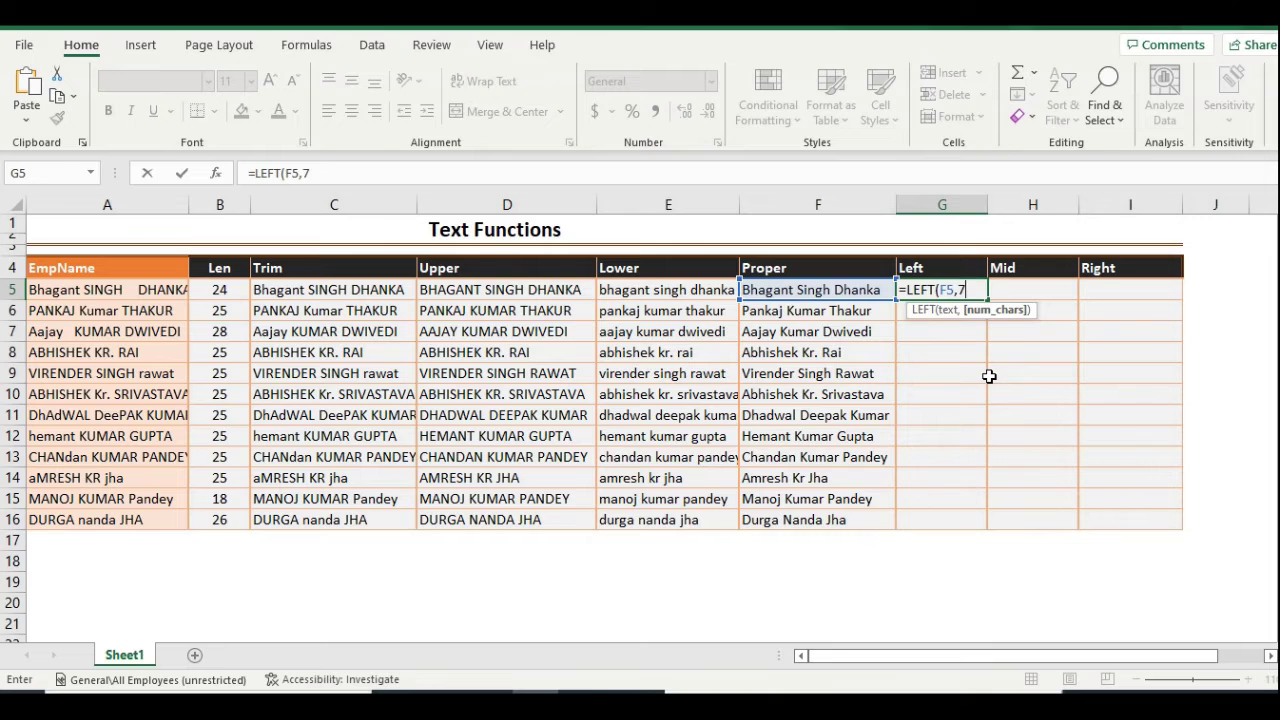
pyautogui.press('Return')
pyautogui.press('Up')
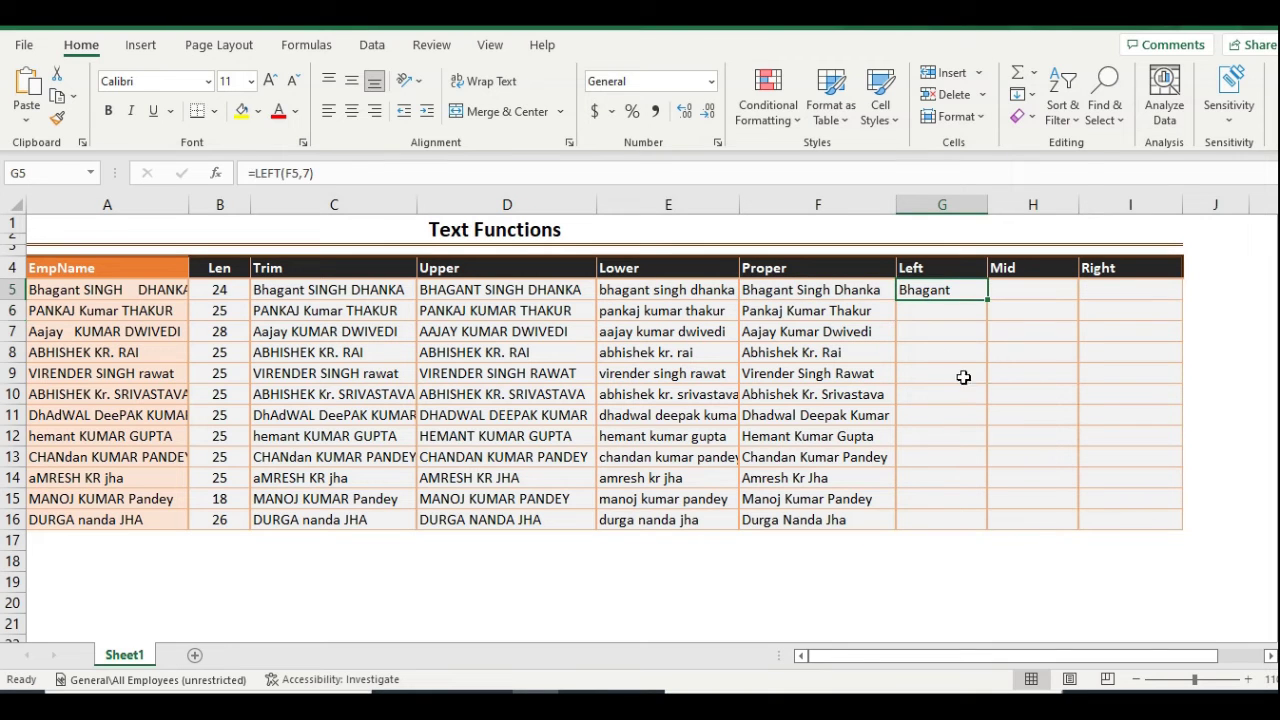
# Step: Fill the LEFT formula down the Left column from G5 to G16 and check the result in G9
pyautogui.press('Left')
pyautogui.hotkey('ctrl', 'Down')
pyautogui.press('Right')
pyautogui.hotkey('ctrl', 'shift', 'Up')
pyautogui.hotkey('ctrl', 'd')
pyautogui.click(974, 377)
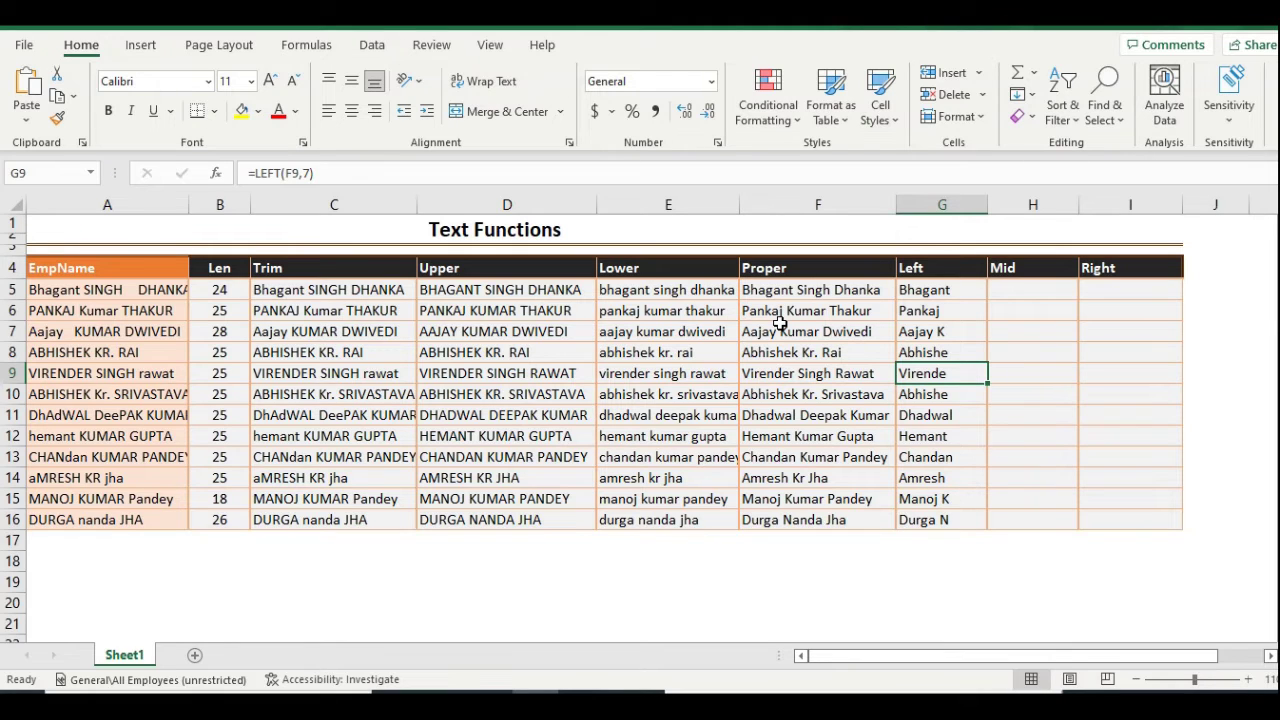
# Step: Clear the fixed-length LEFT formulas from G5 to G16 and return to cell G5
pyautogui.click(973, 298)
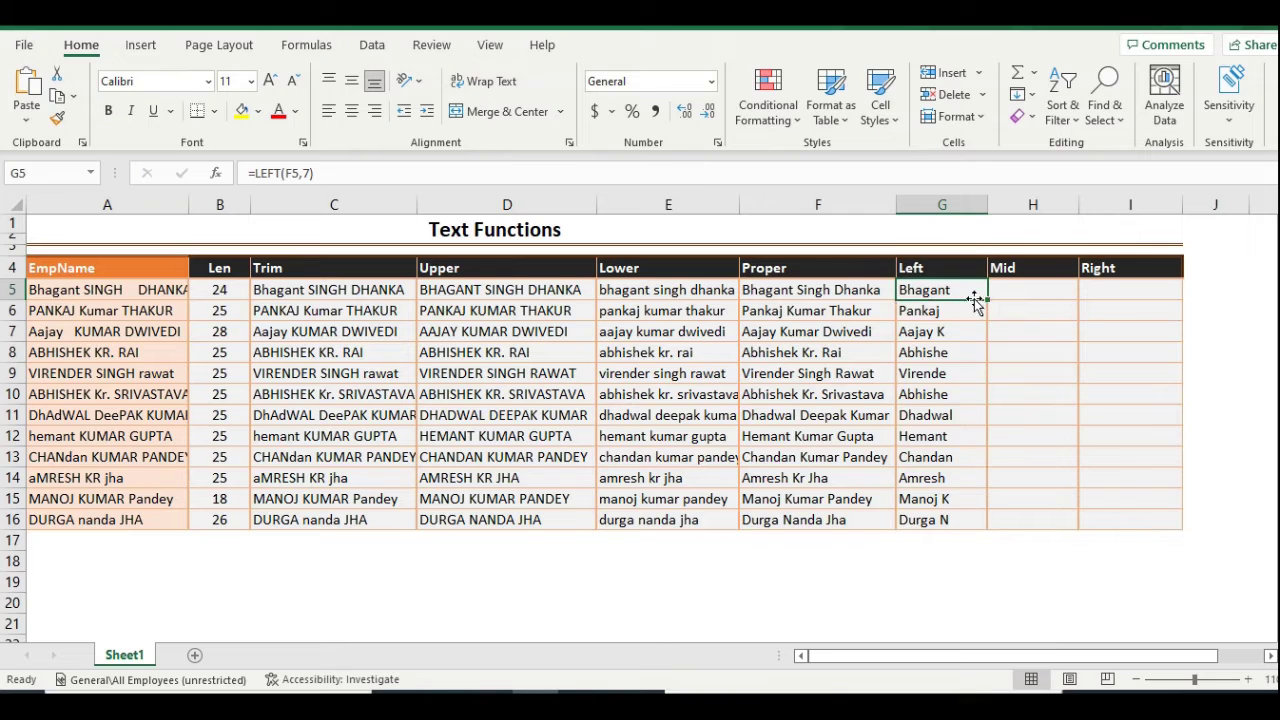
pyautogui.hotkey('ctrl', 'shift', 'Down')
pyautogui.press('Delete')
pyautogui.press('Up')
pyautogui.click(973, 298)
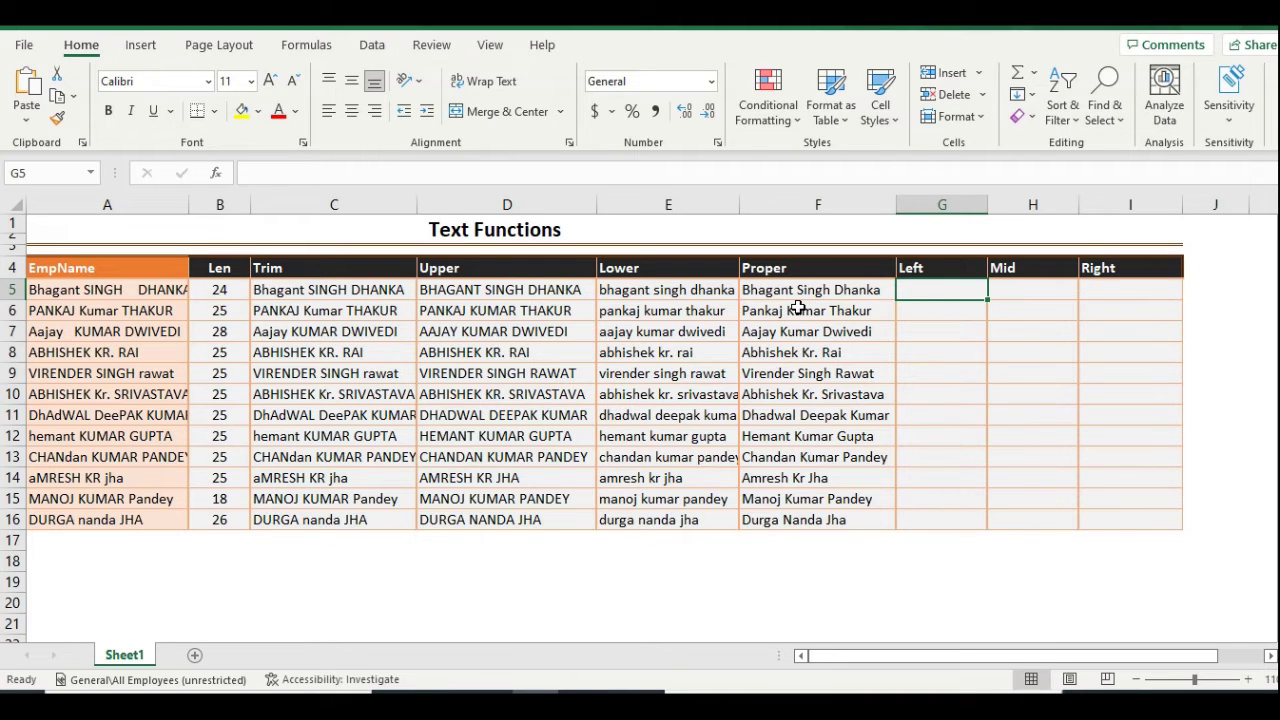
# Step: Enter =FIND(" ",F5) in cell G5 to locate the first space in the proper-case name
pyautogui.write('=FIND(')
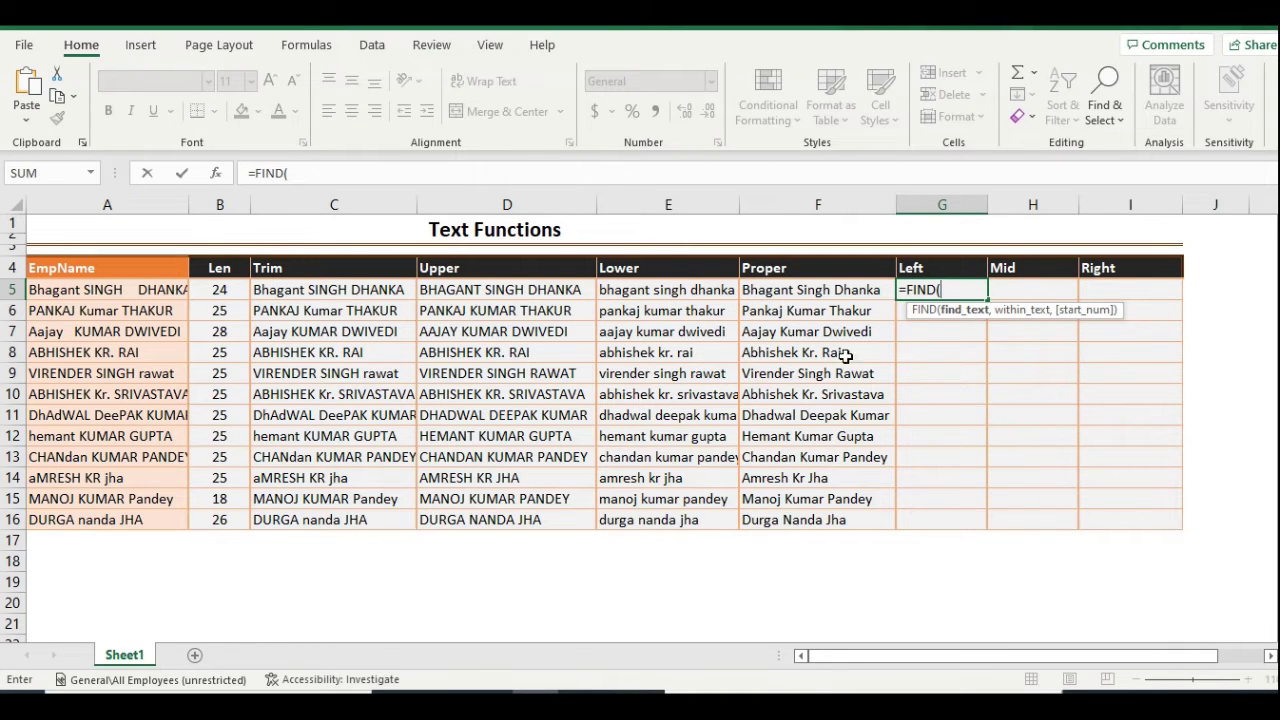
pyautogui.write('" ",')
pyautogui.click(788, 289)
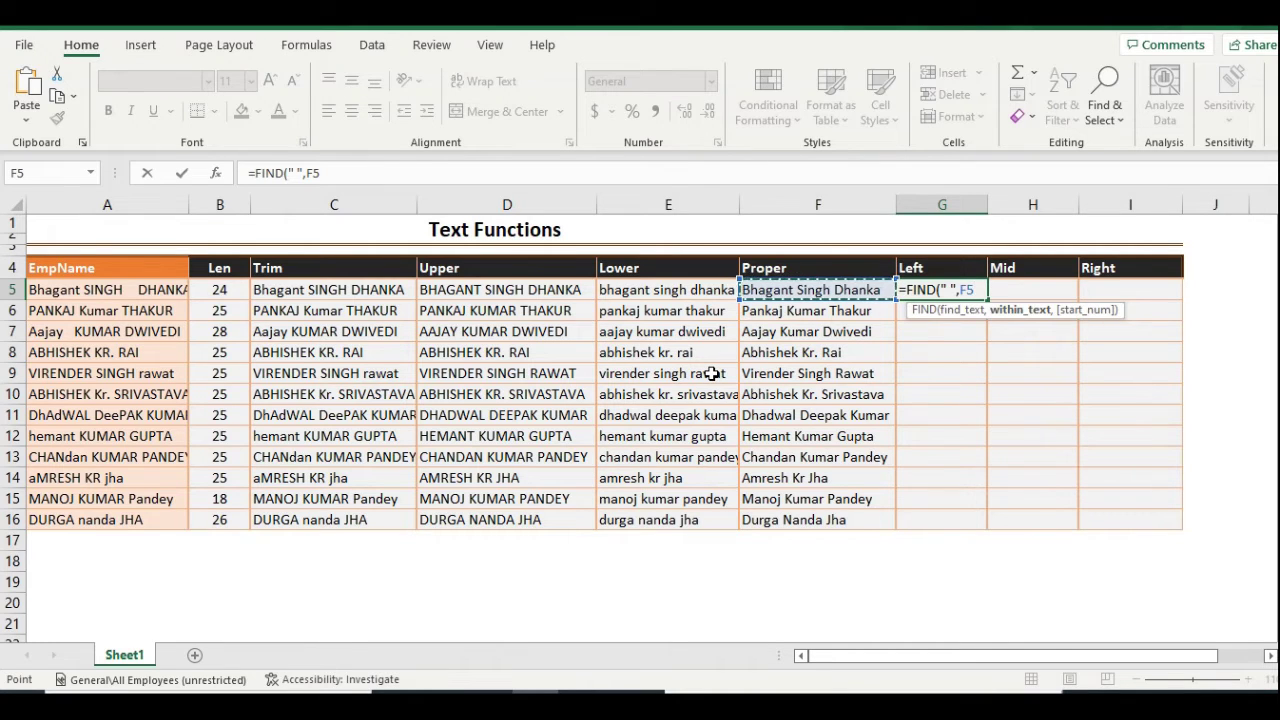
pyautogui.hotkey('ctrl', 'Return')
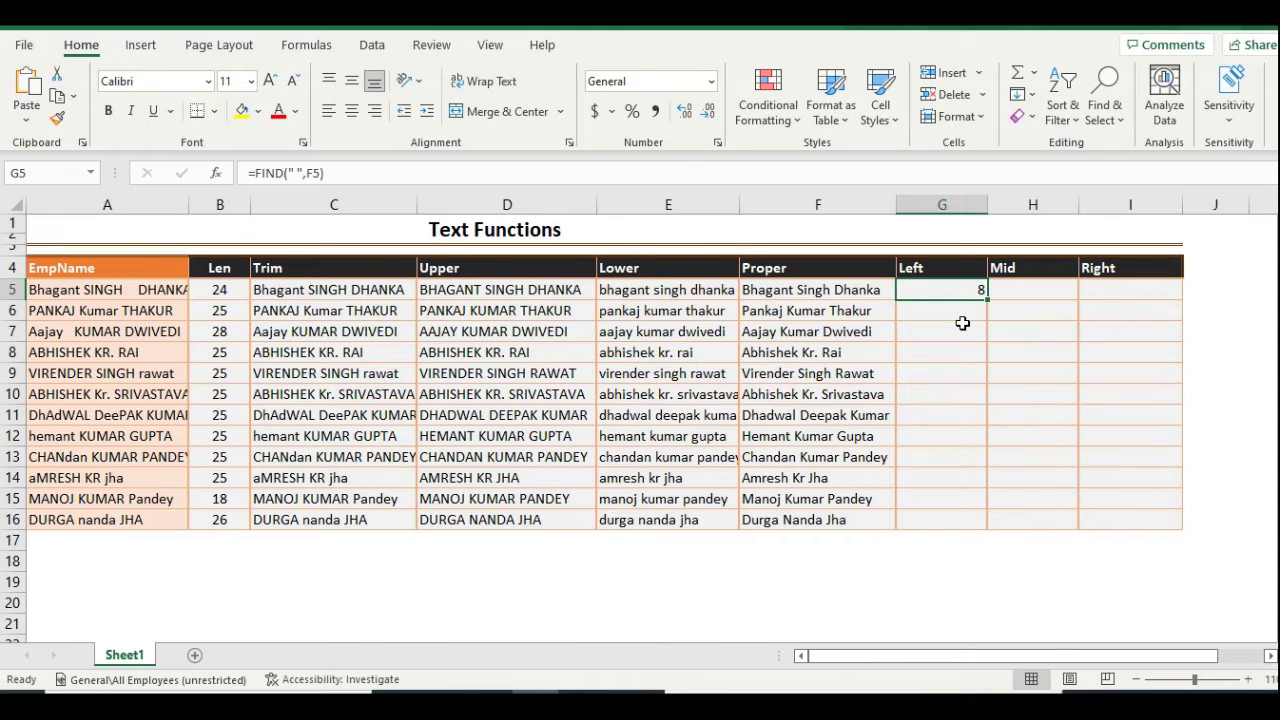
# Step: Wrap the G5 formula in LEFT so it reads =LEFT(F5,FIND(" ",F5)), accepting the closing-bracket correction
pyautogui.click(255, 173)
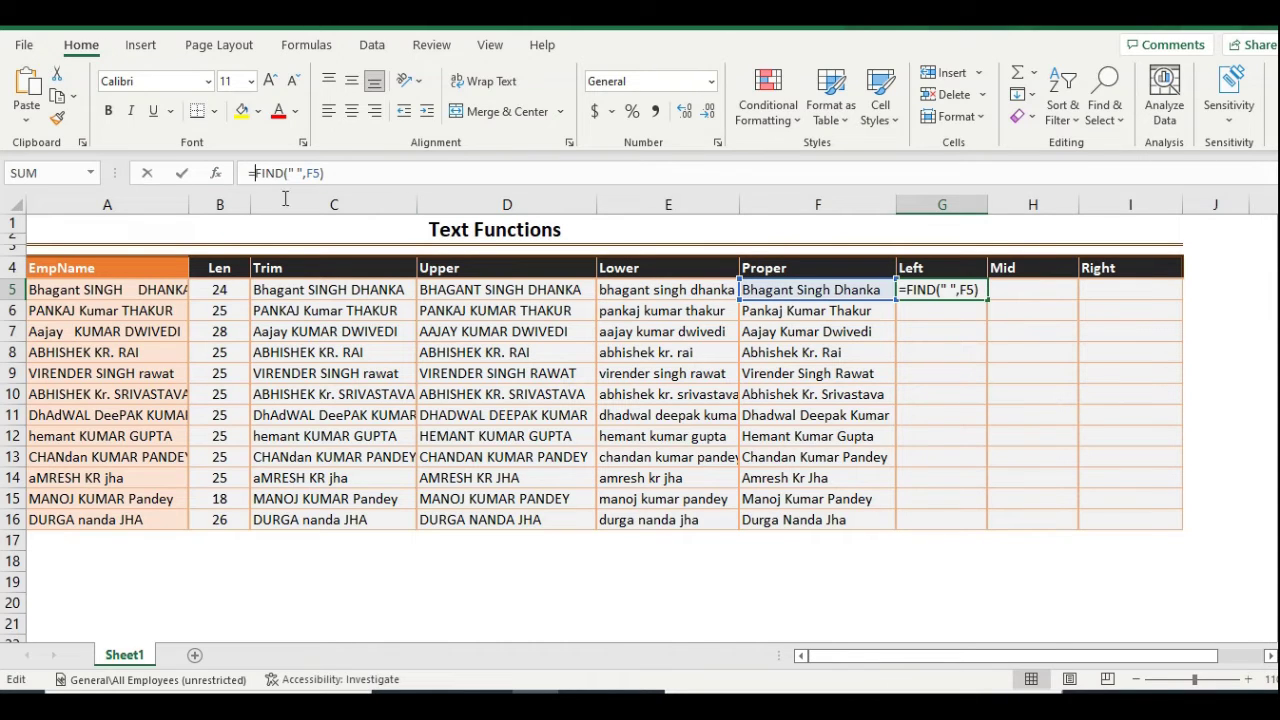
pyautogui.write('LEFT(')
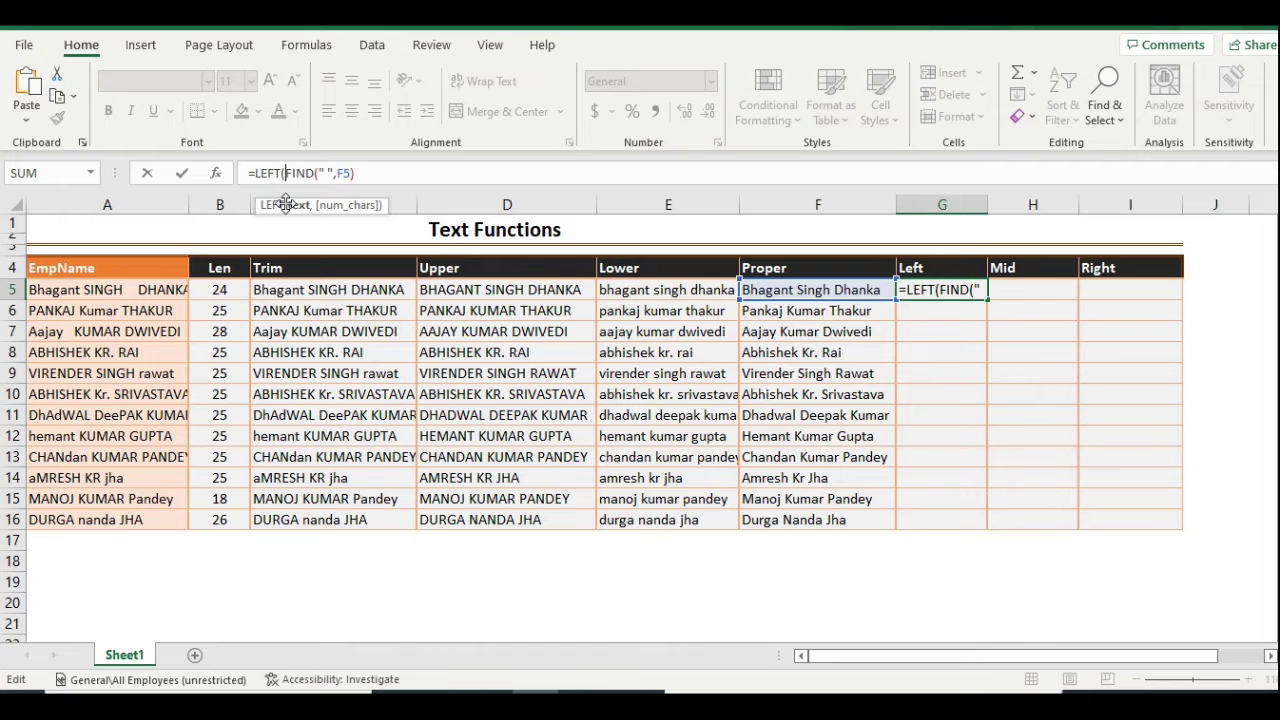
pyautogui.click(791, 290)
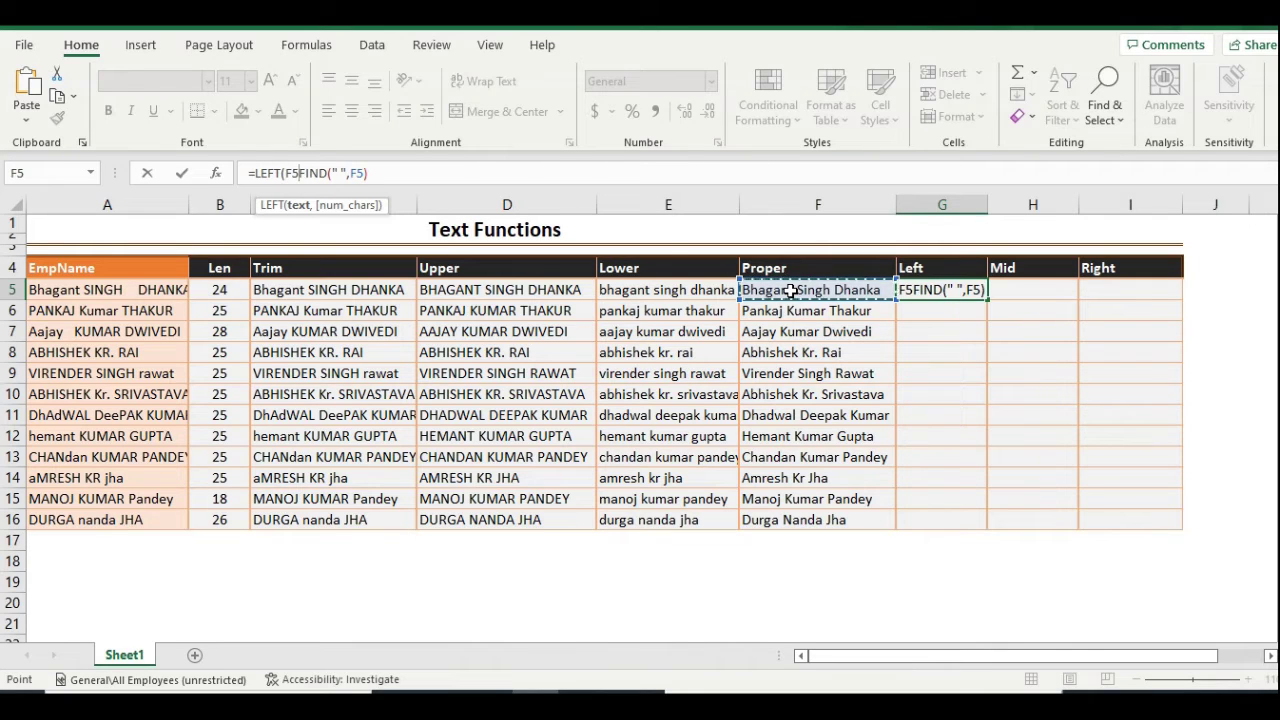
pyautogui.write(',')
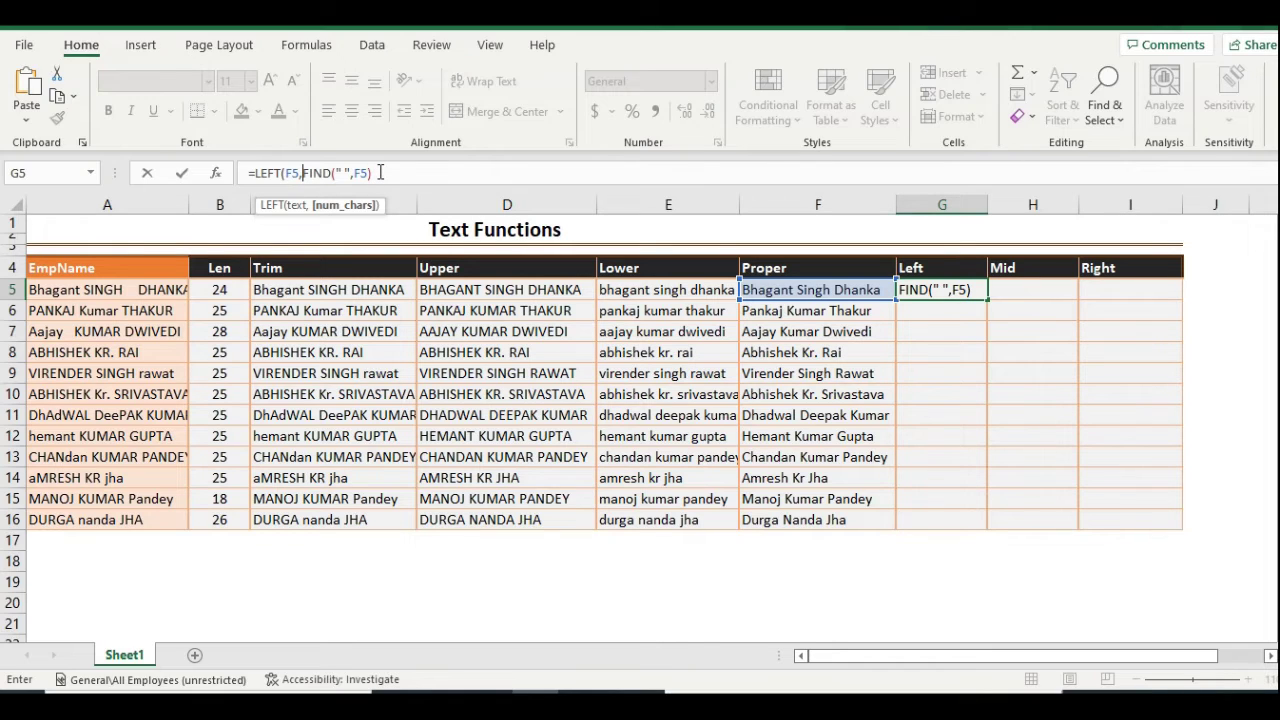
pyautogui.moveTo(380, 172); pyautogui.dragTo(302, 172)
pyautogui.click(422, 172)
pyautogui.press('Return')
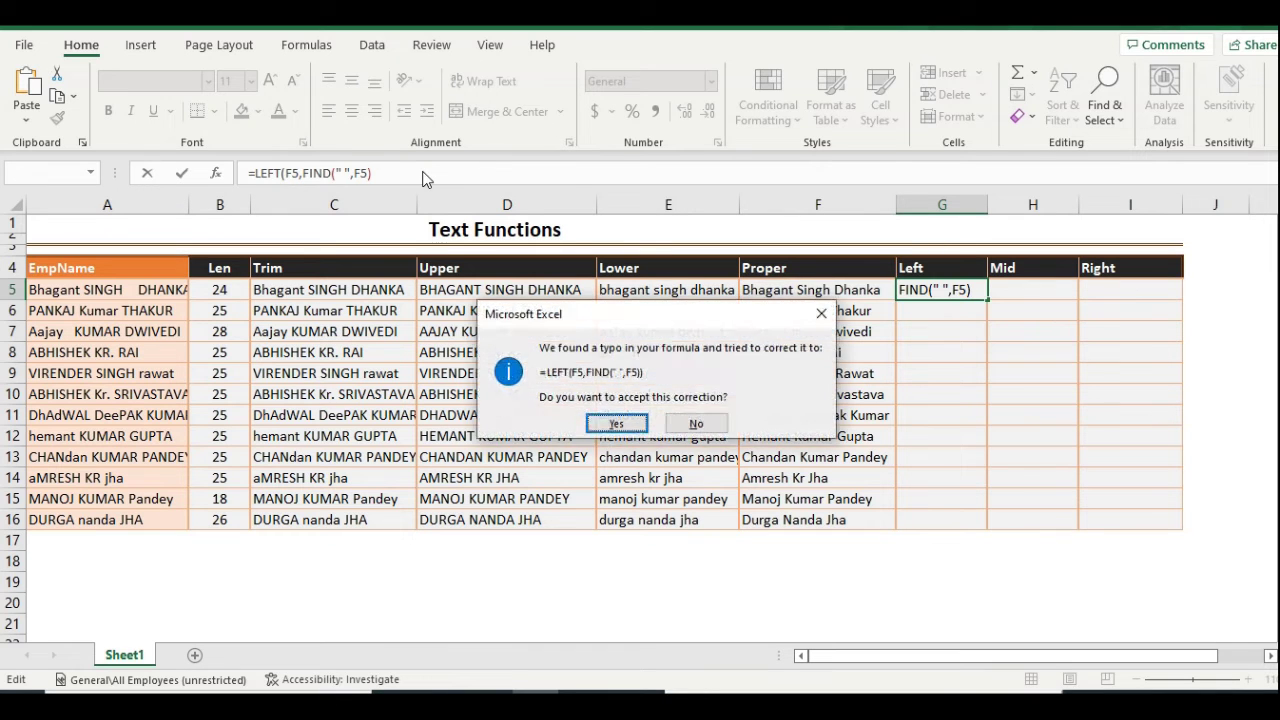
pyautogui.press('Return')
# Step: Fill the combined LEFT and FIND formula down the Left column from G5 to G16
pyautogui.press('Left')
pyautogui.hotkey('ctrl', 'Down')
pyautogui.press('Right')
pyautogui.hotkey('ctrl', 'shift', 'Up')
pyautogui.hotkey('ctrl', 'd')
pyautogui.hotkey('ctrl', 'Up')
pyautogui.press('Down')
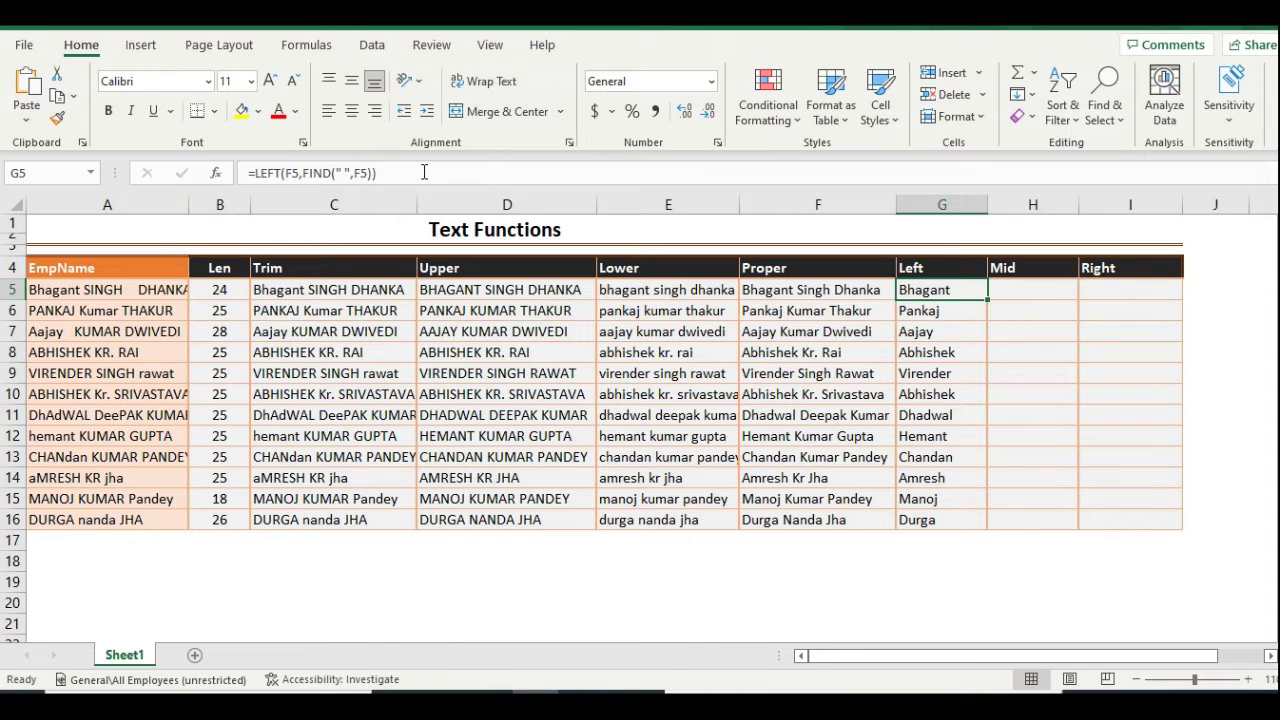
# Step: Paste G5 over itself as a value, inspect the end of its text for a space, and restore the formula
pyautogui.hotkey('ctrl', 'c')
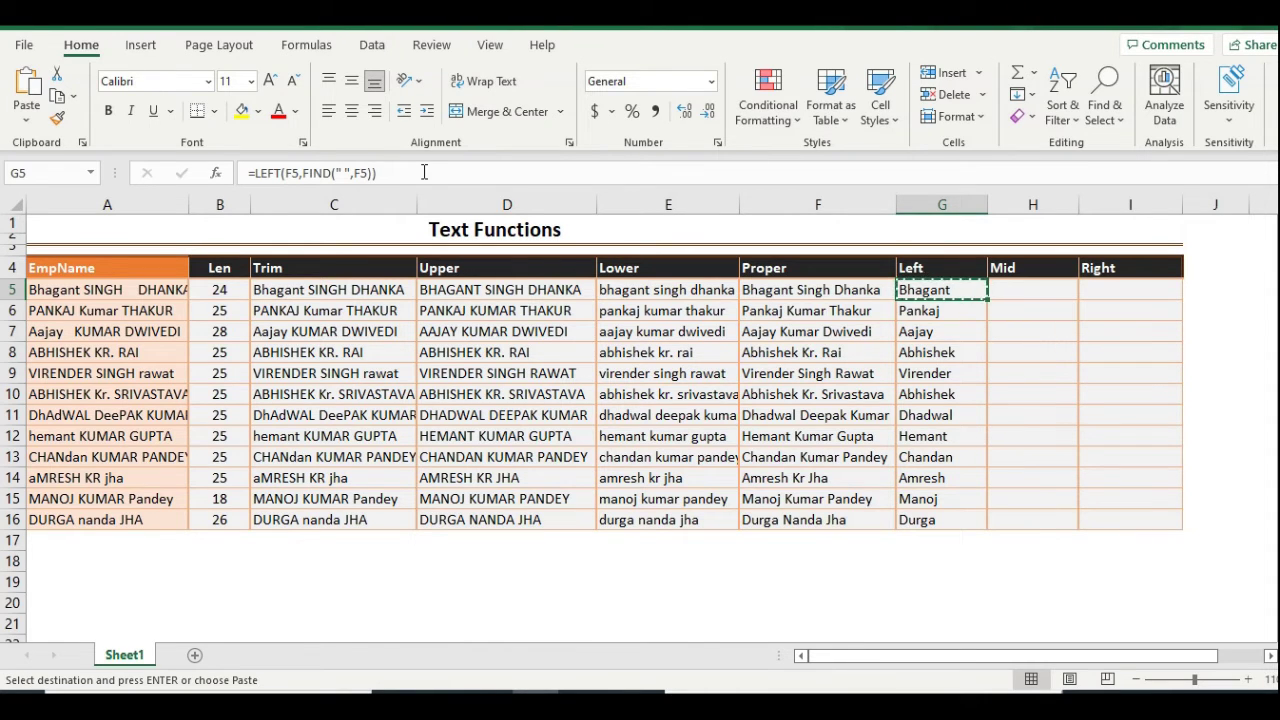
pyautogui.hotkey('ctrl', 'alt', 'v')
pyautogui.press('v')
pyautogui.press('Return')
pyautogui.press('Escape')
pyautogui.press('F2')
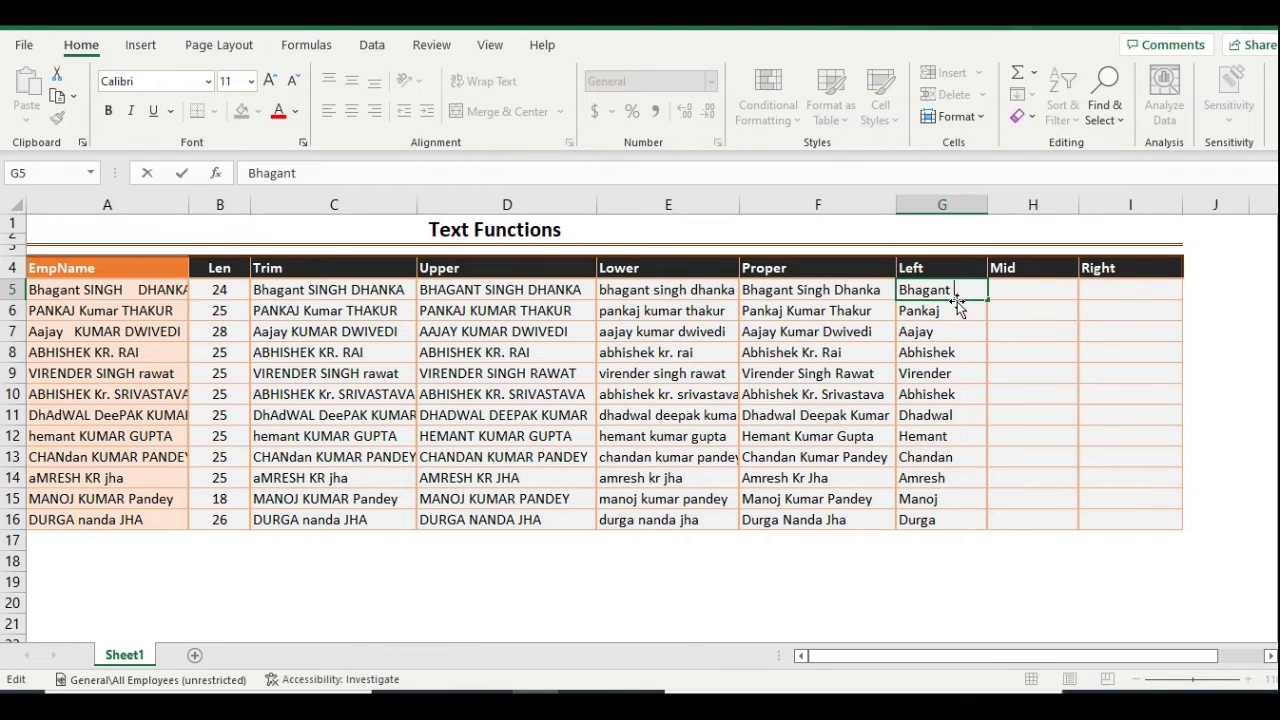
pyautogui.press('Escape')
pyautogui.press('Down')
pyautogui.press('Up')
pyautogui.hotkey('ctrl', 'c')
pyautogui.press('Escape')
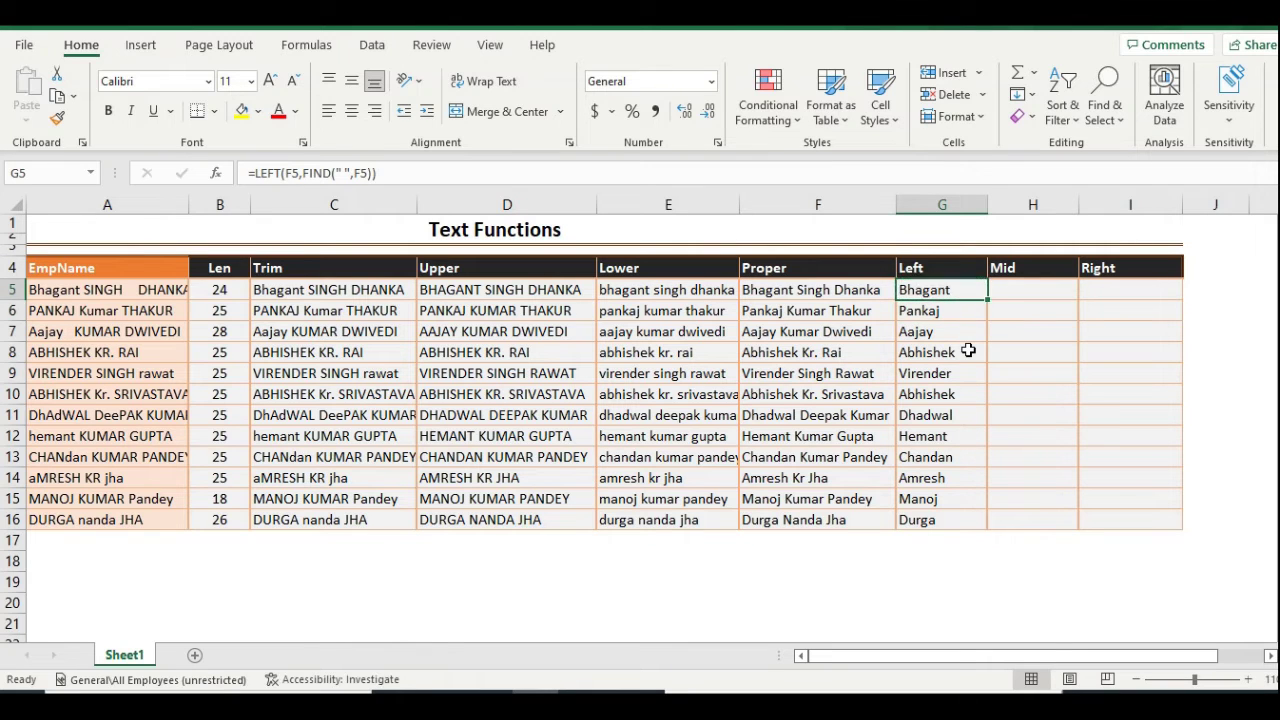
# Step: Change the formula in G5 to =LEFT(F5,FIND(" ",F5)-1) to exclude the space after the first name
pyautogui.click(409, 173)
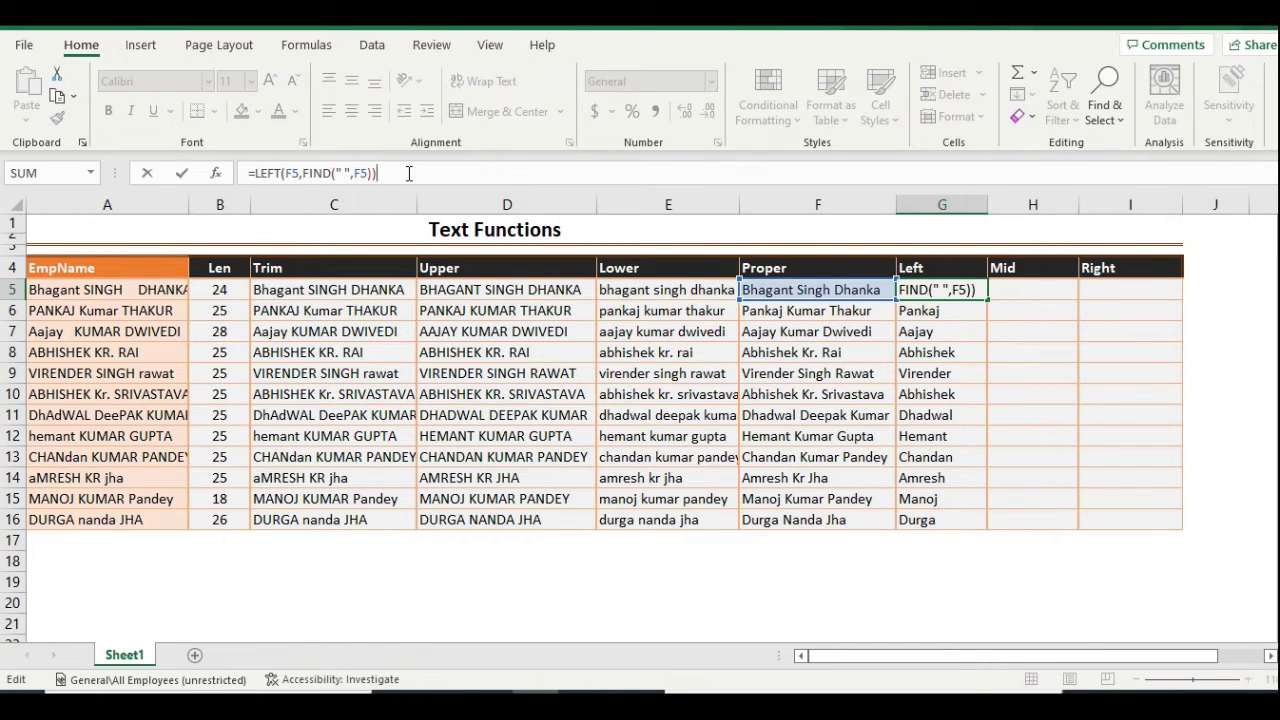
pyautogui.write('-1')
pyautogui.press('Return')
pyautogui.press('Return')
pyautogui.hotkey('ctrl', 'shift', 'Down')
pyautogui.press('Up')
pyautogui.press('Down')
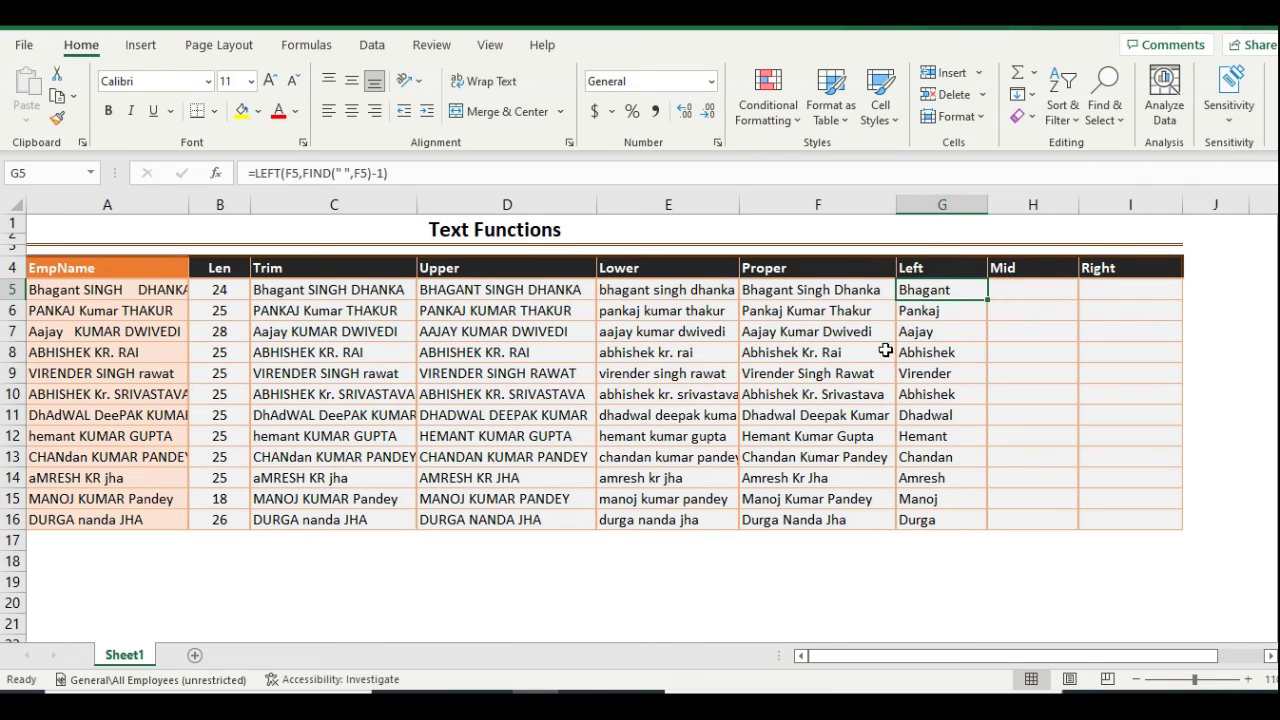
# Step: Examine the full names in the Proper column against the empty Mid column range H5:H16
pyautogui.press('Right')
pyautogui.press('Left')
pyautogui.press('Left')
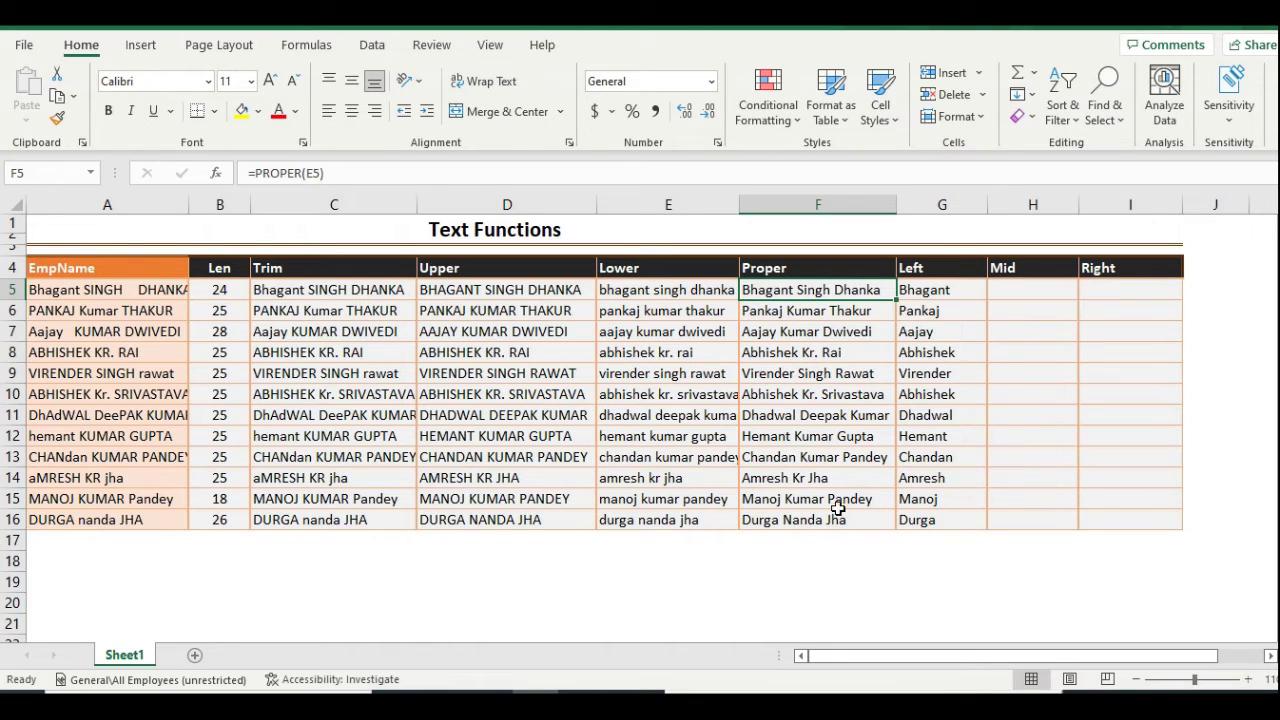
pyautogui.click(1014, 290)
pyautogui.moveTo(1019, 322); pyautogui.dragTo(1031, 514)
pyautogui.press('Left')
pyautogui.press('Left')
pyautogui.moveTo(1027, 290); pyautogui.dragTo(1031, 517)
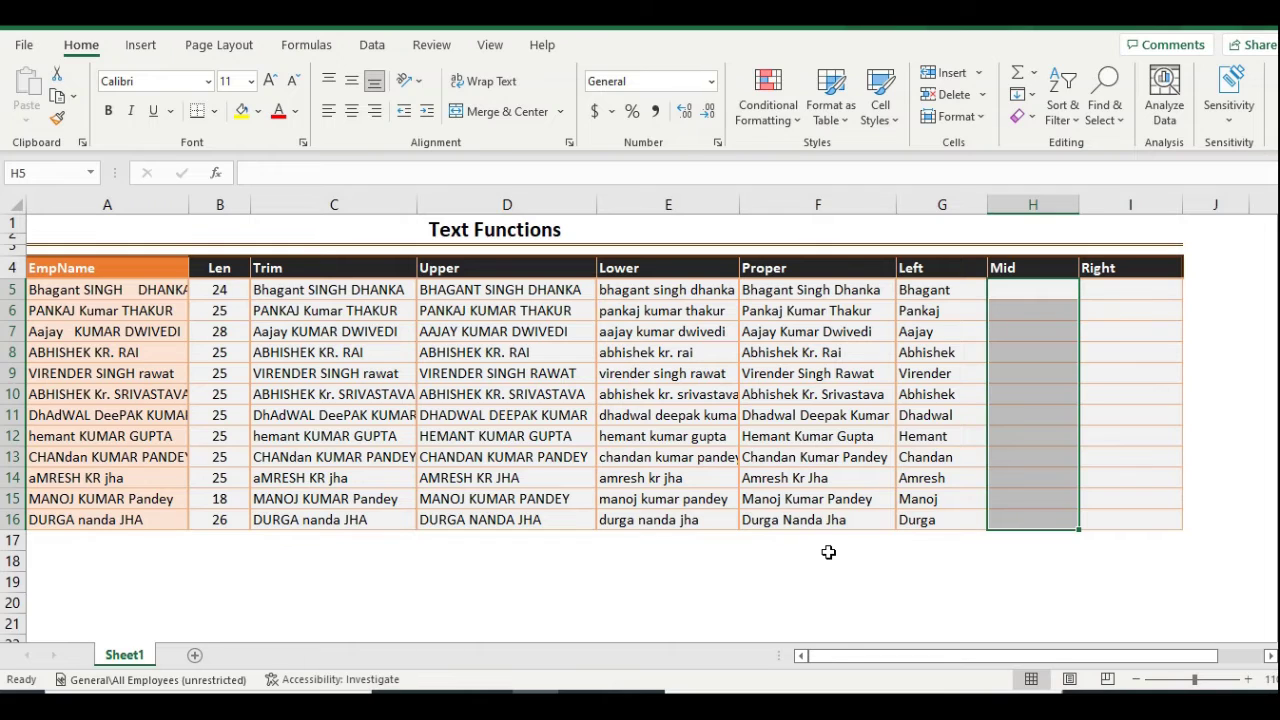
pyautogui.press('Left')
# Step: Begin a MID formula in H5 with F5 as the text and FIND(" ",F5)+1 as the start number
pyautogui.hscroll(1, 828, 552)
pyautogui.press('Right')
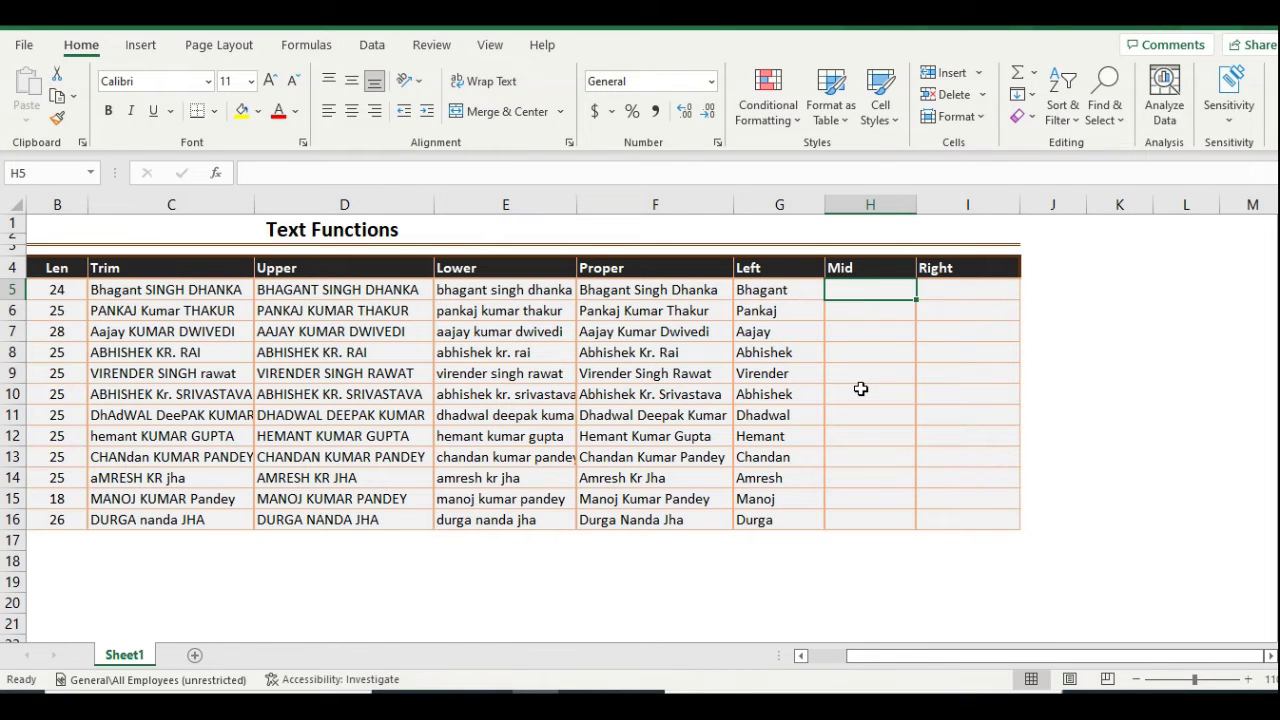
pyautogui.write('=')
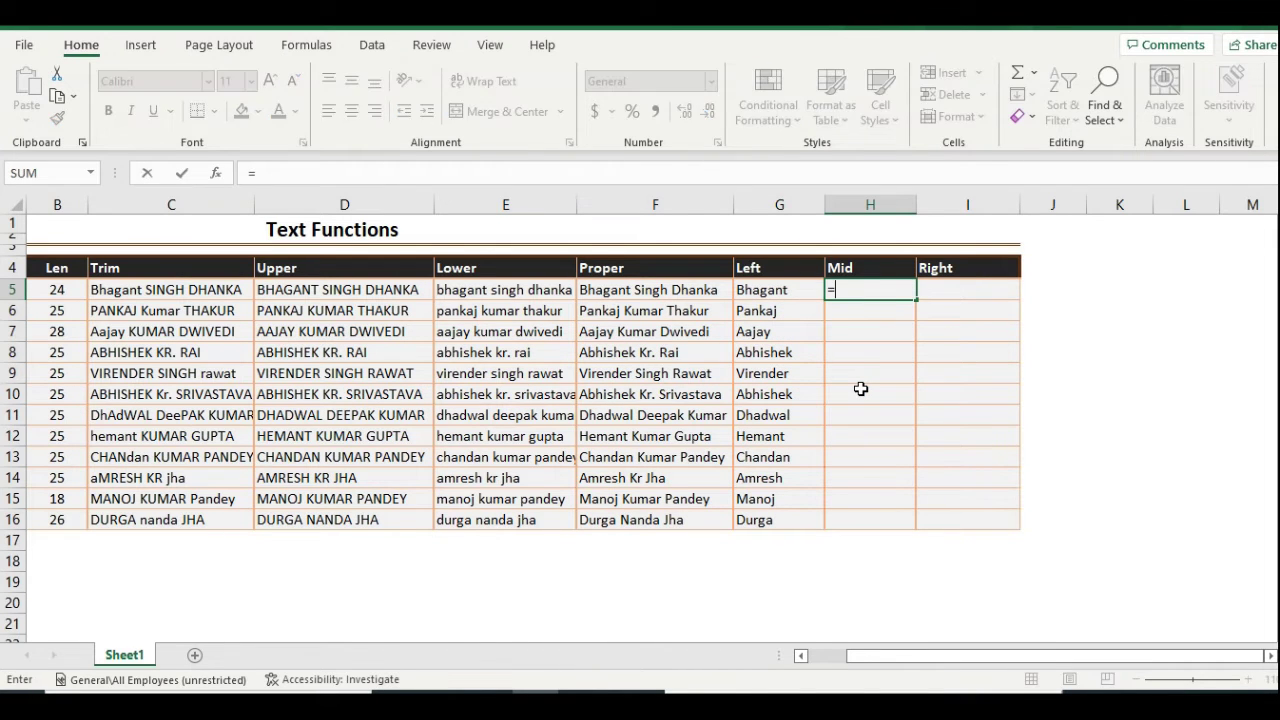
pyautogui.write('mid')
pyautogui.press('Tab')
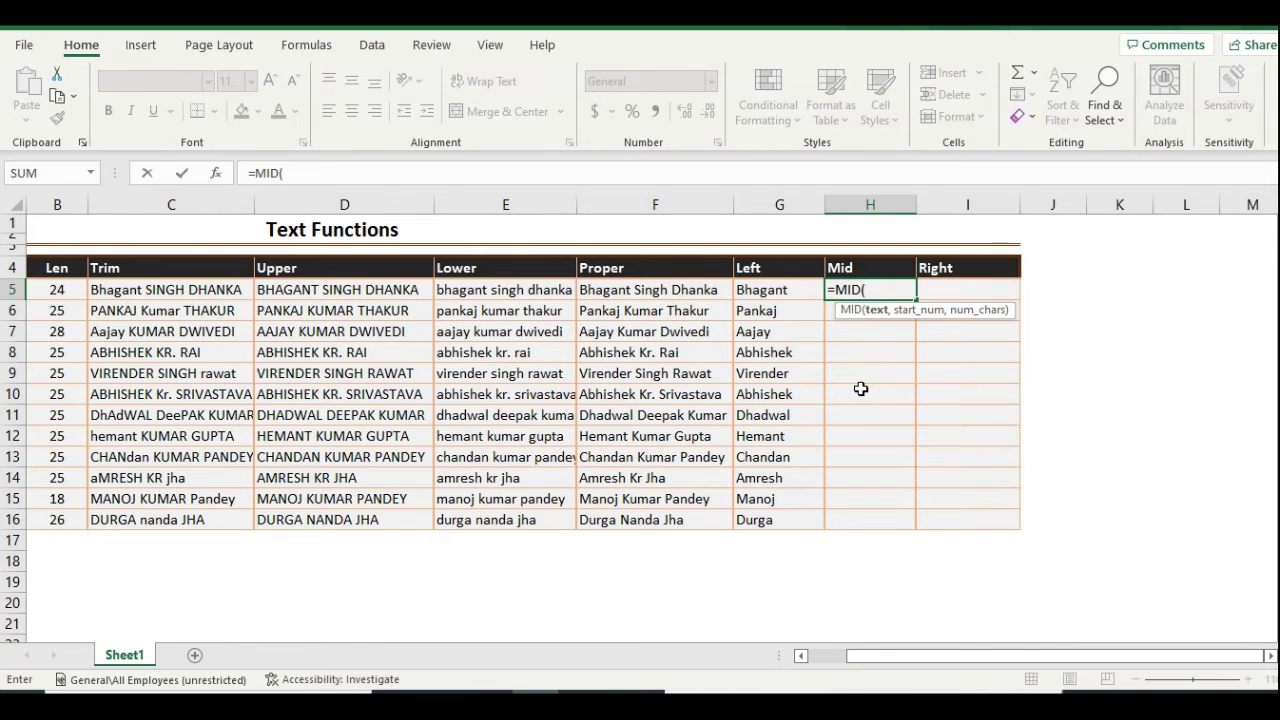
pyautogui.click(646, 290)
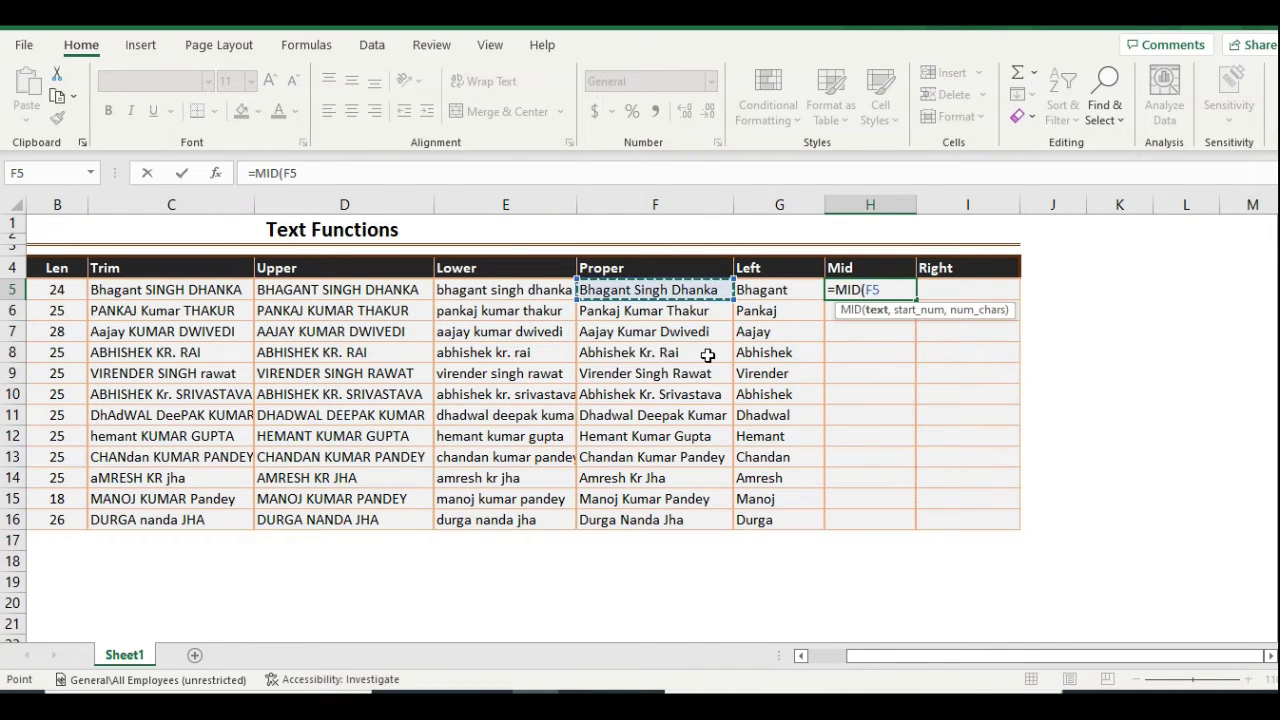
pyautogui.write(',')
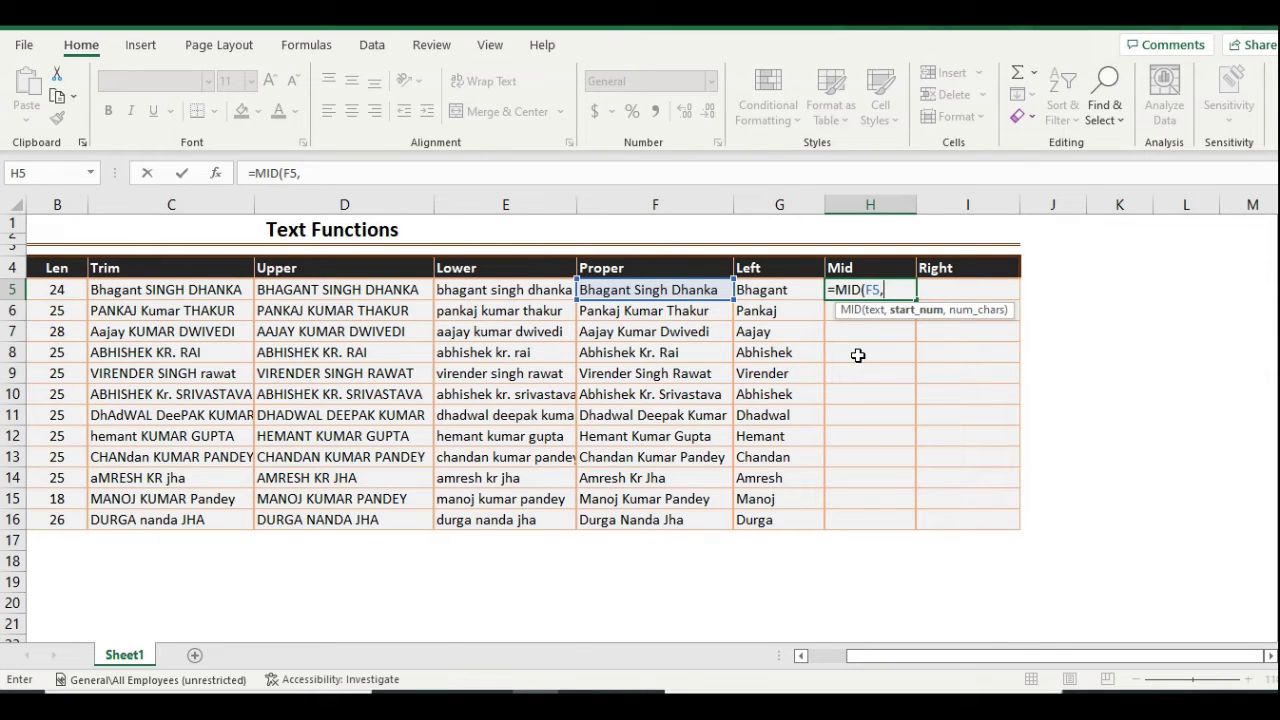
pyautogui.write('FIND(')
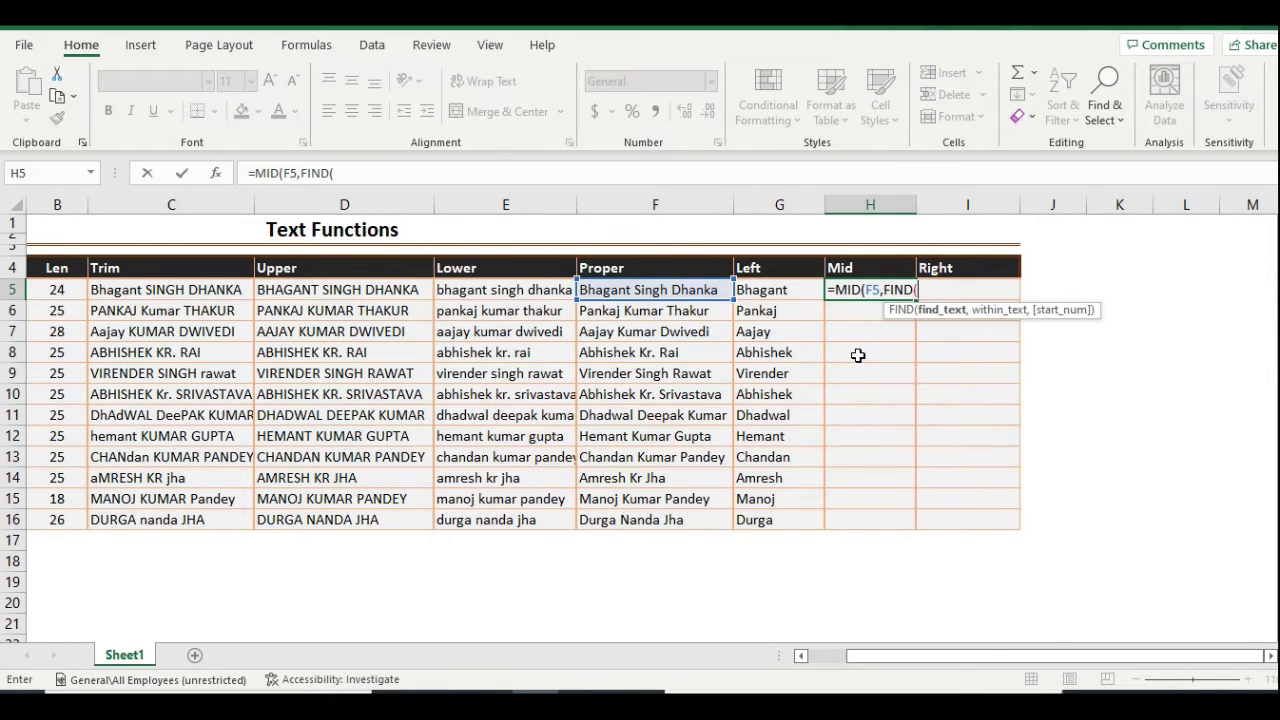
pyautogui.write('" ",')
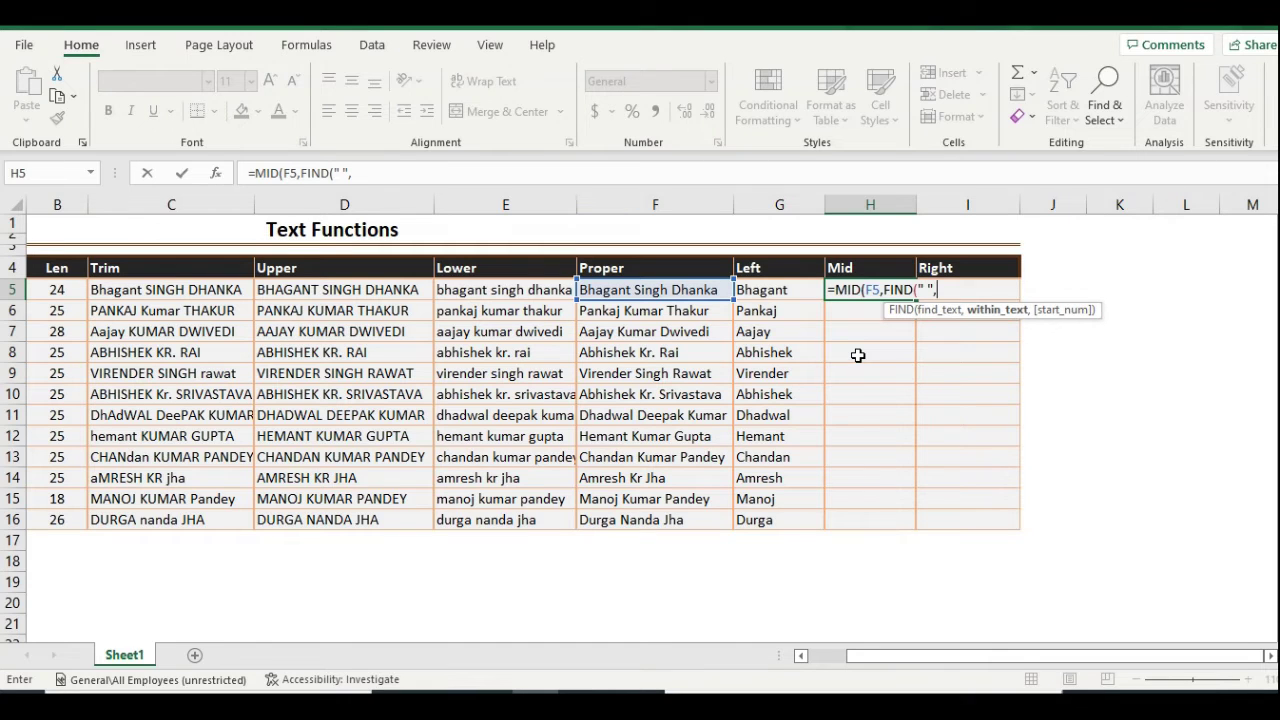
pyautogui.click(652, 290)
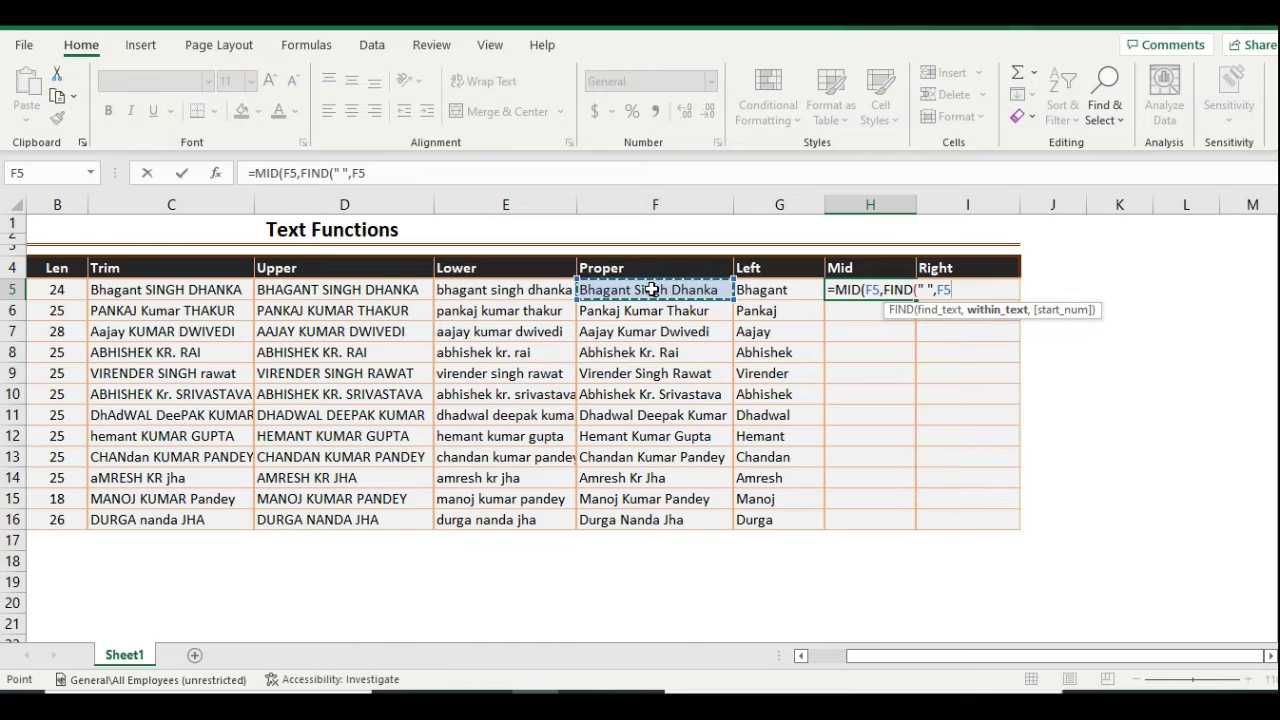
pyautogui.write(')+1')
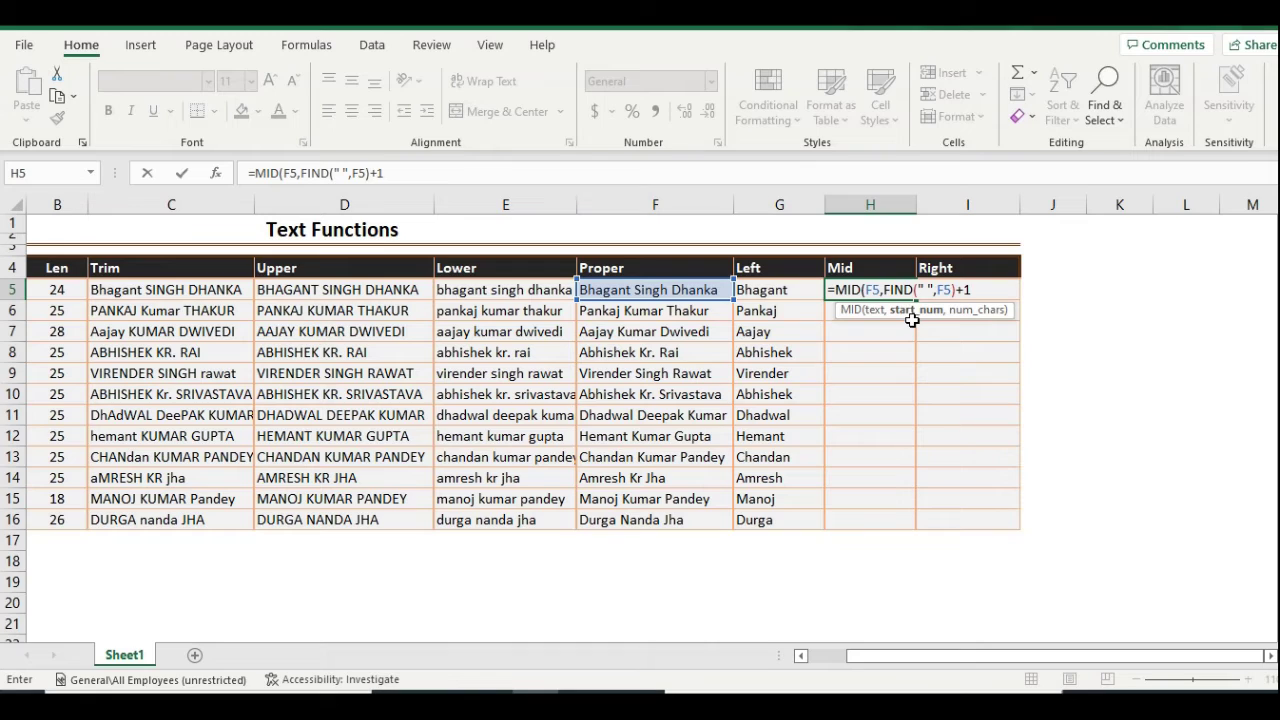
# Step: Add FIND(" ",F5,FIND(" ",F5)+2) to the MID formula's character-count argument to locate the second space
pyautogui.write(',')
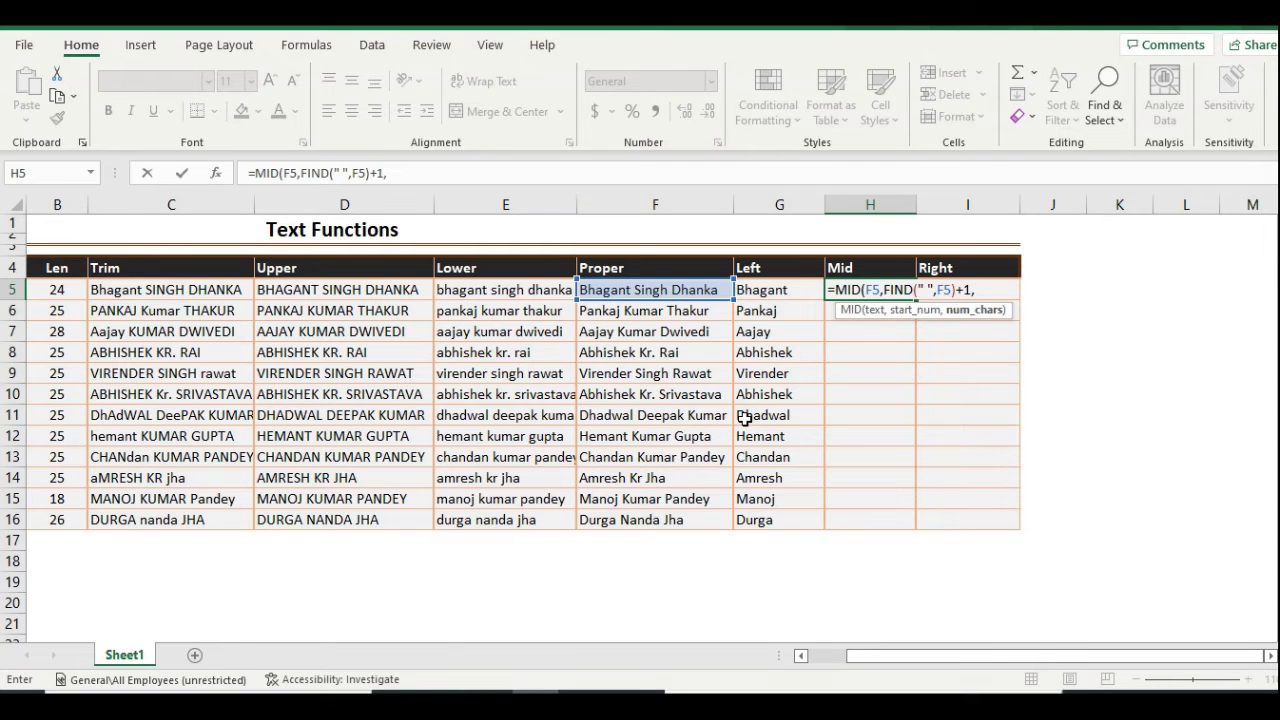
pyautogui.write('FIND(" ",')
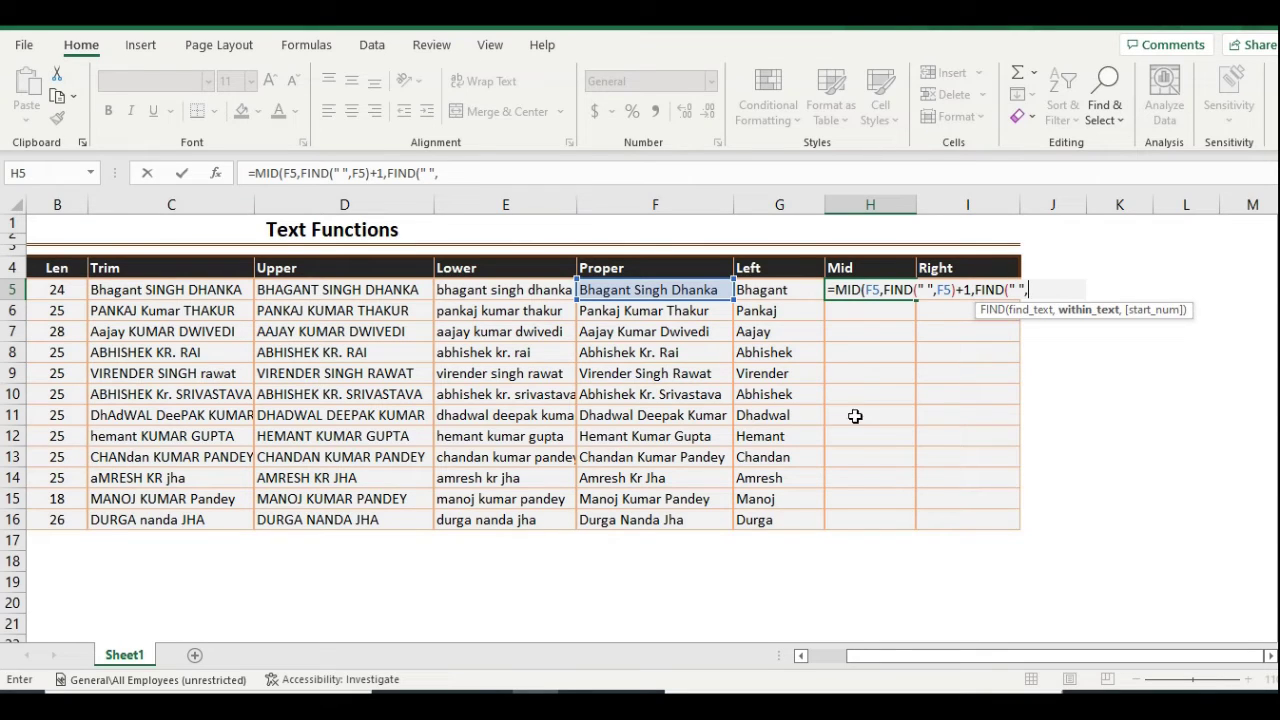
pyautogui.click(657, 290)
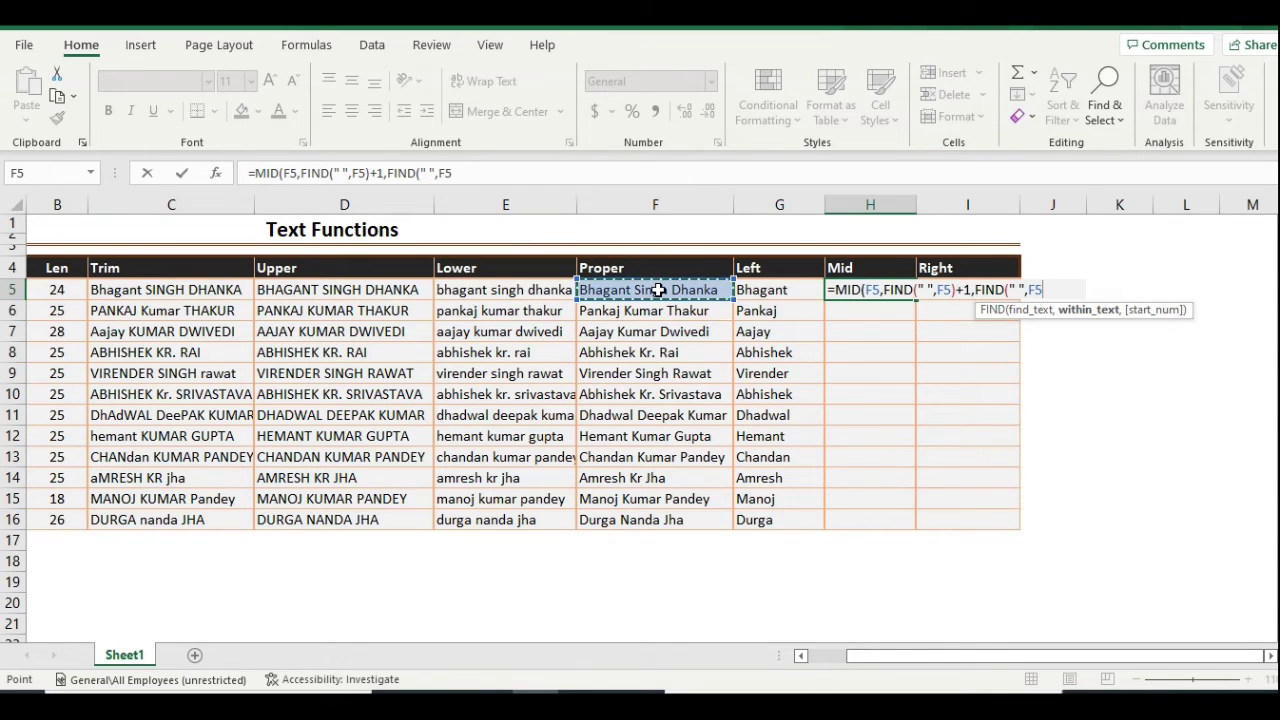
pyautogui.write(',FIND(')
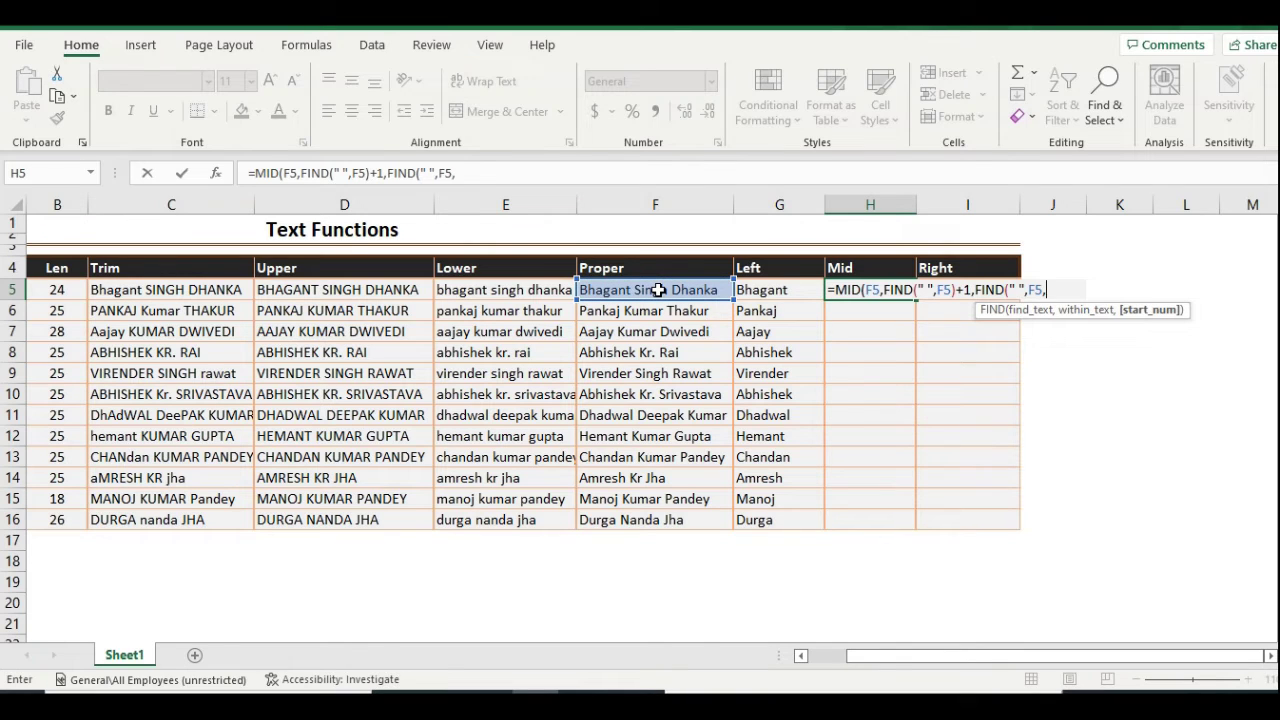
pyautogui.write('" ",')
pyautogui.click(663, 290)
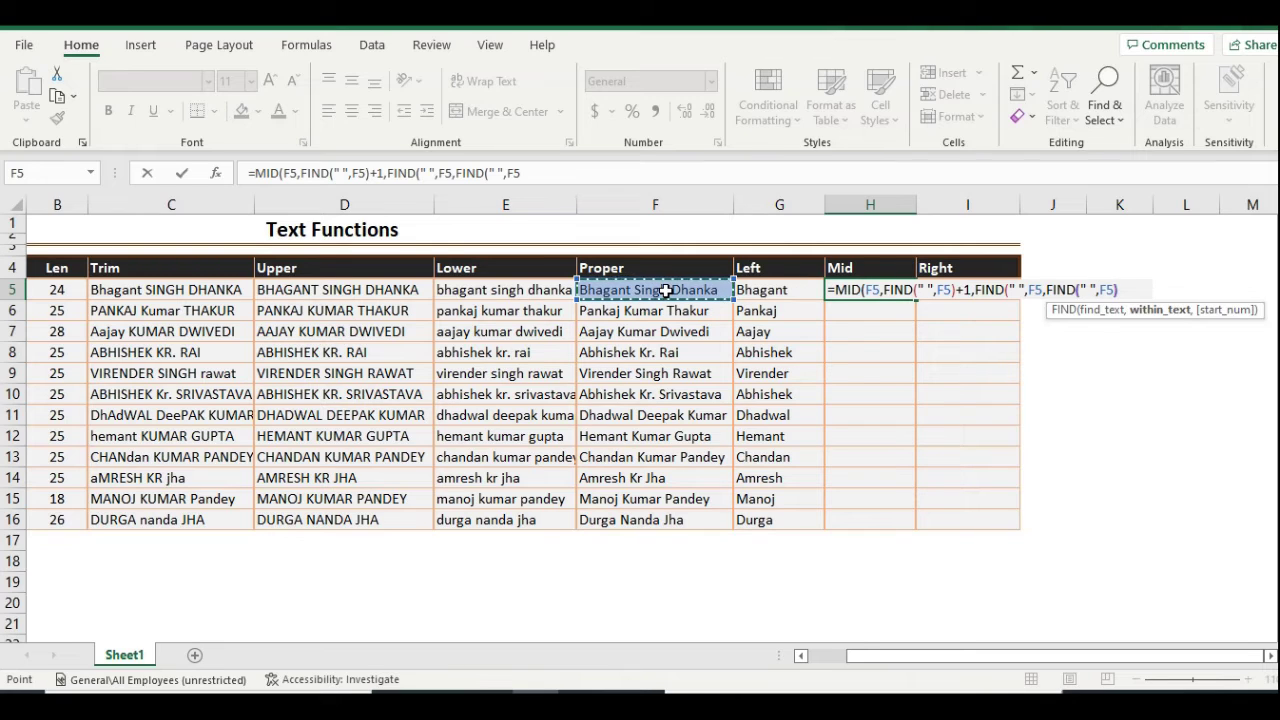
pyautogui.write(')+2')
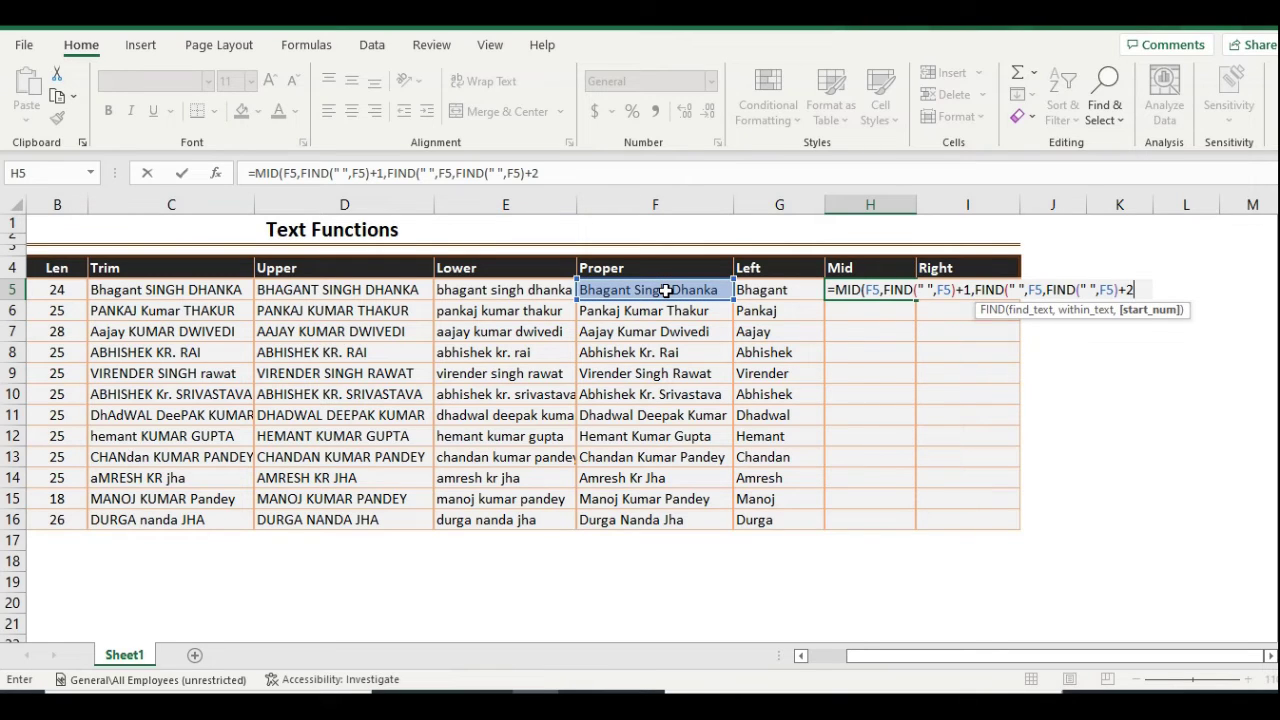
pyautogui.write(')')
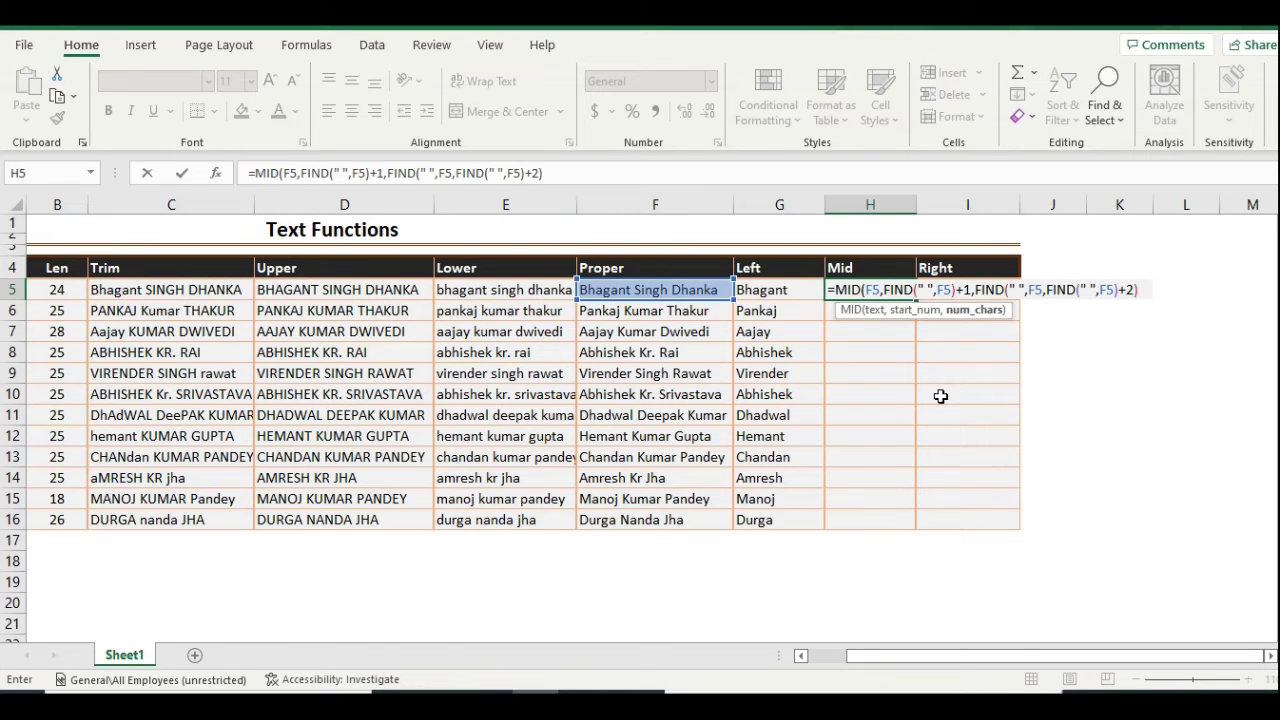
# Step: Subtract FIND(" ",F5) in the character count and enter the MID formula, accepting the closing-parenthesis correction
pyautogui.write('-FIND(')
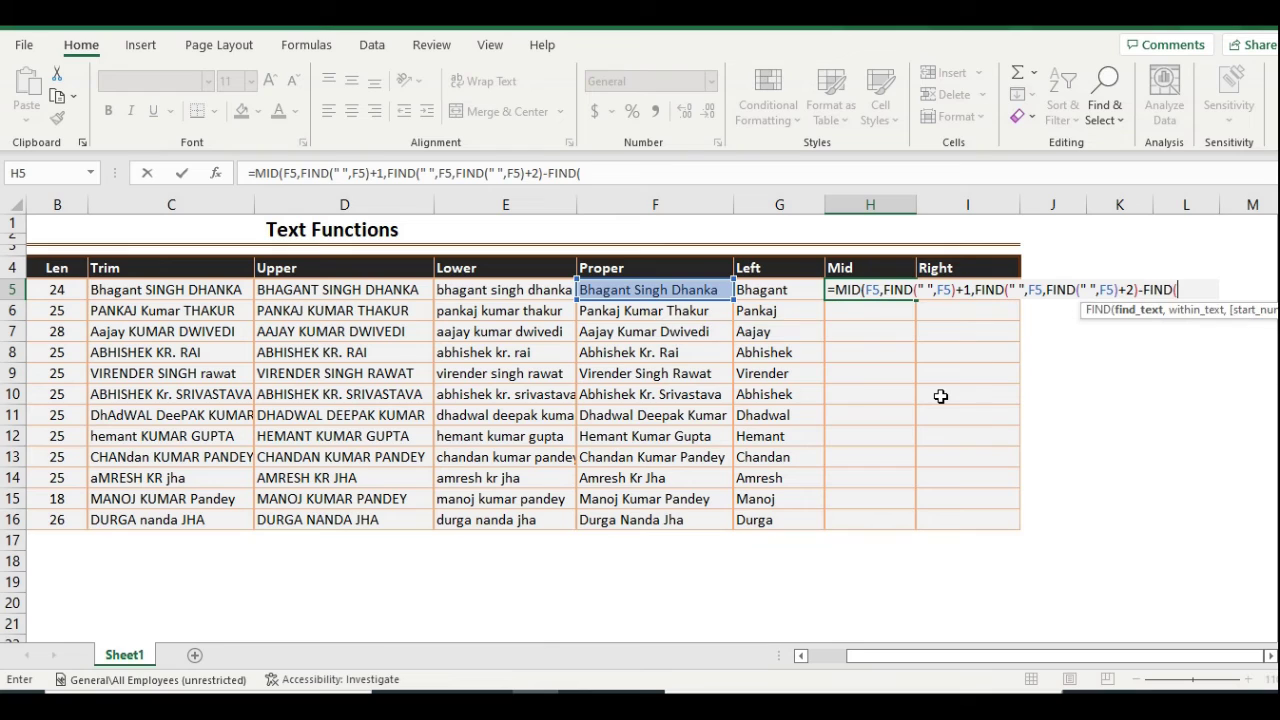
pyautogui.write('" ",')
pyautogui.click(676, 290)
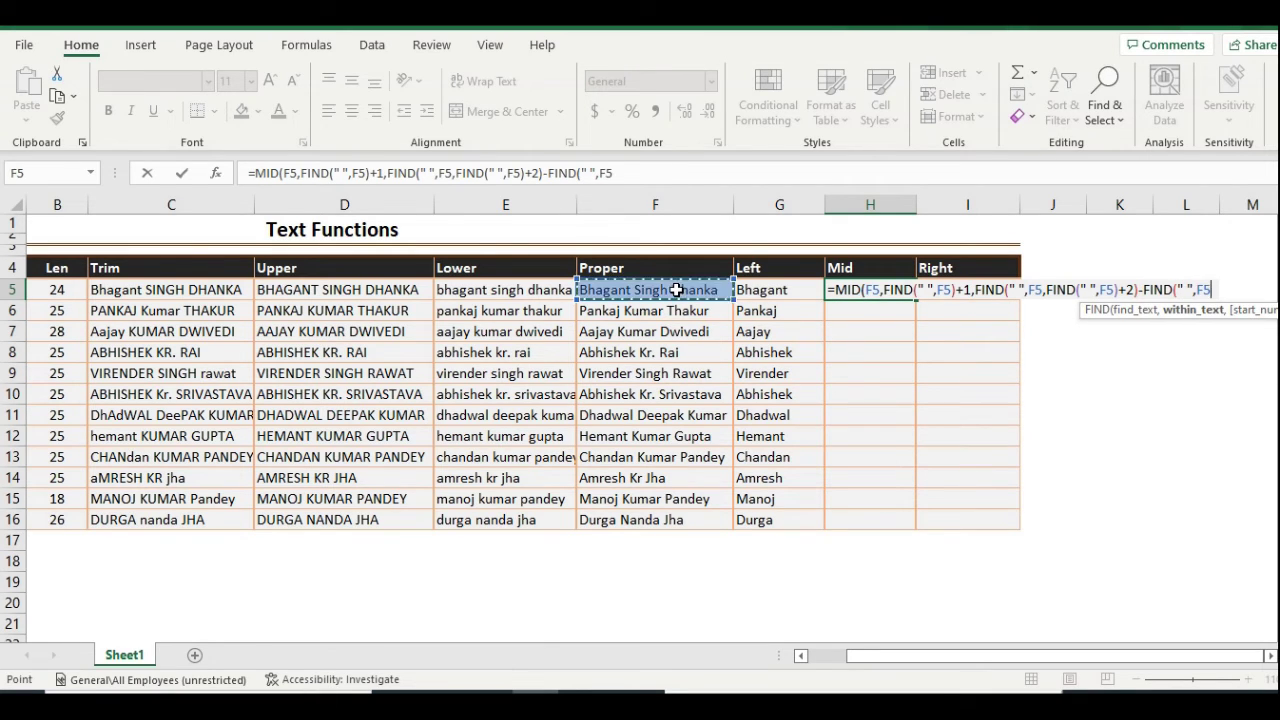
pyautogui.write(')')
pyautogui.press('Return')
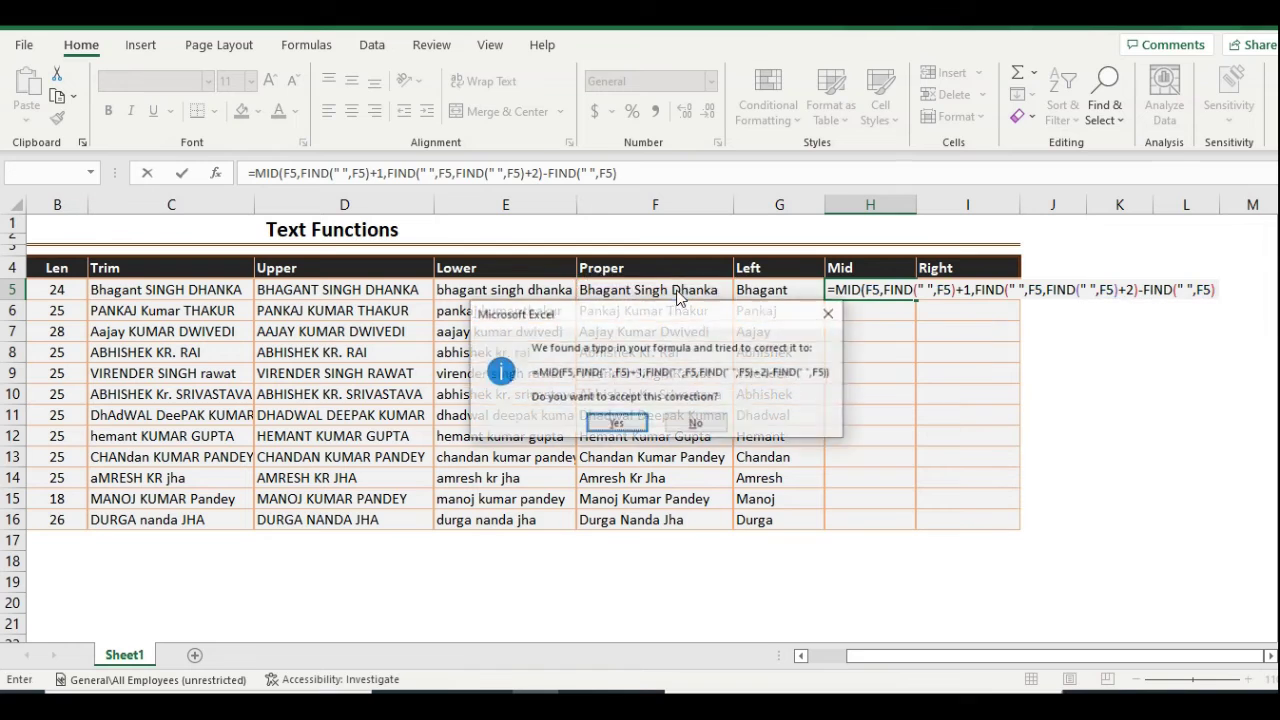
pyautogui.press('Return')
# Step: Fill the MID formula down the Mid column from H5 to H16 and review the extracted middle names
pyautogui.press('Left')
pyautogui.hotkey('ctrl', 'Down')
pyautogui.press('Right')
pyautogui.hotkey('ctrl', 'shift', 'Up')
pyautogui.hotkey('ctrl', 'd')
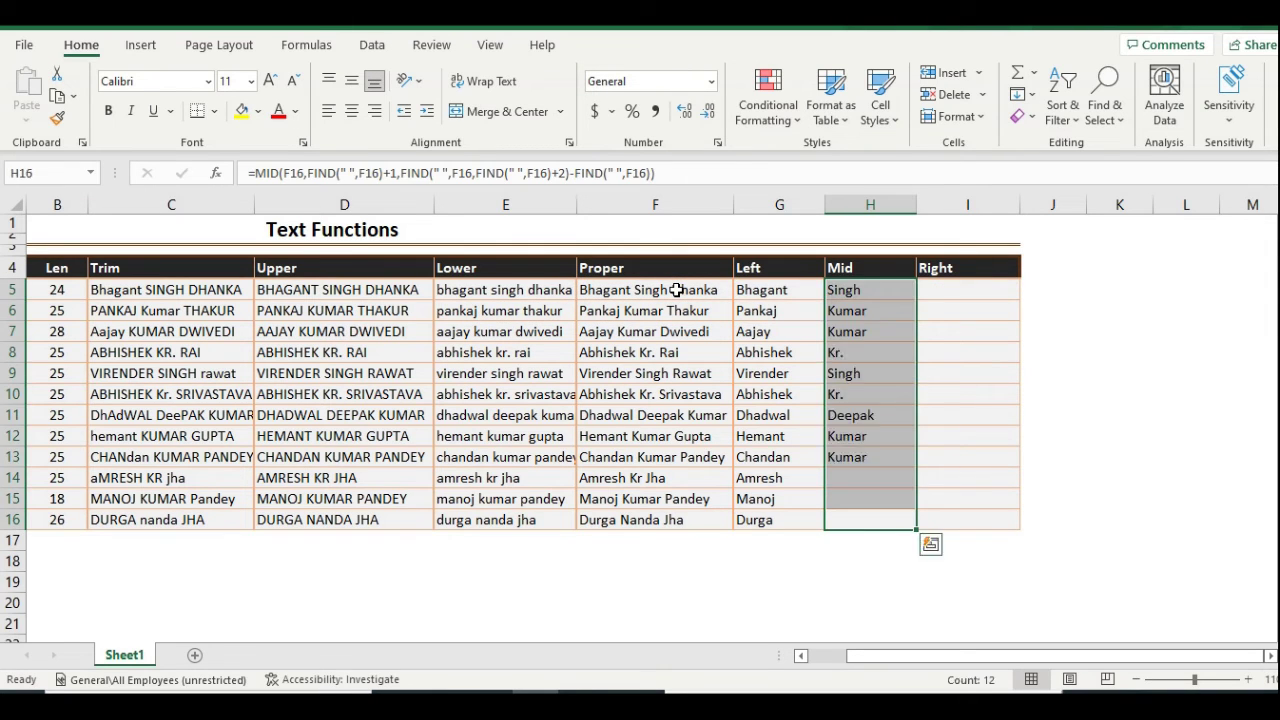
pyautogui.press('Down')
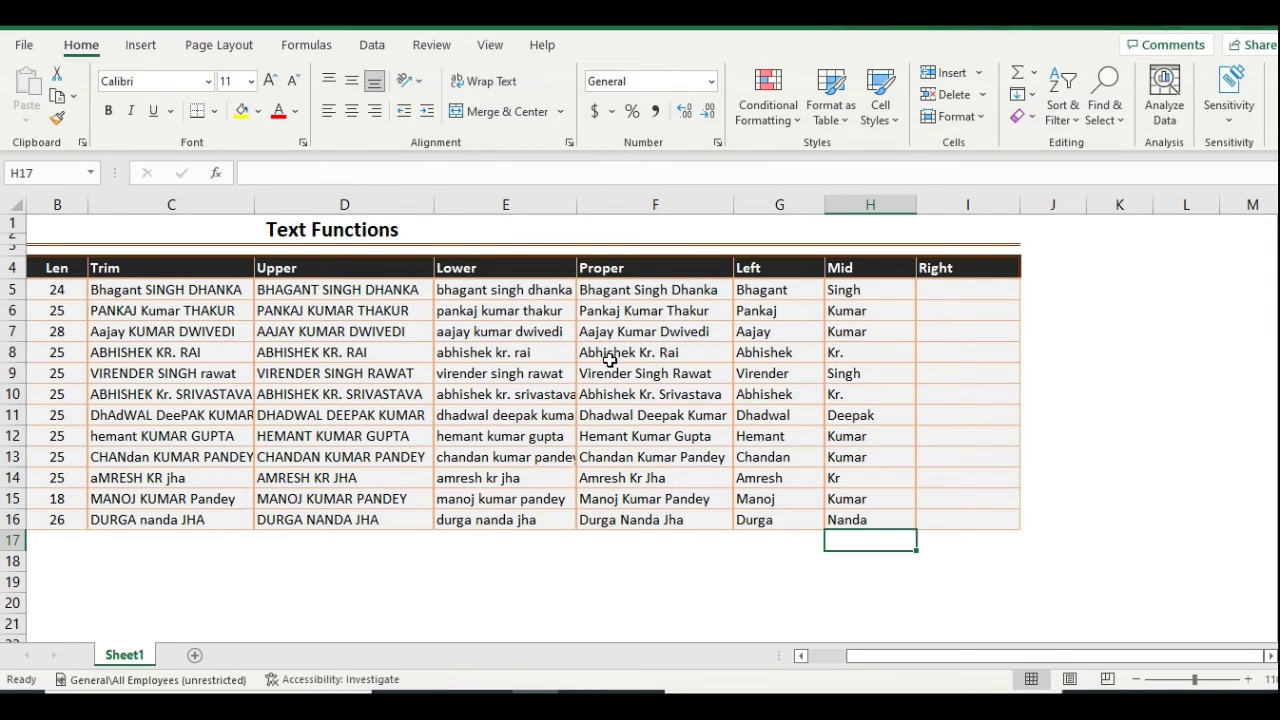
pyautogui.moveTo(845, 291); pyautogui.dragTo(855, 518)
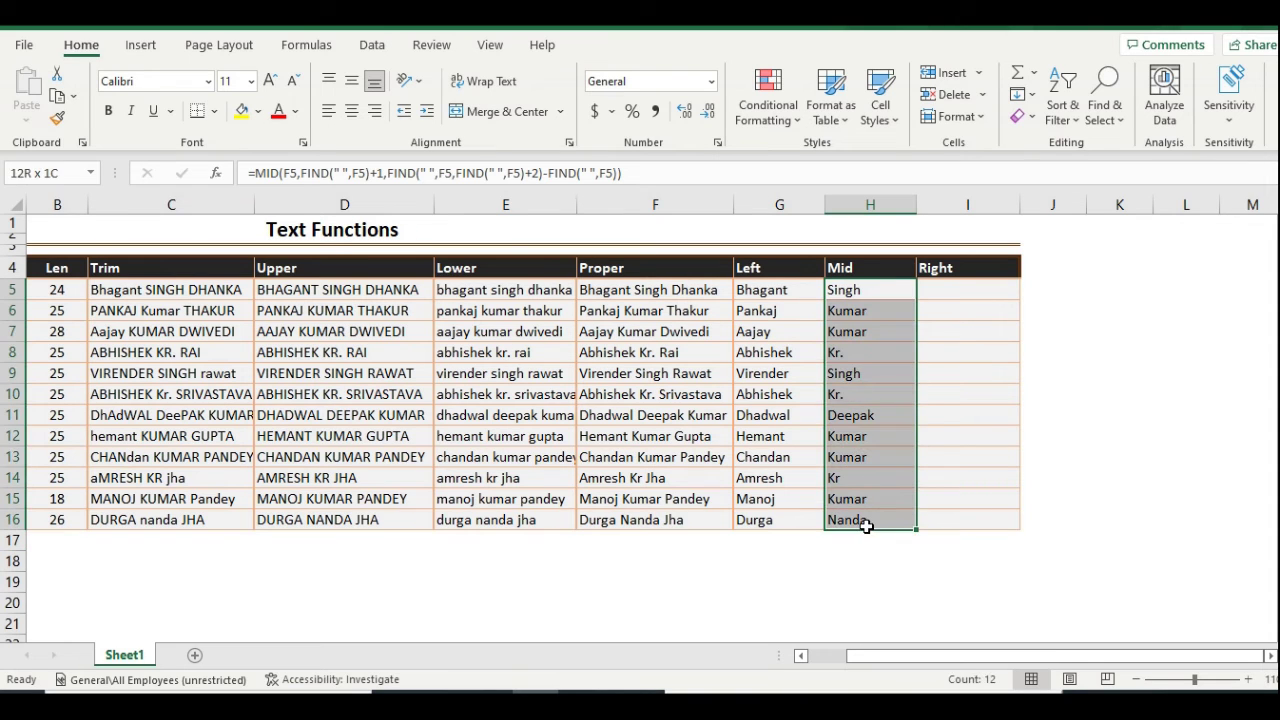
pyautogui.click(850, 286)
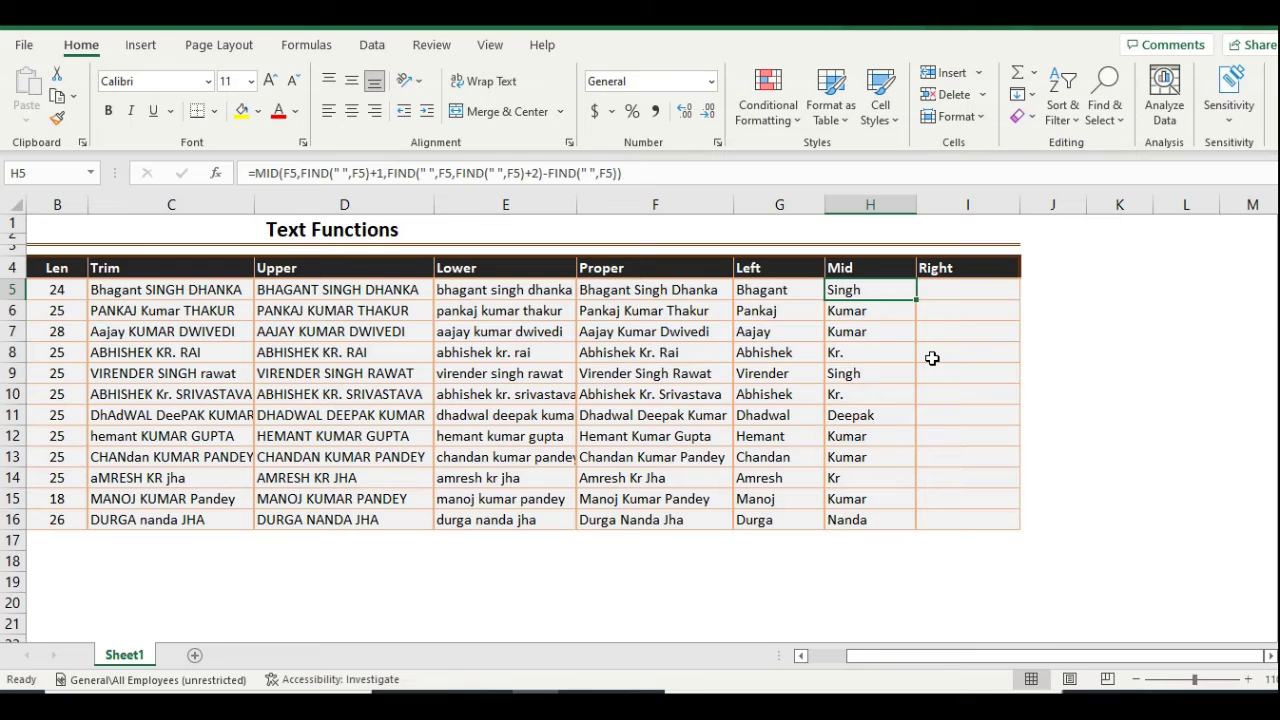
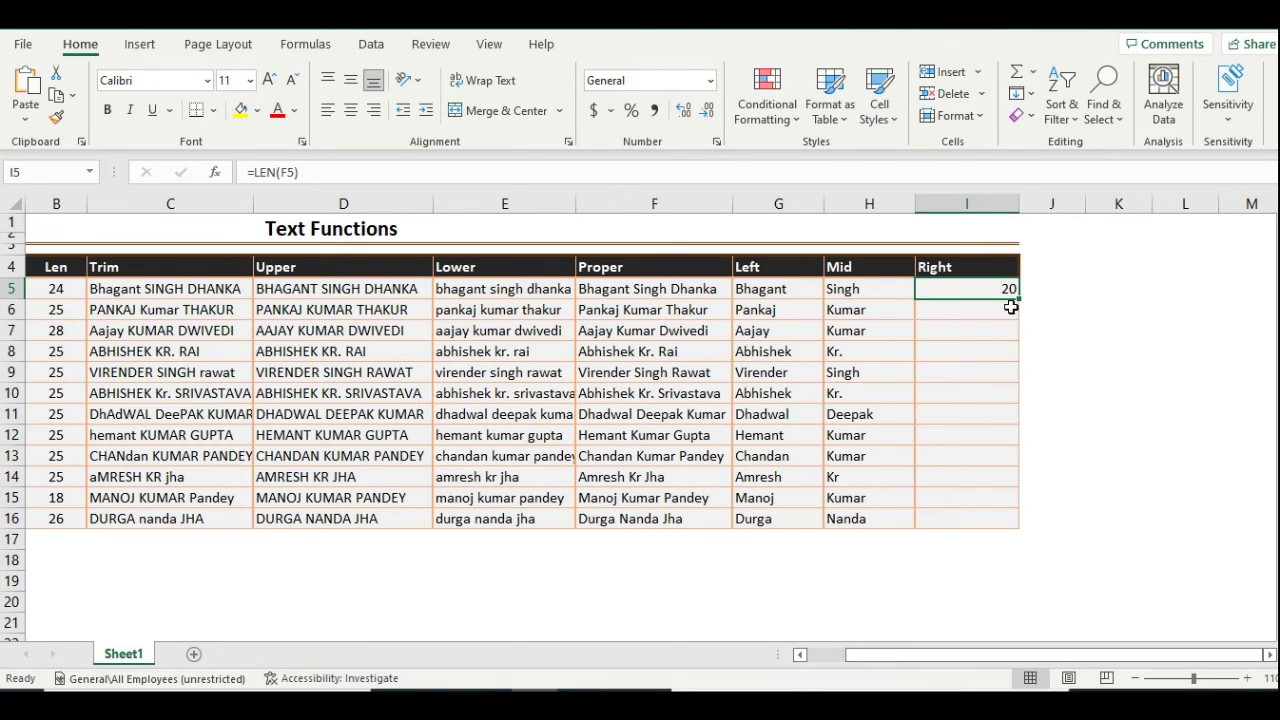
# Step: Start a FIND formula in J5 that looks for a space " " within F5
pyautogui.click(1040, 290)
pyautogui.write('=FIND(')
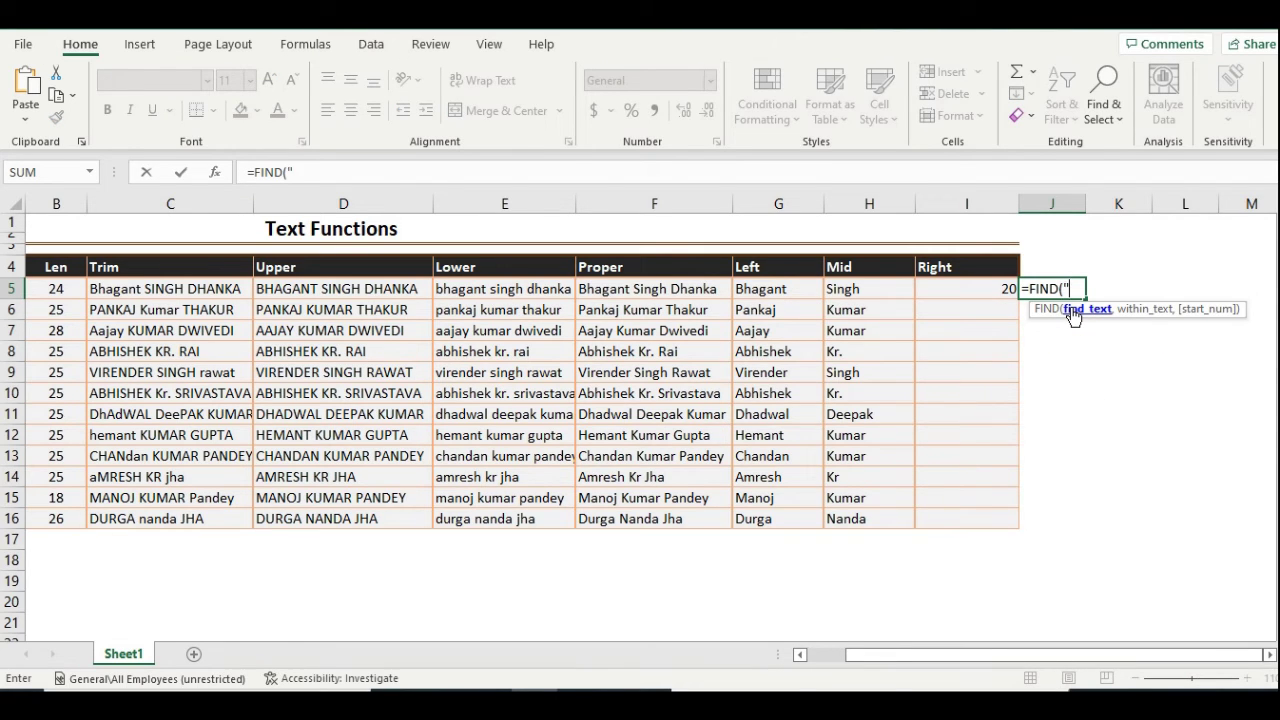
pyautogui.write('" ",')
pyautogui.press('Left')
pyautogui.press('Left')
pyautogui.press('Left')
pyautogui.press('Left')
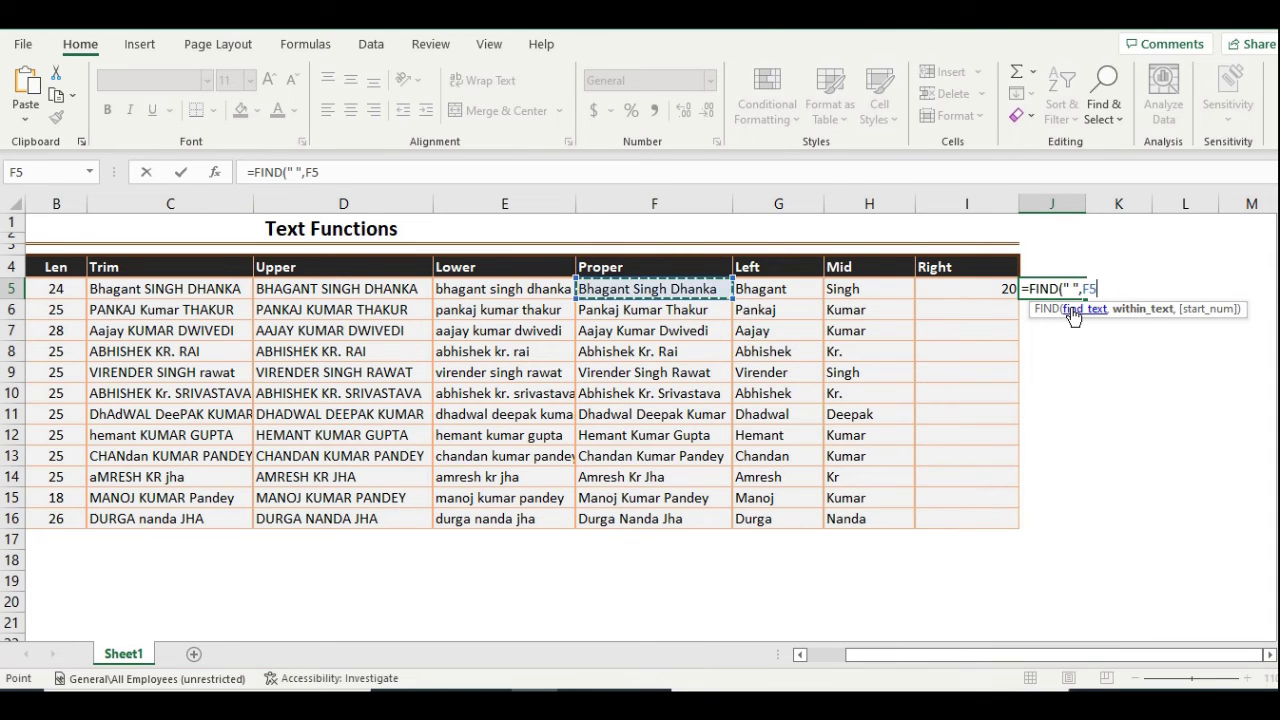
# Step: Complete the J5 formula with start number FIND(" ",F5)+2, giving =FIND(" ",F5,FIND(" ",F5)+2), and recheck it against F5
pyautogui.write(',FIND(')
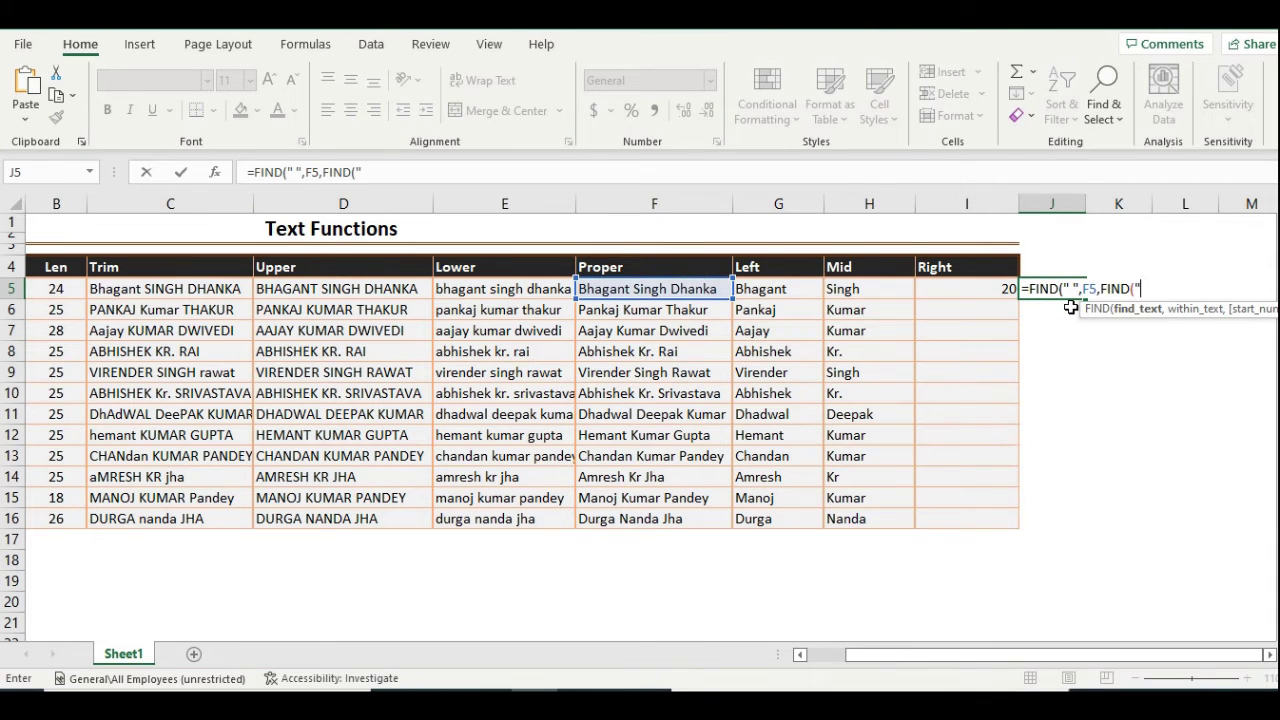
pyautogui.write('" ",')
pyautogui.press('Left')
pyautogui.press('Left')
pyautogui.press('Left')
pyautogui.press('Left')
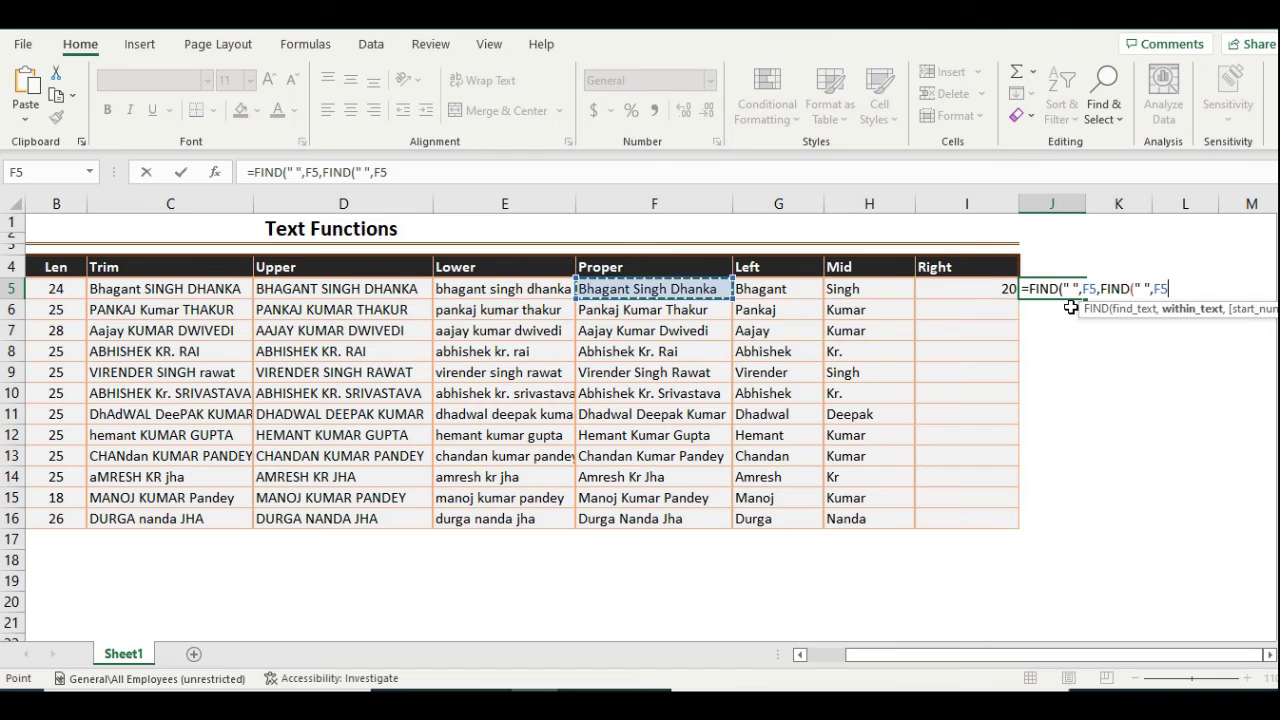
pyautogui.write(')+1)')
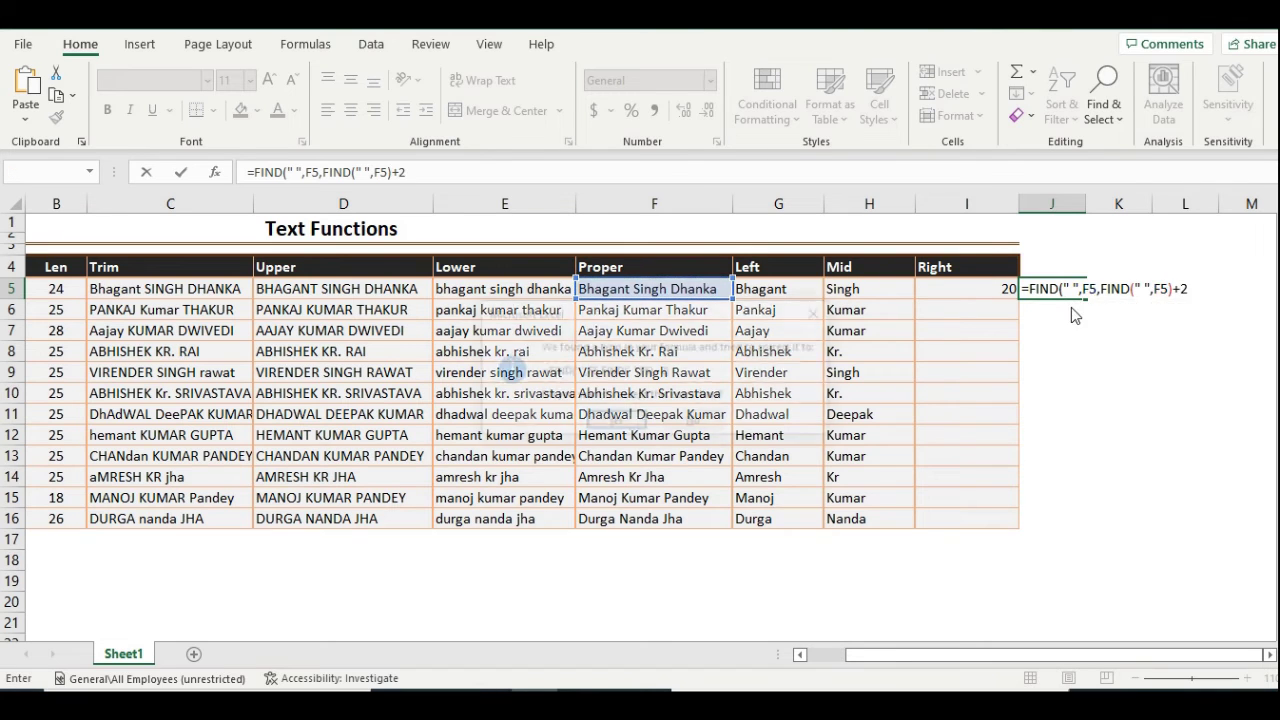
pyautogui.press('Return')
pyautogui.click(1070, 290)
pyautogui.click(1105, 372)
pyautogui.click(1068, 292)
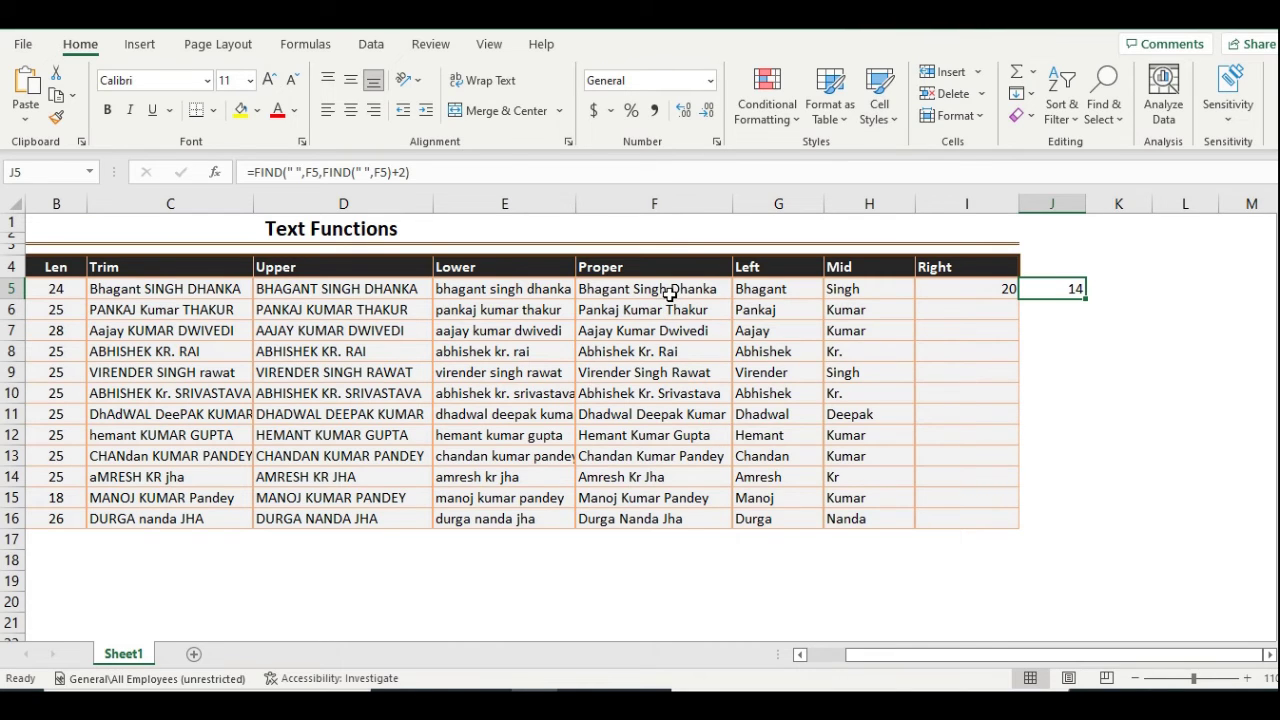
# Step: Enter =I5-J5 in K5 to subtract the second space's position from the name's length
pyautogui.click(1100, 289)
pyautogui.write('=')
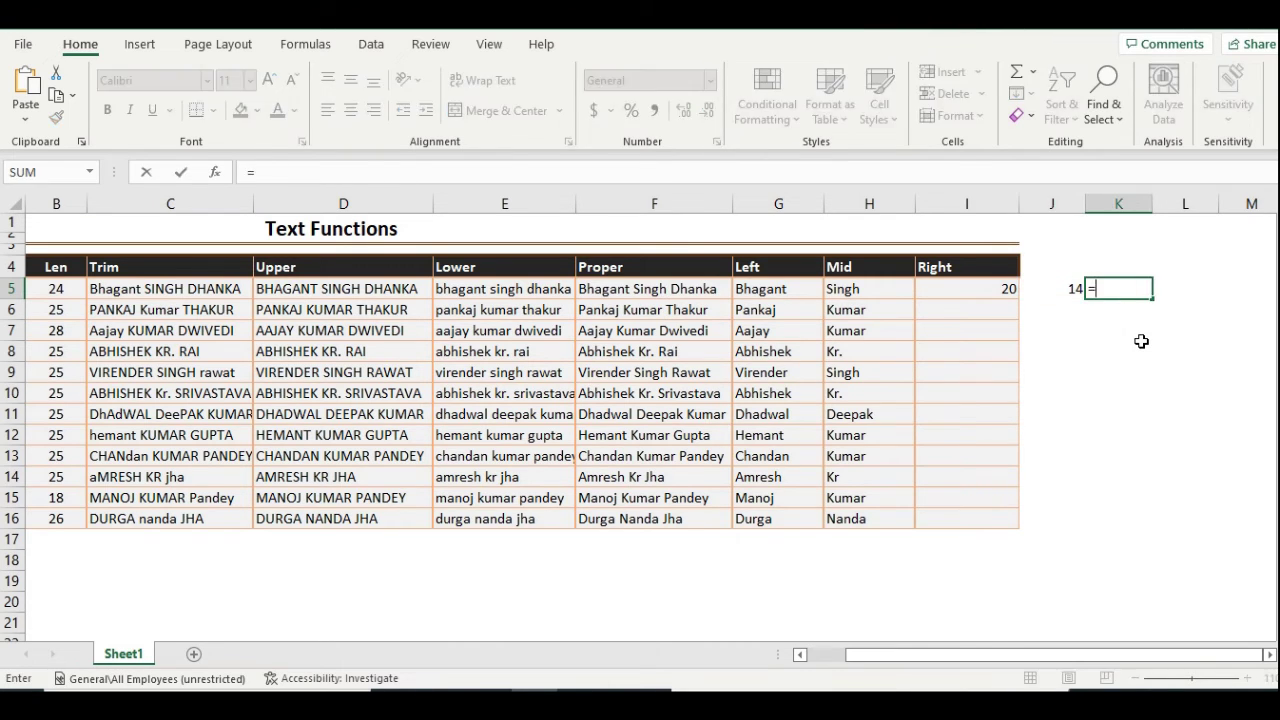
pyautogui.press('Left')
pyautogui.press('Left')
pyautogui.write('-')
pyautogui.press('Left')
pyautogui.press('Return')
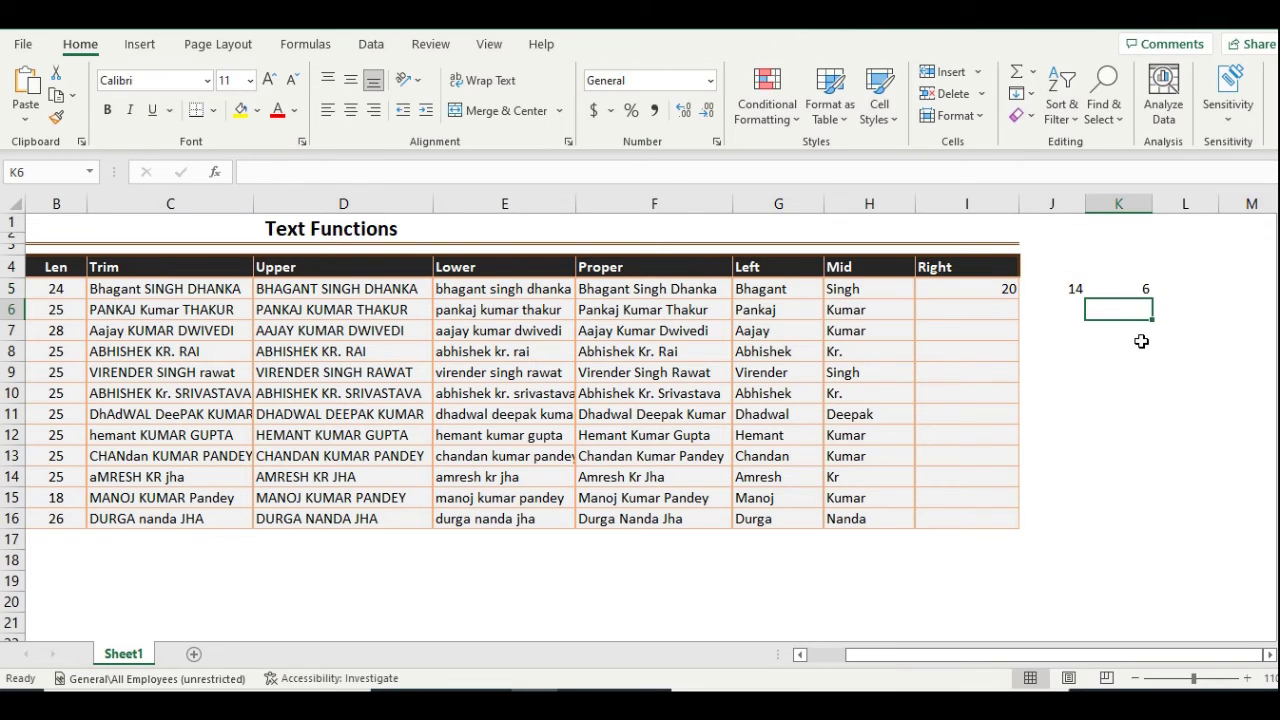
pyautogui.press('Up')
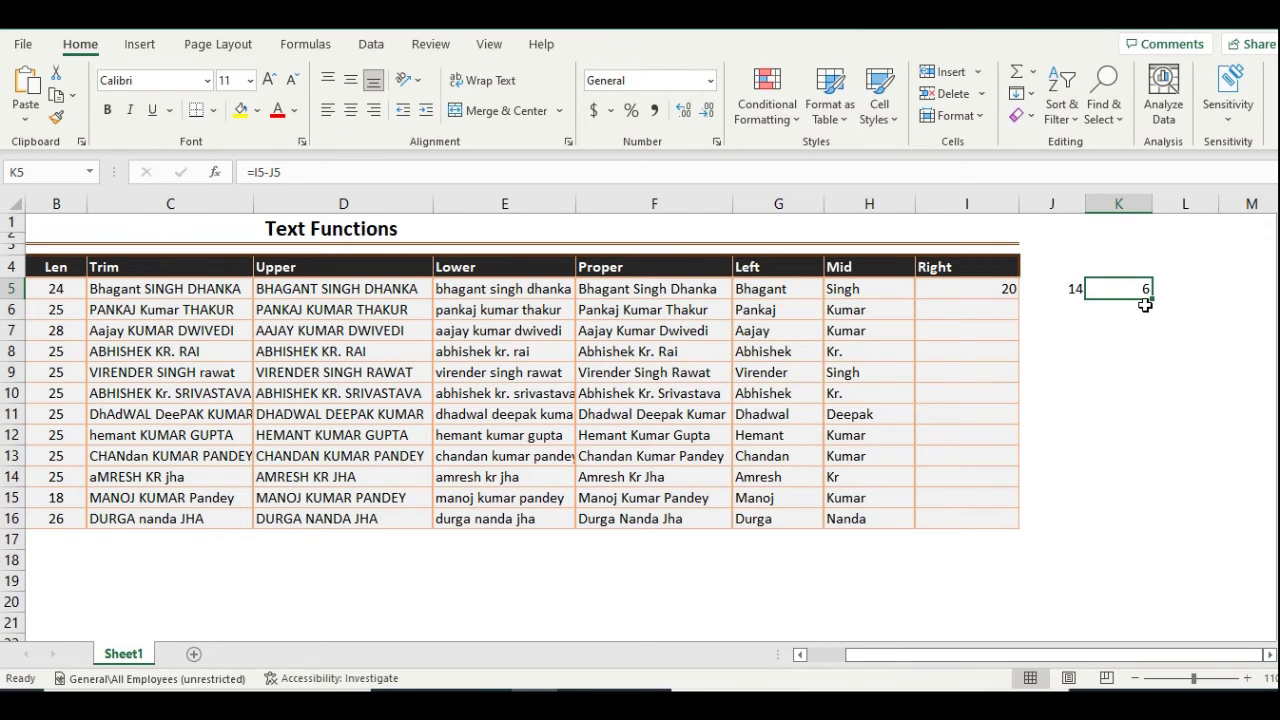
# Step: Fill the helper formulas in I5:K5 down through row 16 for all the names
pyautogui.click(678, 330)
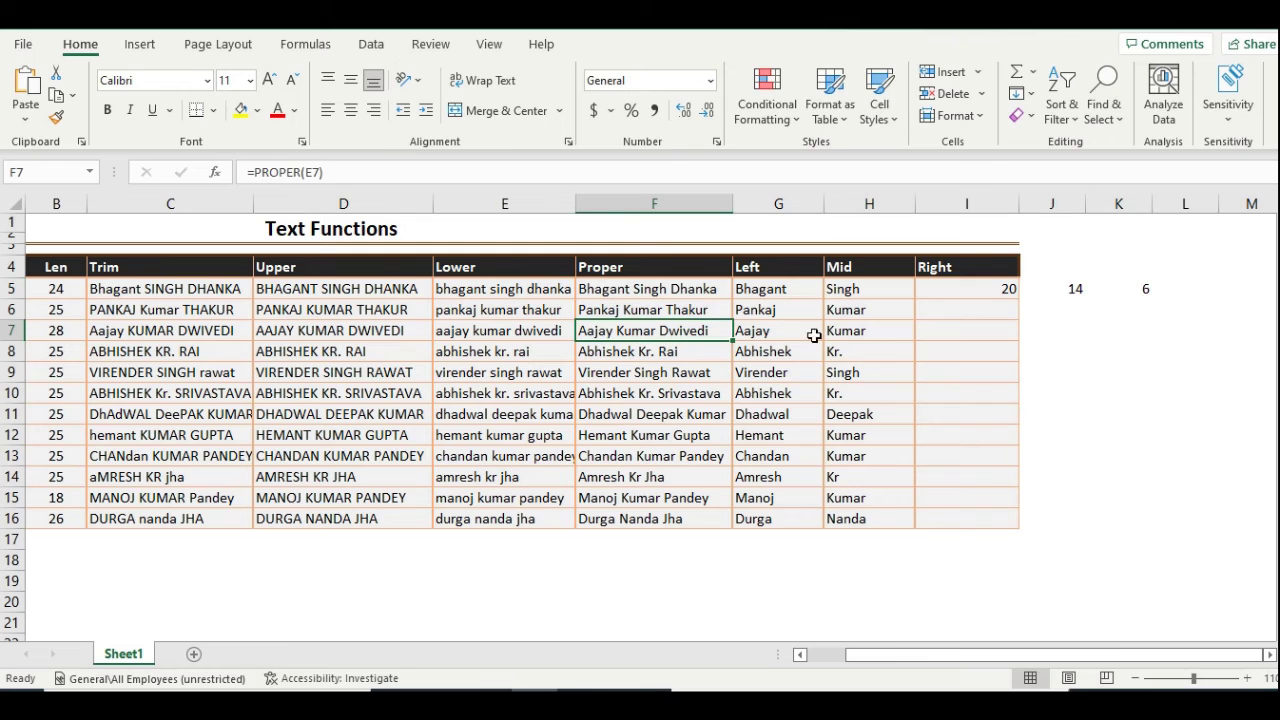
pyautogui.click(858, 329)
pyautogui.hotkey('ctrl', 'Down')
pyautogui.press('Right')
pyautogui.hotkey('ctrl', 'shift', 'Up')
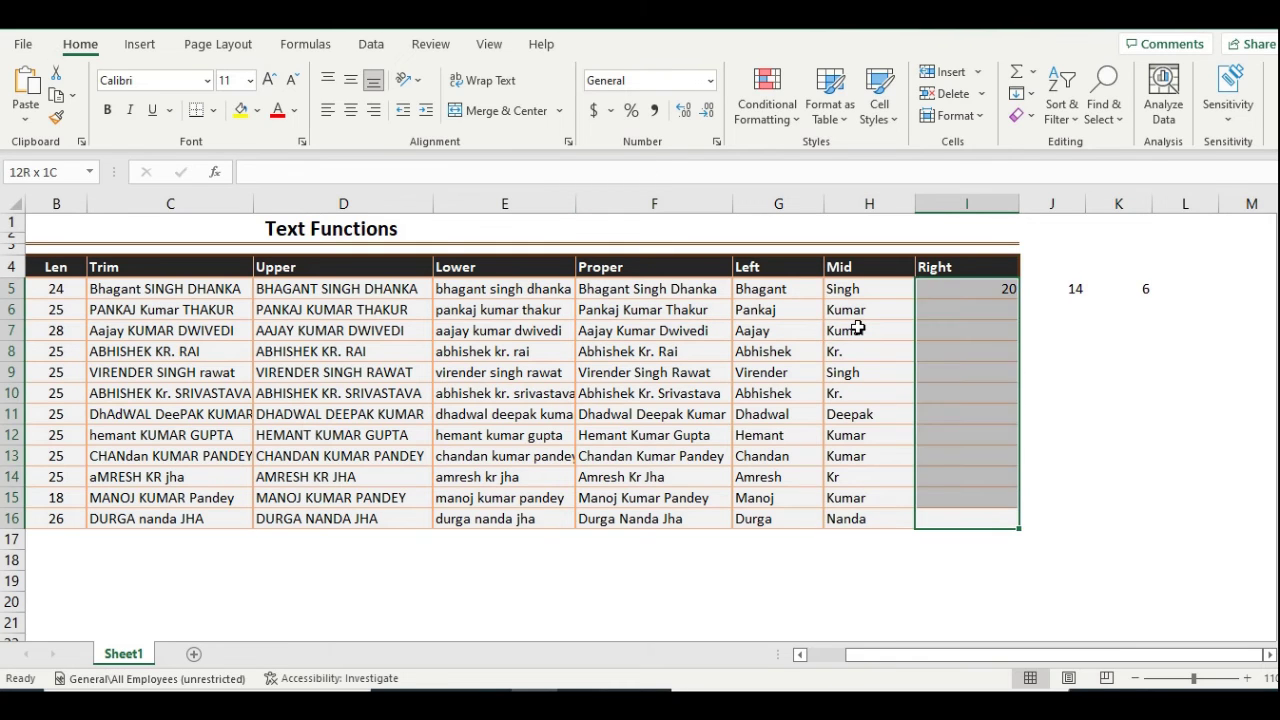
pyautogui.hotkey('shift', 'Right')
pyautogui.hotkey('shift', 'Right')
pyautogui.hotkey('ctrl', 'd')
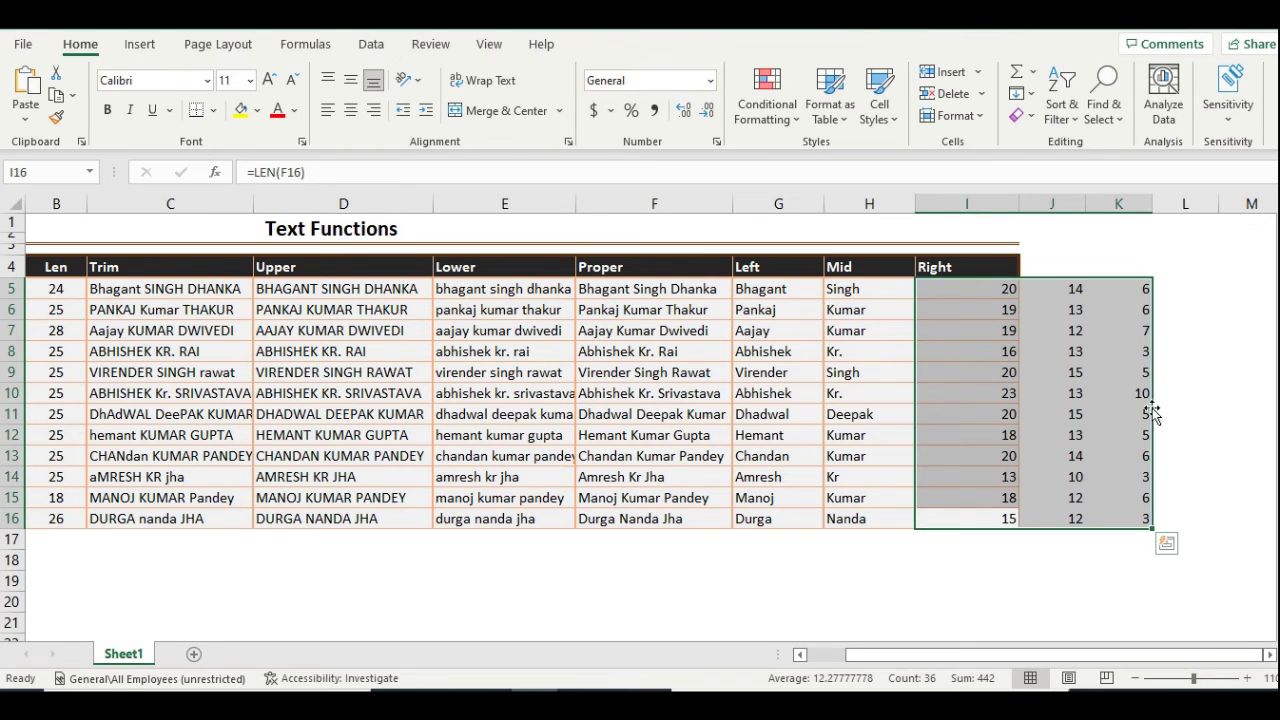
# Step: Clear the helper formulas from I5:K16
pyautogui.moveTo(996, 289); pyautogui.dragTo(995, 290)
pyautogui.hotkey('ctrl', 'shift', 'Right')
pyautogui.hotkey('ctrl', 'shift', 'Down')
pyautogui.press('Delete')
# Step: Start a RIGHT formula in I5 on F5, with LEN(F5) beginning the number-of-characters argument
pyautogui.click(995, 290)
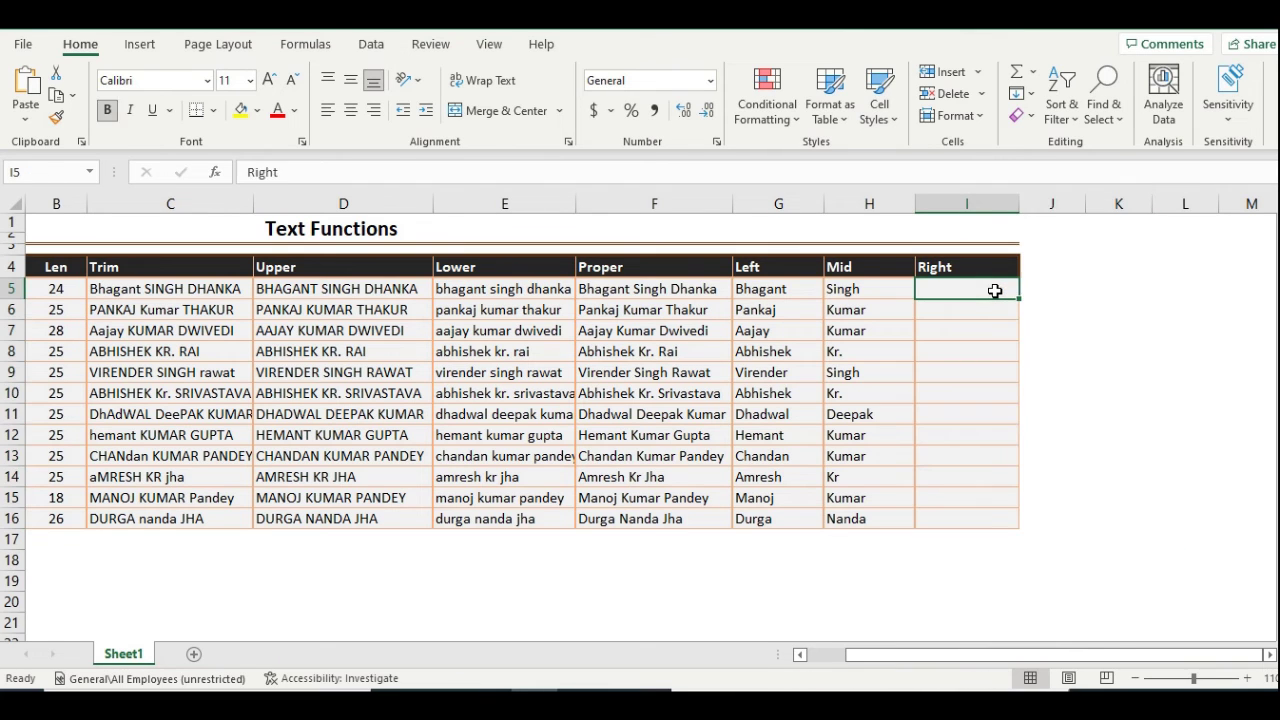
pyautogui.write('=rig')
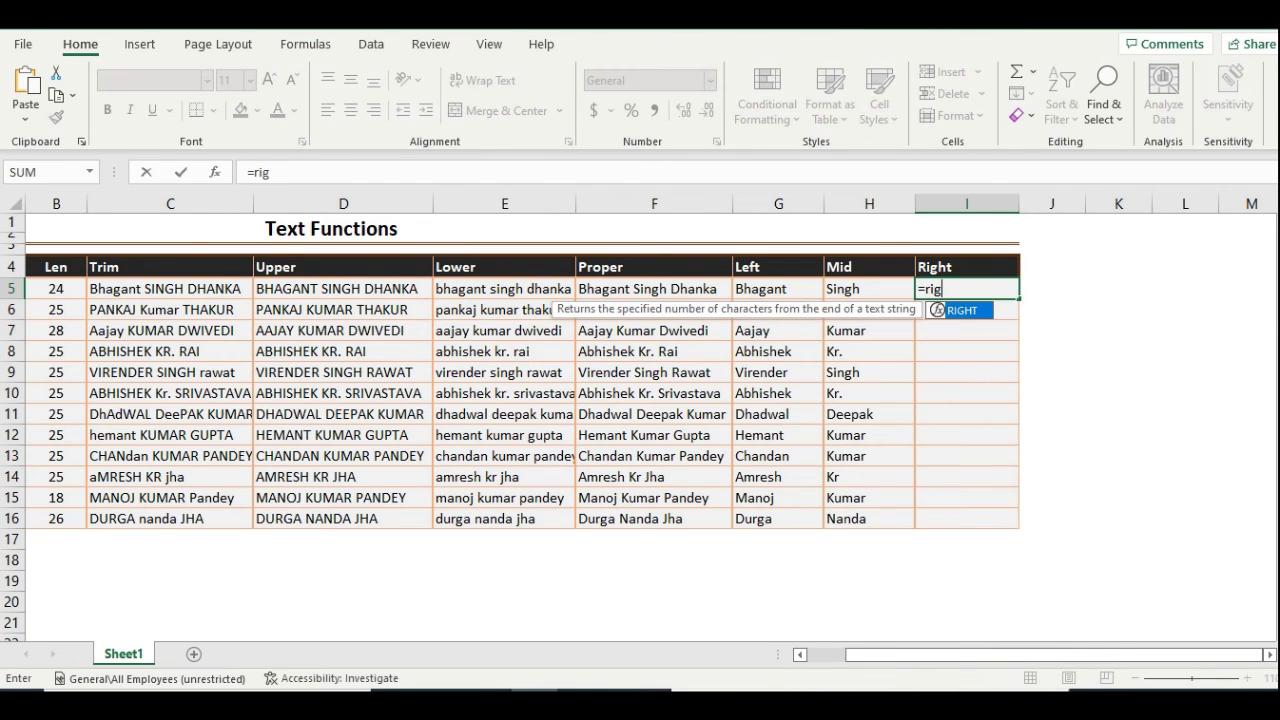
pyautogui.press('Tab')
pyautogui.press('Left')
pyautogui.press('Left')
pyautogui.press('Left')
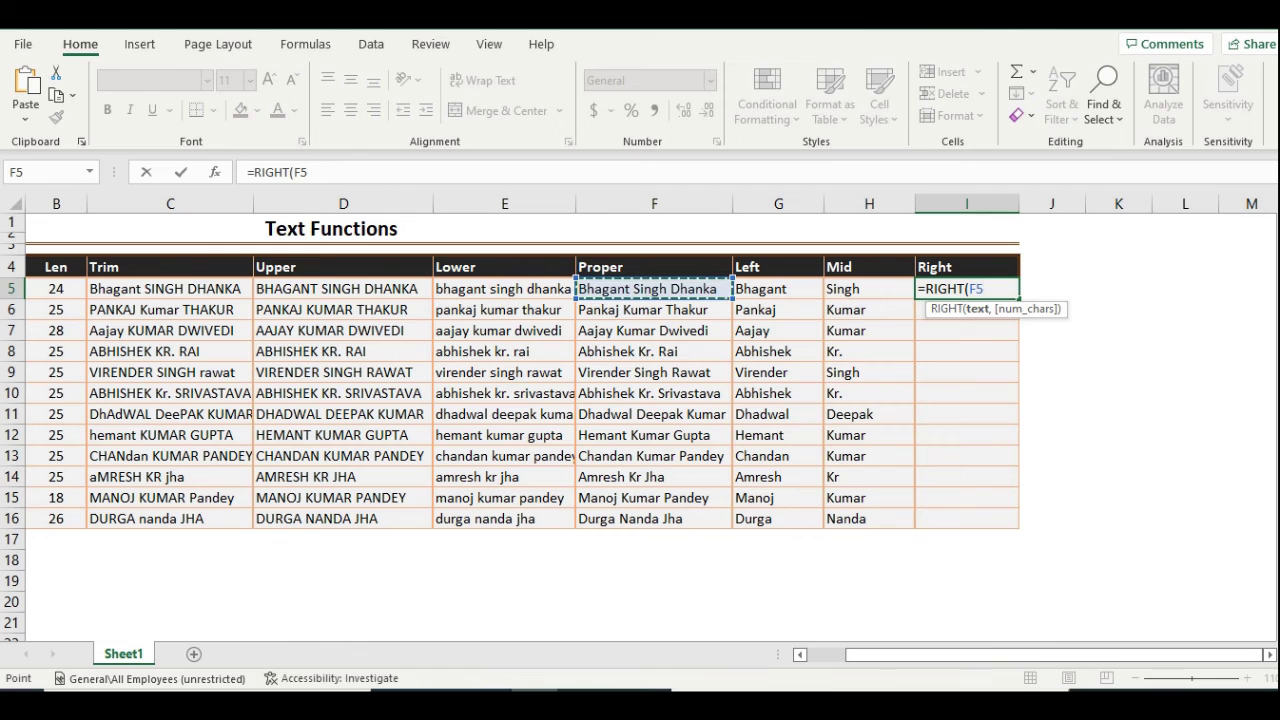
pyautogui.write(',len')
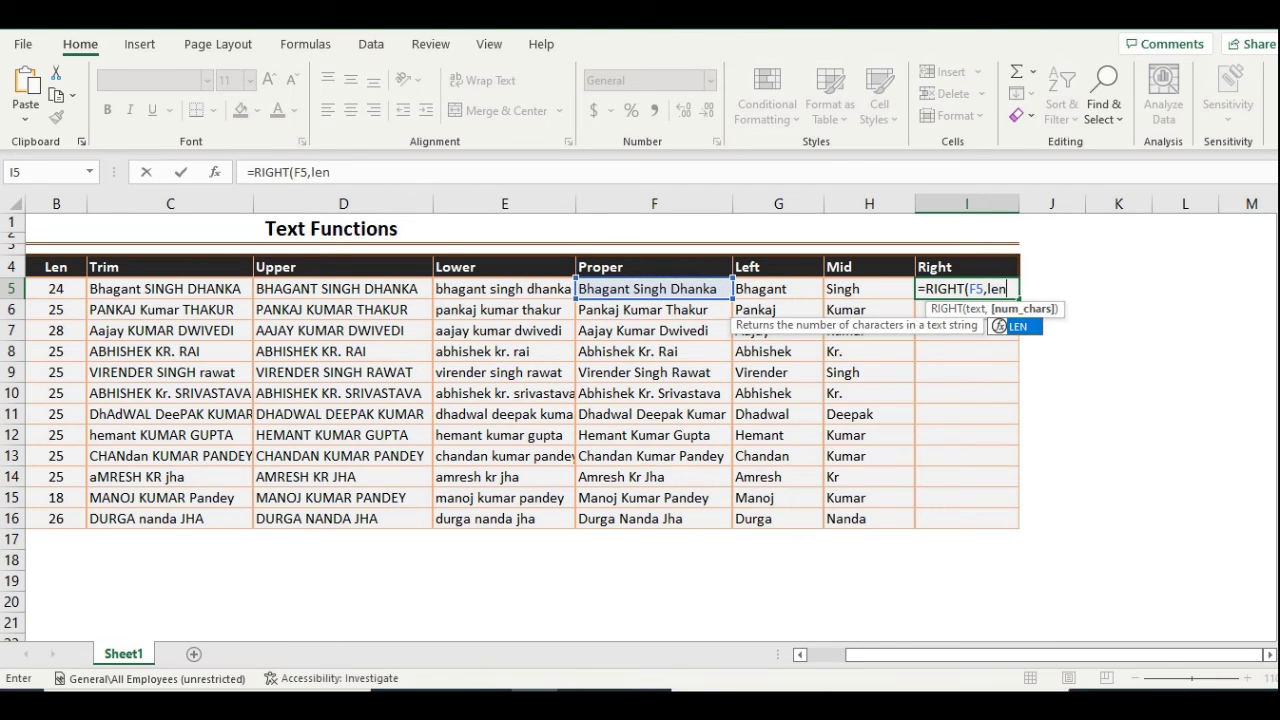
pyautogui.press('Tab')
pyautogui.press('Left')
pyautogui.press('Left')
pyautogui.press('Left')
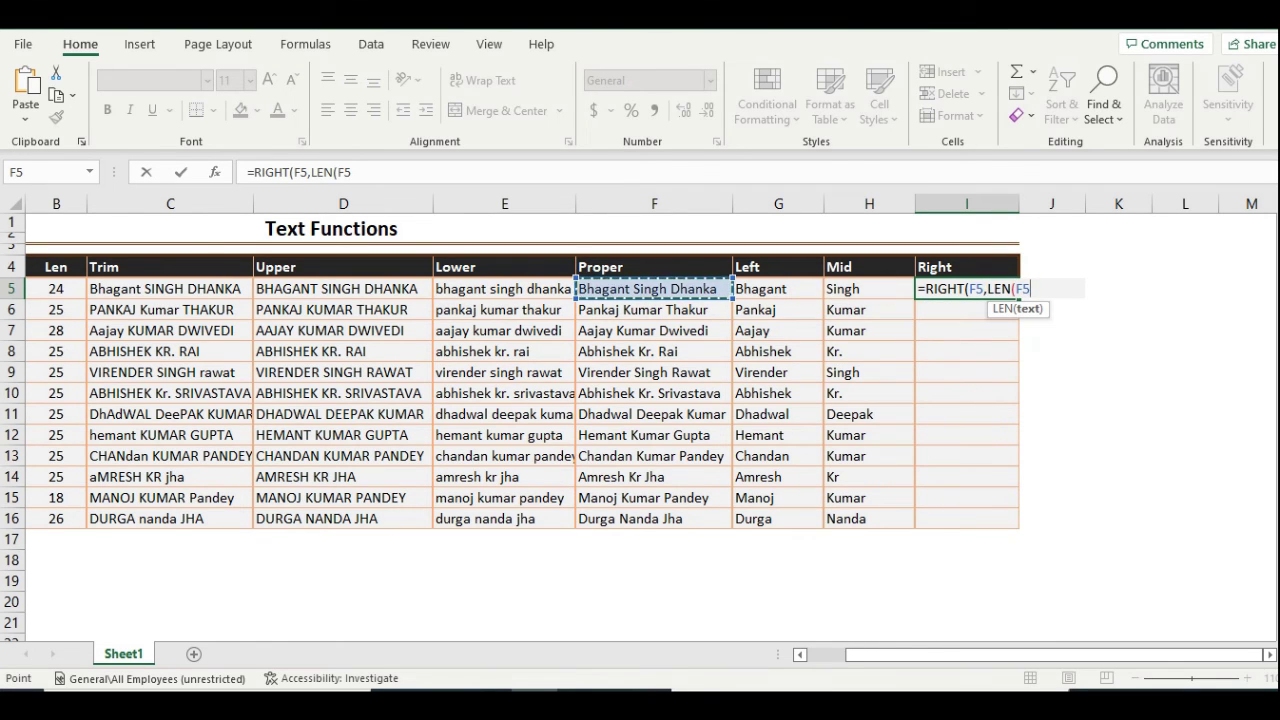
pyautogui.write(')')
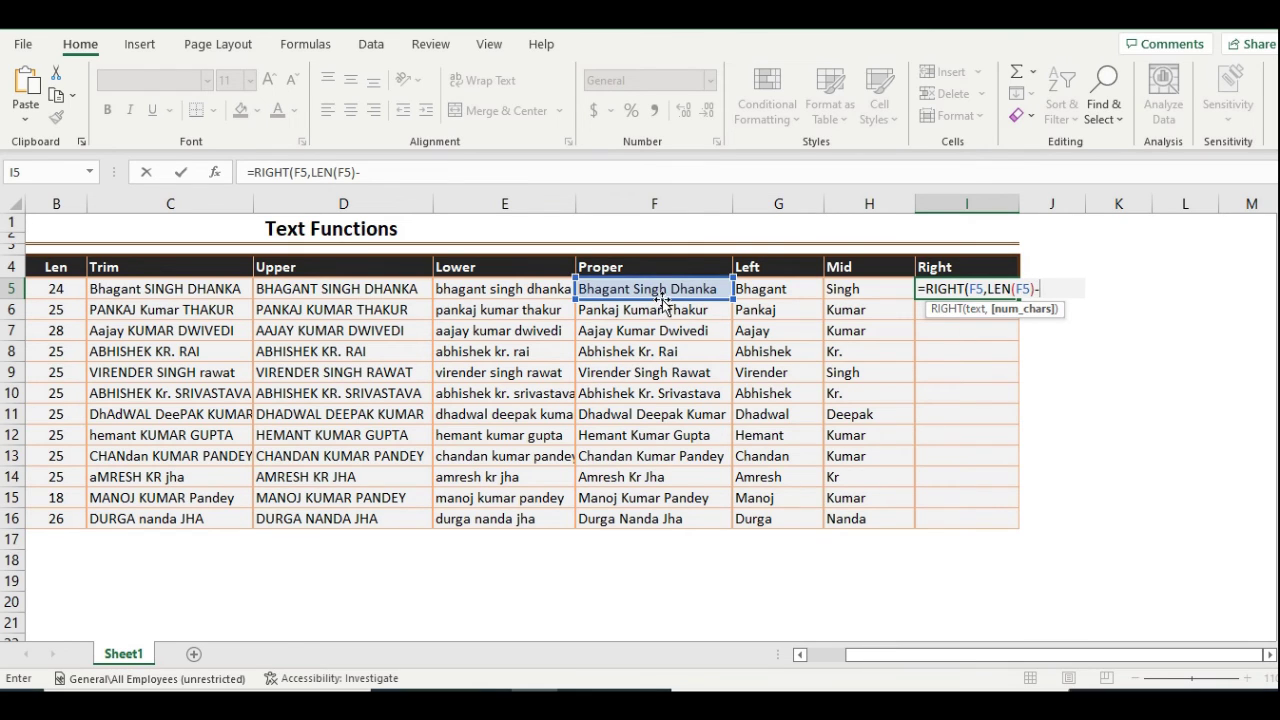
# Step: Subtract a FIND function from LEN(F5) that looks for a space " " within F5
pyautogui.write('-fin')
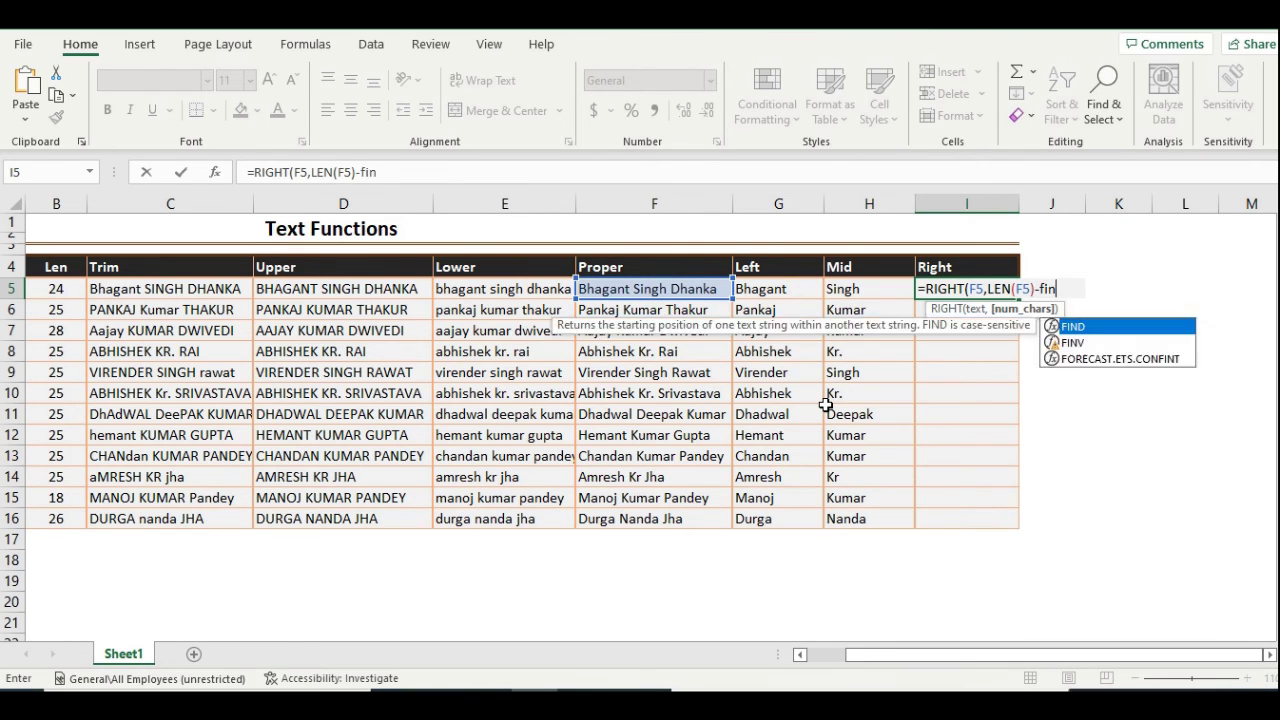
pyautogui.press('Tab')
pyautogui.write('" ",')
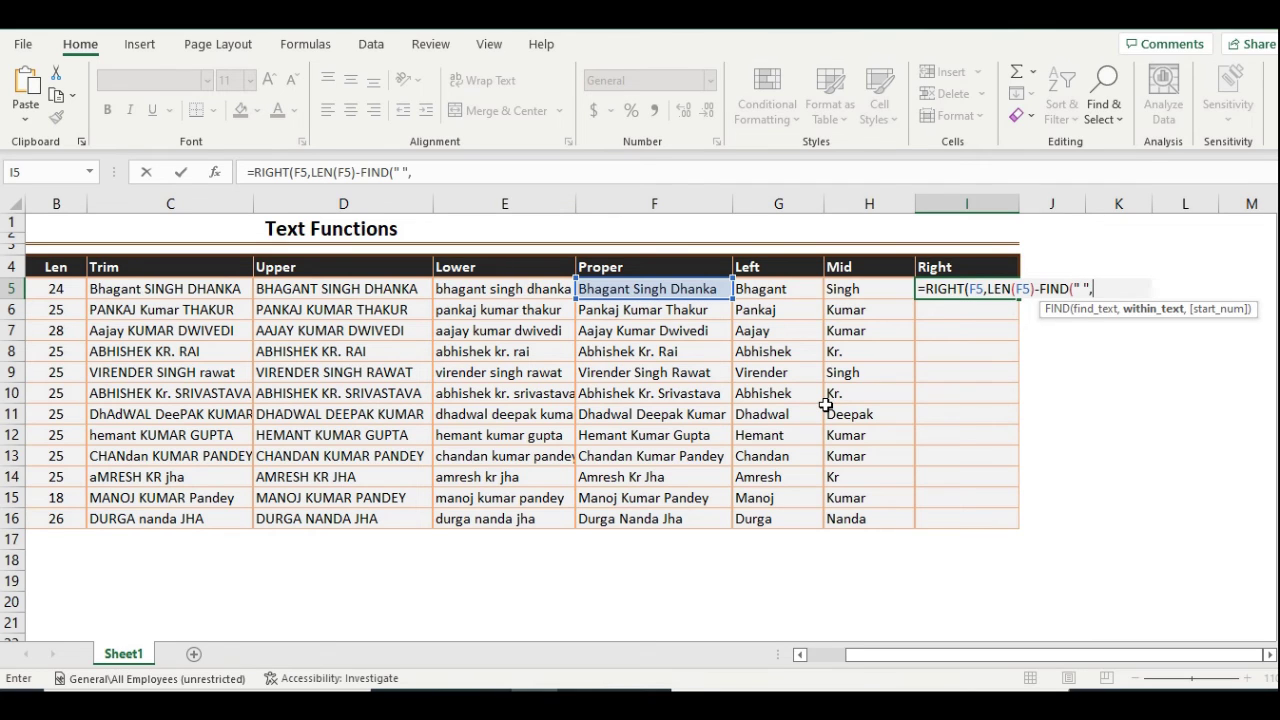
pyautogui.press('Left')
pyautogui.press('Left')
pyautogui.press('Left')
# Step: Add start number FIND(" ",F5)+2 and enter the I5 formula as =RIGHT(F5,LEN(F5)-FIND(" ",F5,FIND(" ",F5)+2))
pyautogui.write(',fi')
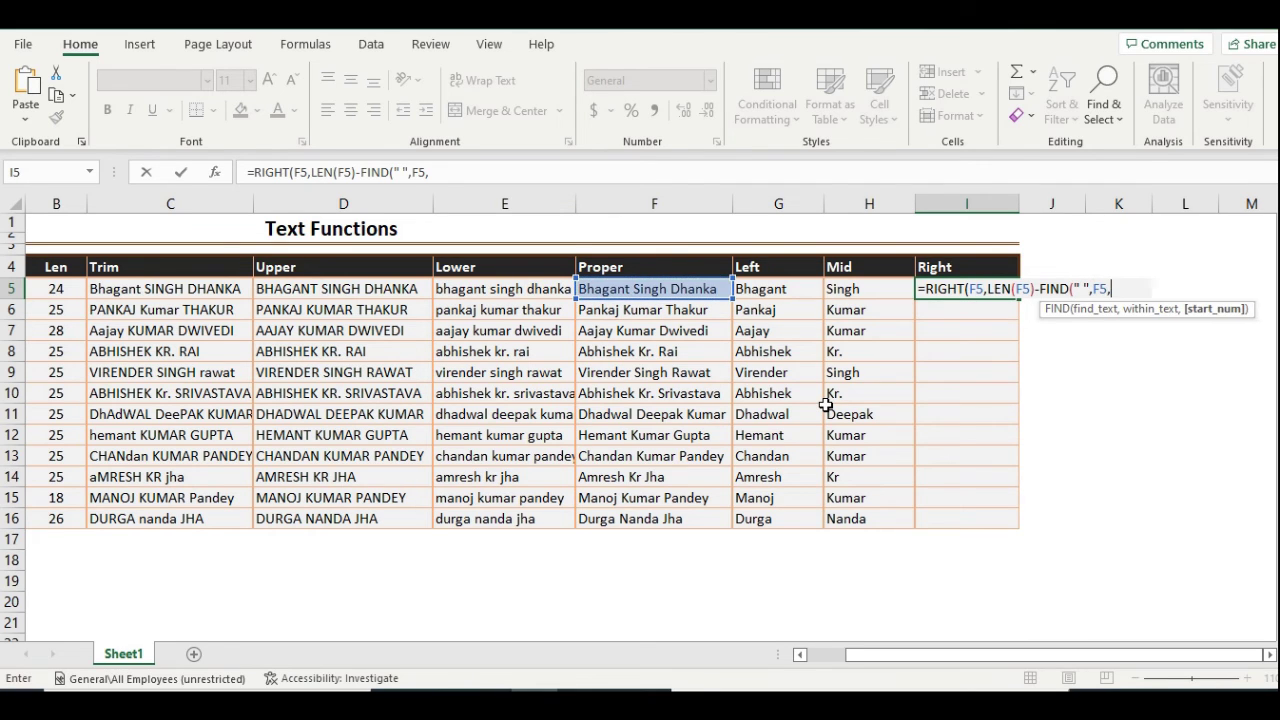
pyautogui.press('Tab')
pyautogui.write('"')
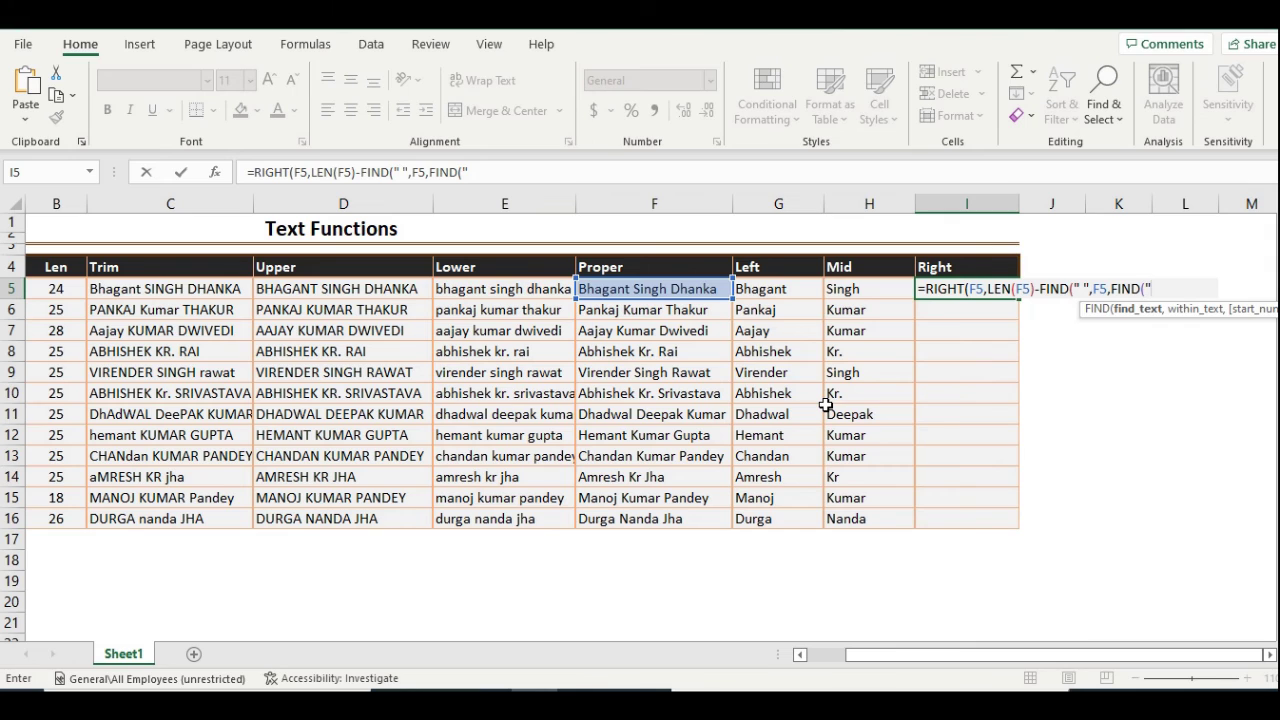
pyautogui.write(' ",')
pyautogui.press('Left')
pyautogui.press('Left')
pyautogui.press('Left')
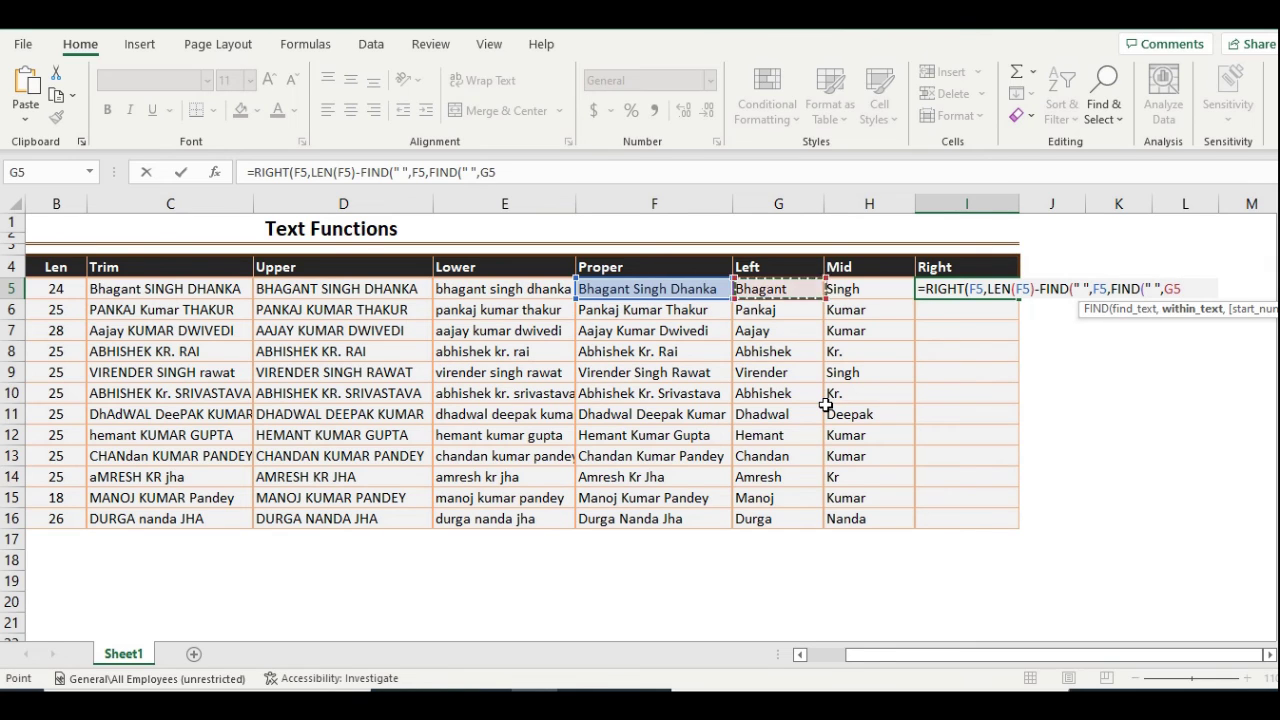
pyautogui.write(')+2')
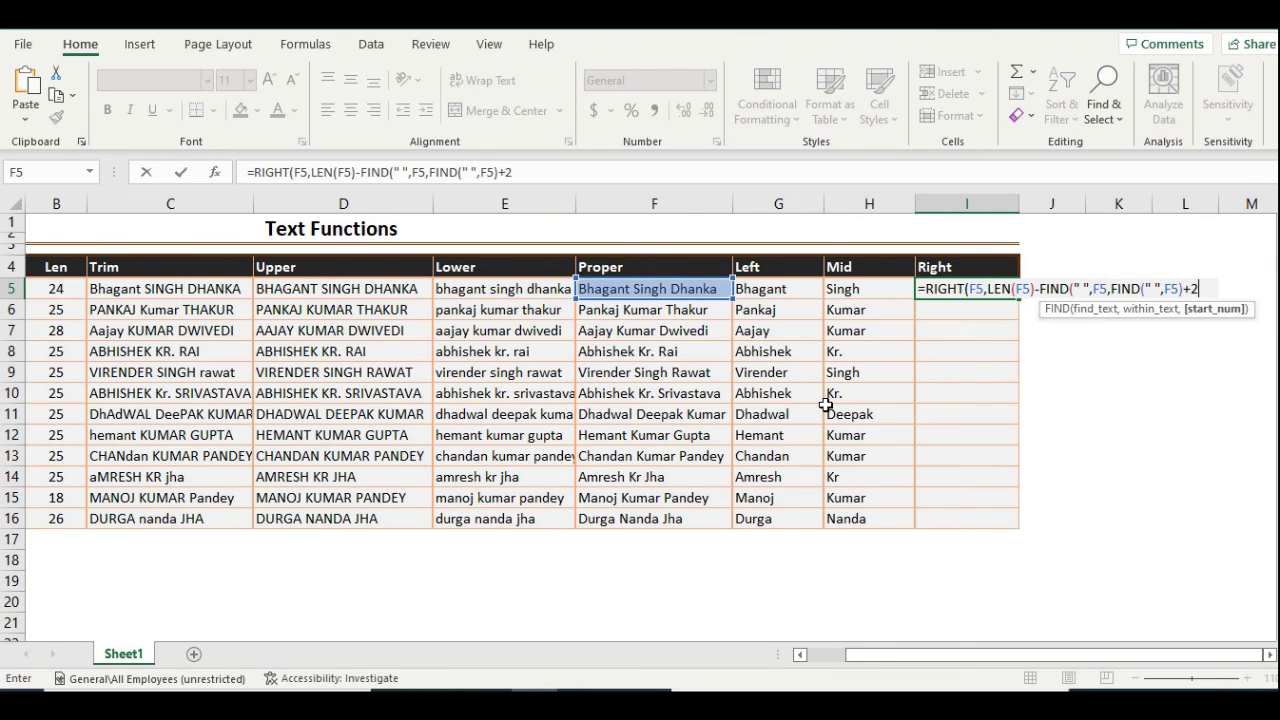
pyautogui.press('Return')
pyautogui.press('Return')
# Step: Fill the RIGHT formula down from I5 to I16 and review the name-splitting formulas in G5 through I5
pyautogui.press('Left')
pyautogui.hotkey('ctrl', 'Down')
pyautogui.press('Right')
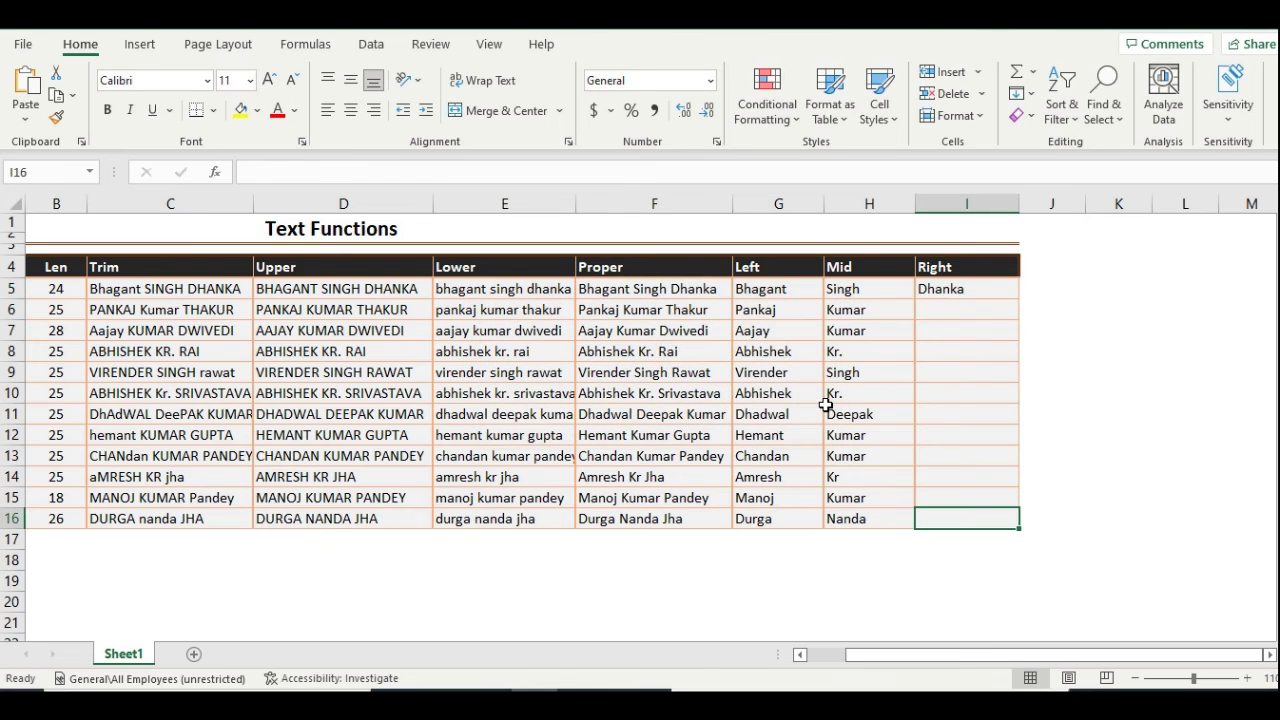
pyautogui.hotkey('ctrl', 'shift', 'Up')
pyautogui.hotkey('ctrl', 'd')
pyautogui.hotkey('ctrl', 'Up')
pyautogui.press('Left')
pyautogui.press('Left')
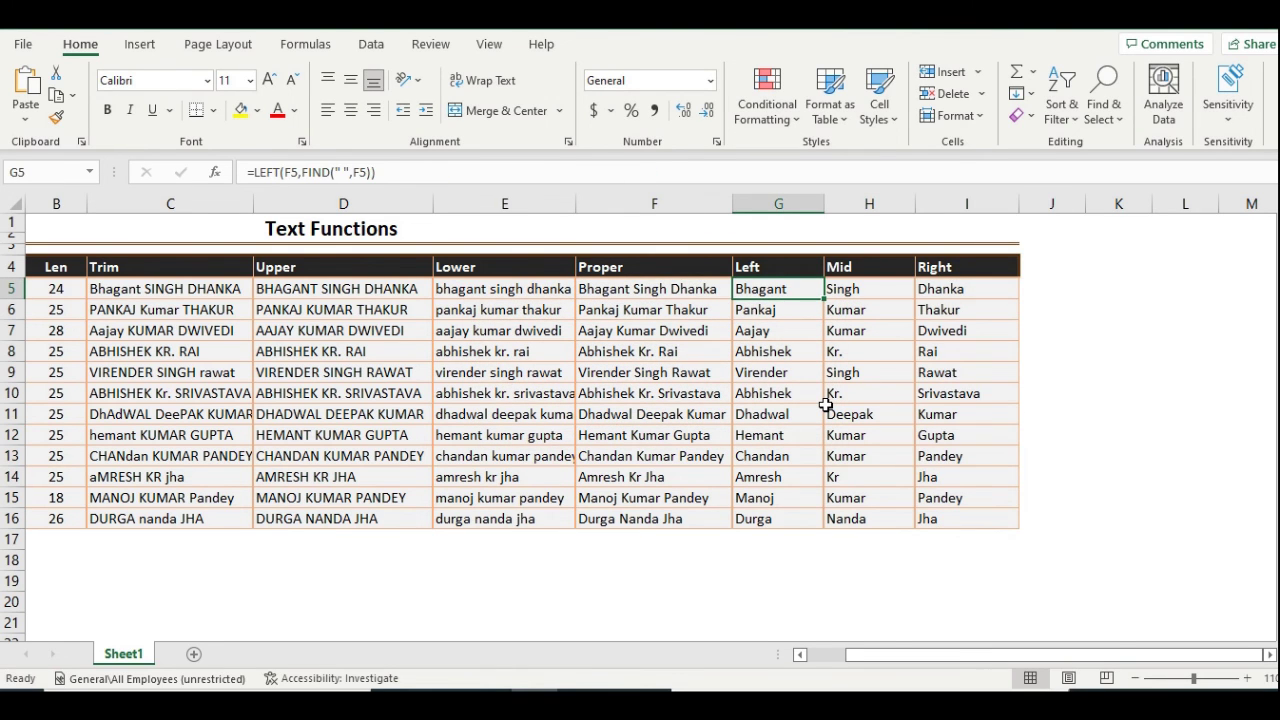
pyautogui.press('Right')
pyautogui.press('Right')
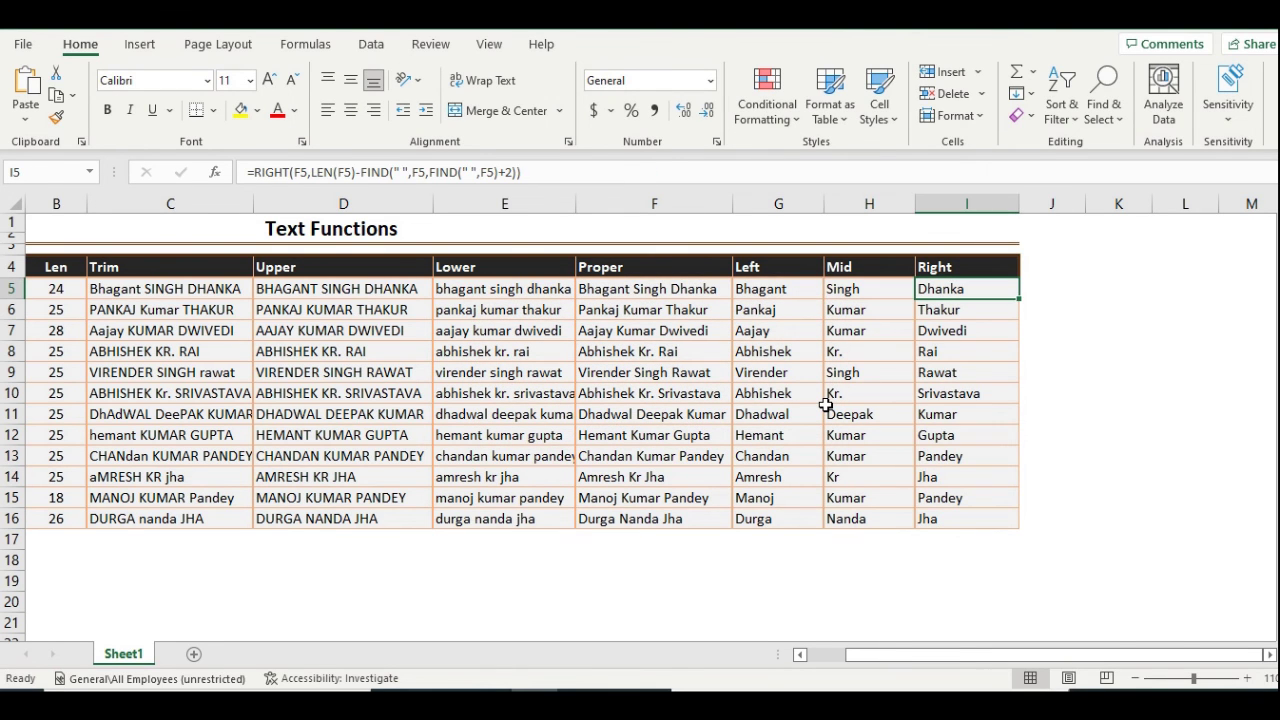